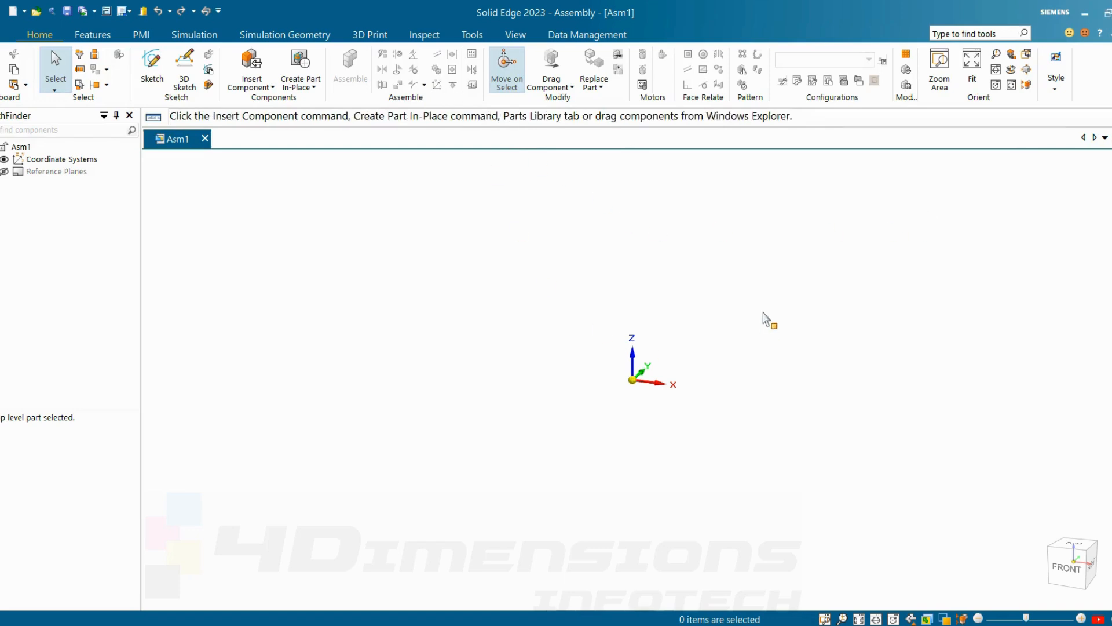
Step: Insert base plate with path.par from the Parts Library as the first component of the assembly
left_click(251, 85)
left_click(273, 103)
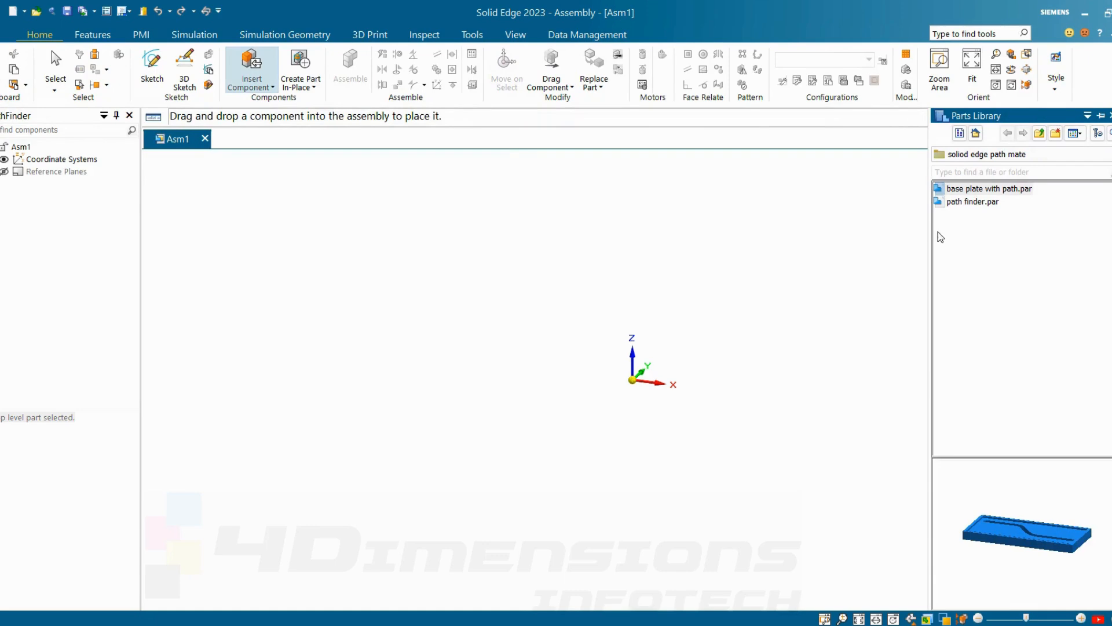
left_click_drag(949, 198, 550, 332)
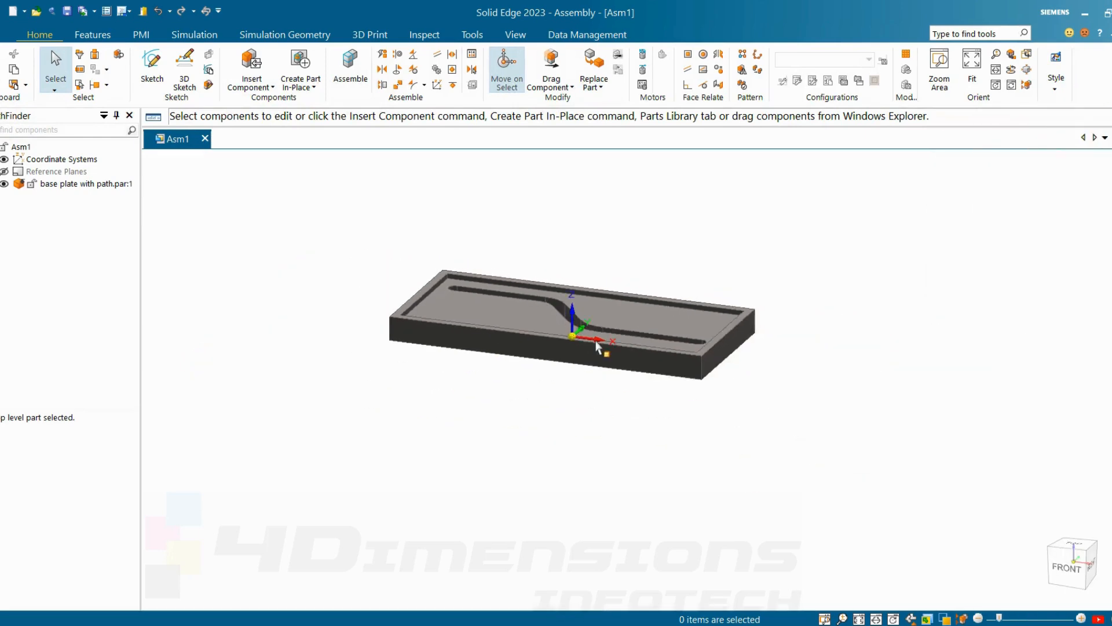
Step: Turn on the display of the base plate's sketches through its Show/Hide Component settings
middle_click_drag(600, 347, 722, 354)
scroll(571, 323, "up", 5)
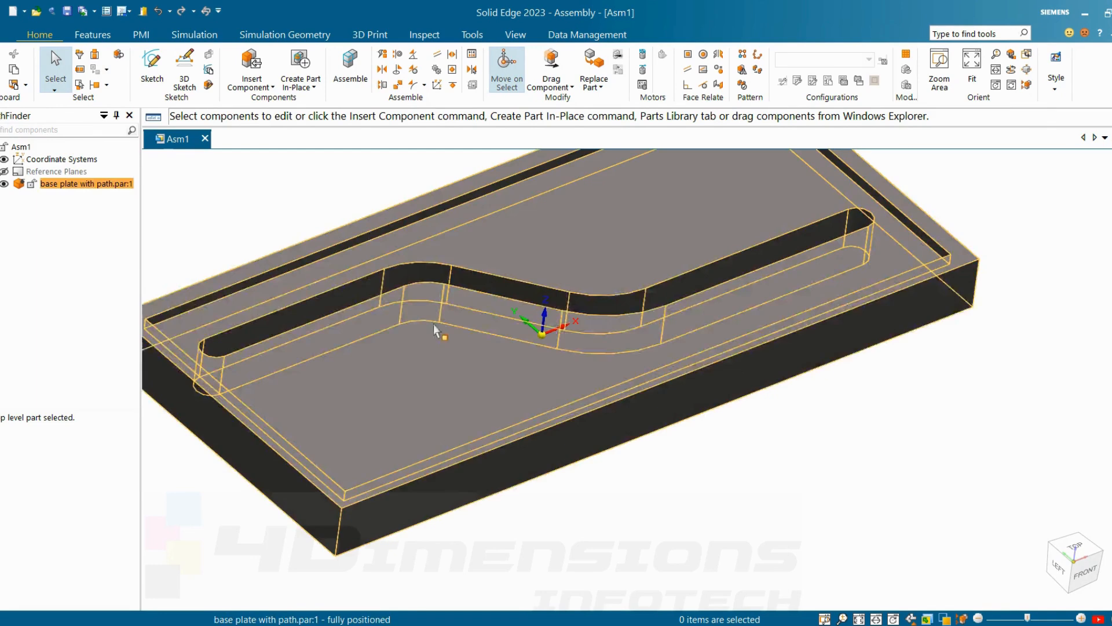
key("ctrl+shift+f")
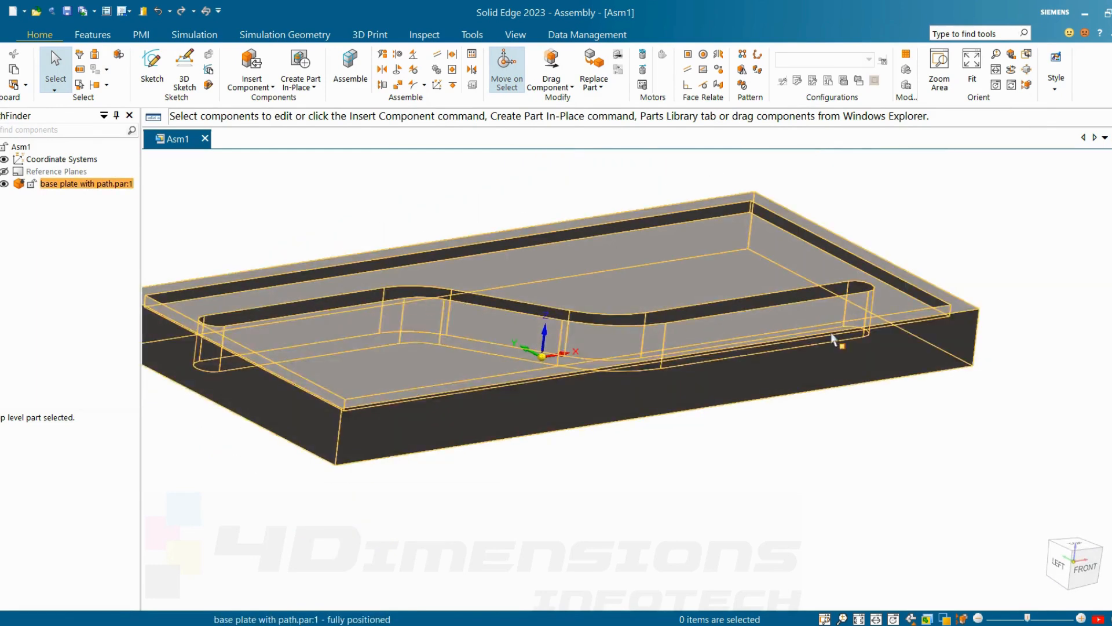
middle_click_drag(833, 339, 840, 418)
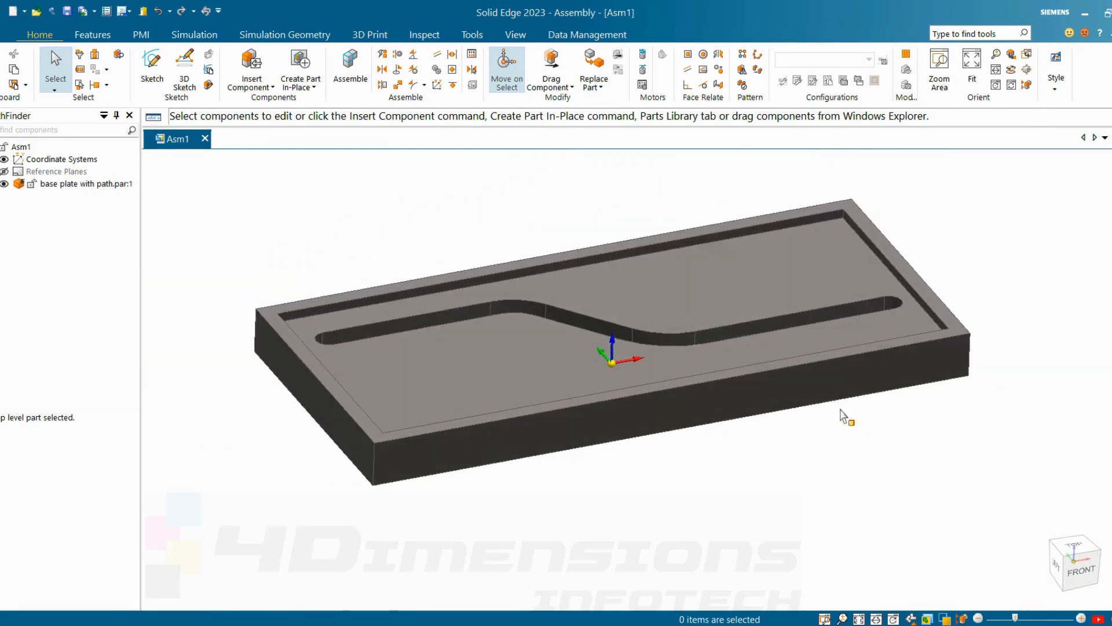
left_click(805, 266)
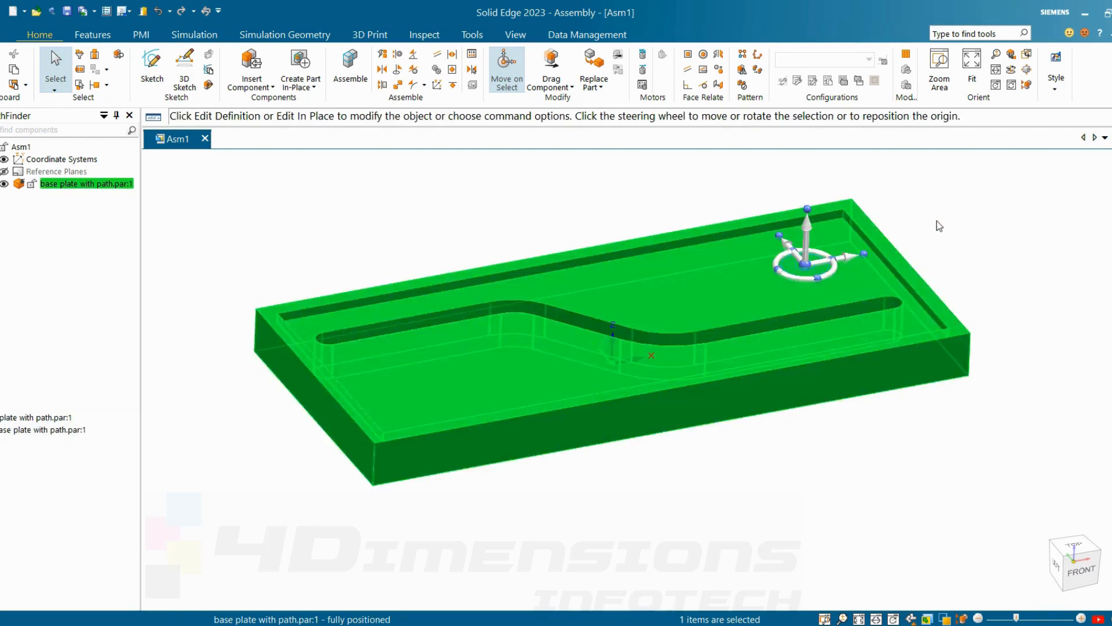
right_click(936, 220)
left_click(995, 252)
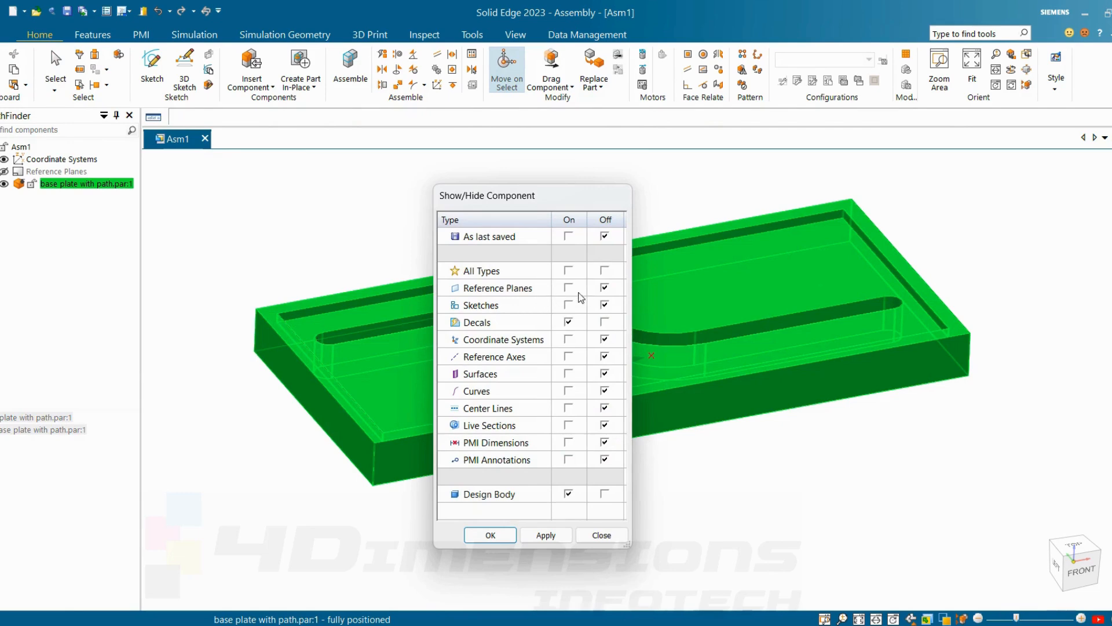
left_click(545, 538)
left_click(491, 538)
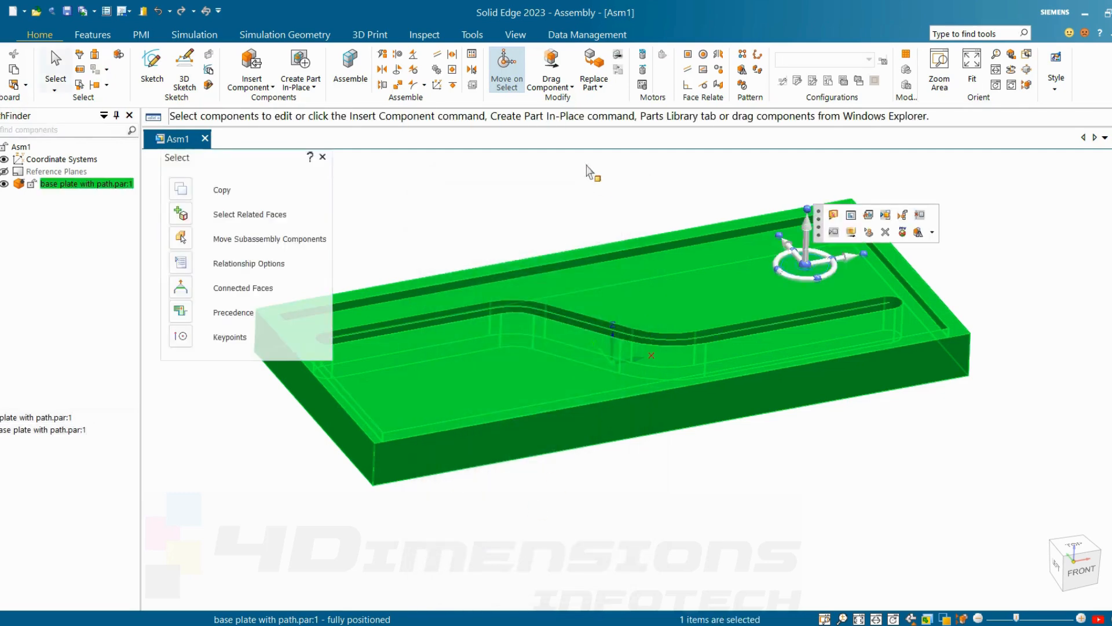
left_click(578, 193)
left_click(400, 331)
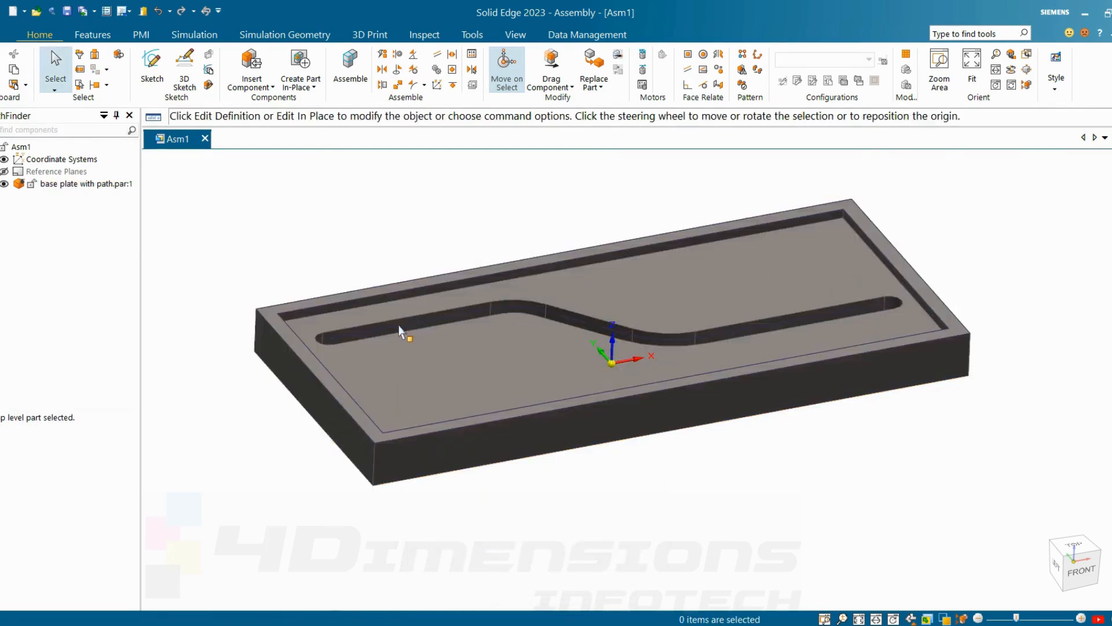
Step: Place path finder.par above the base plate and leave FlashFit without adding a relationship
left_click(658, 541)
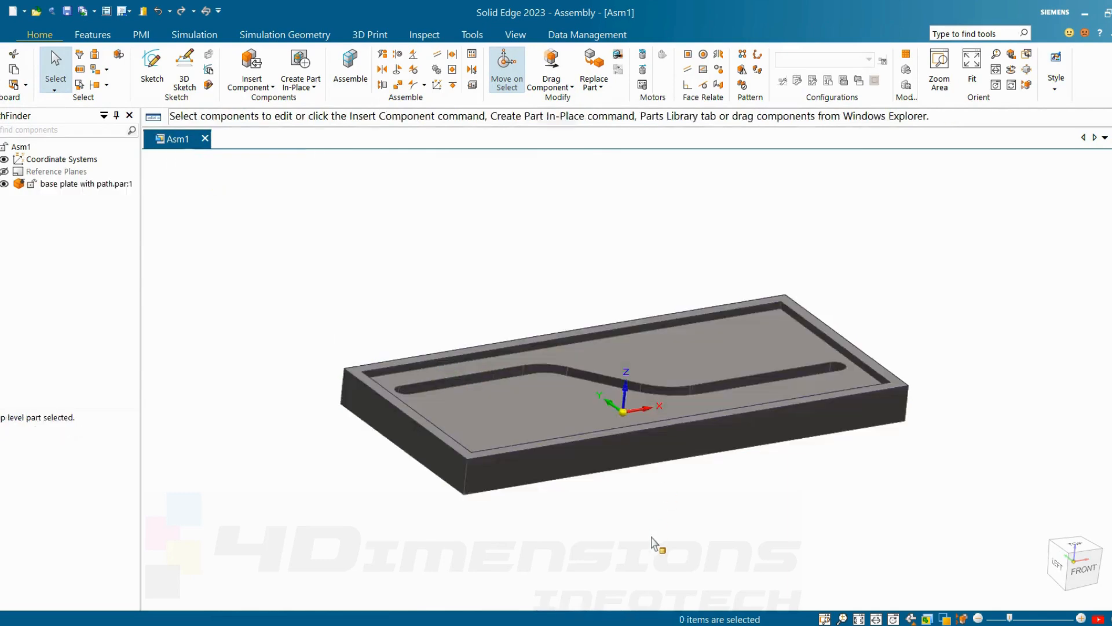
scroll(736, 315, "up", 6)
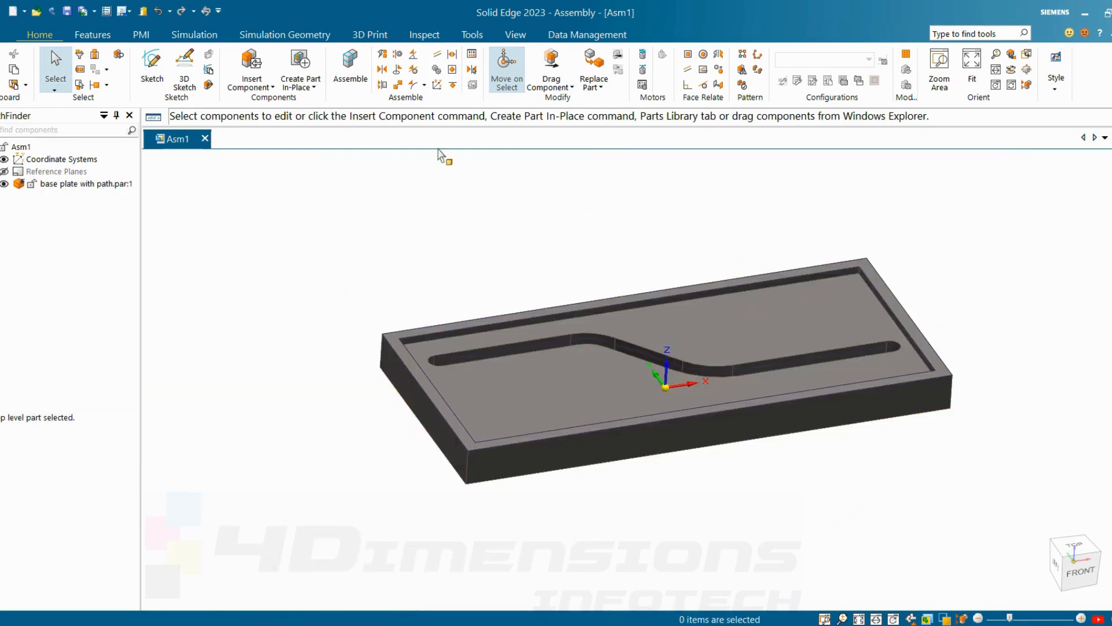
left_click(254, 84)
left_click(261, 100)
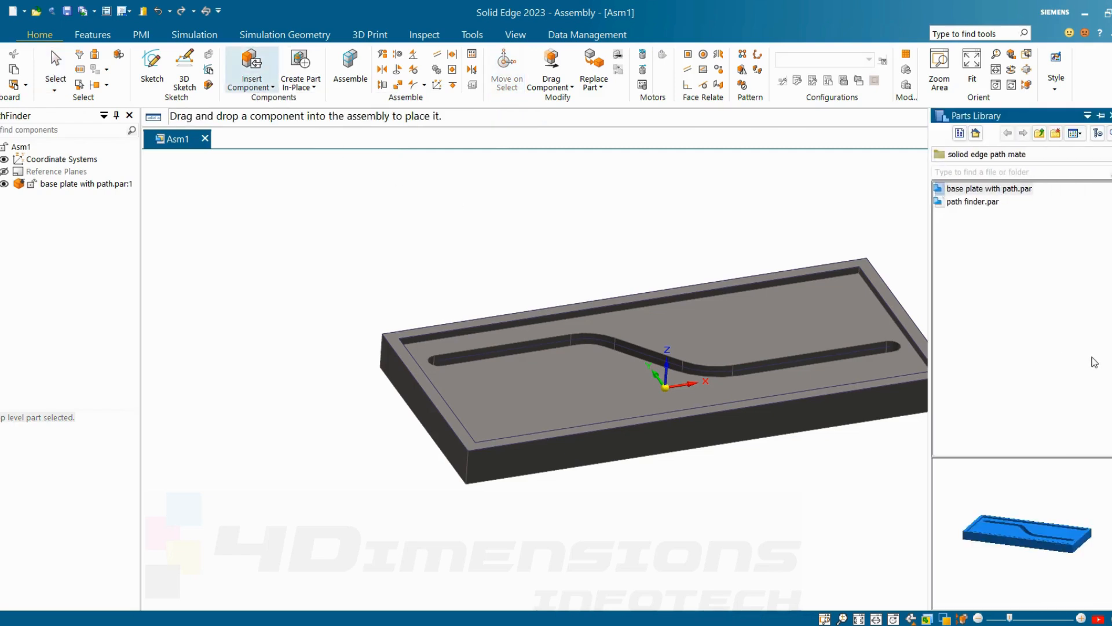
left_click(979, 202)
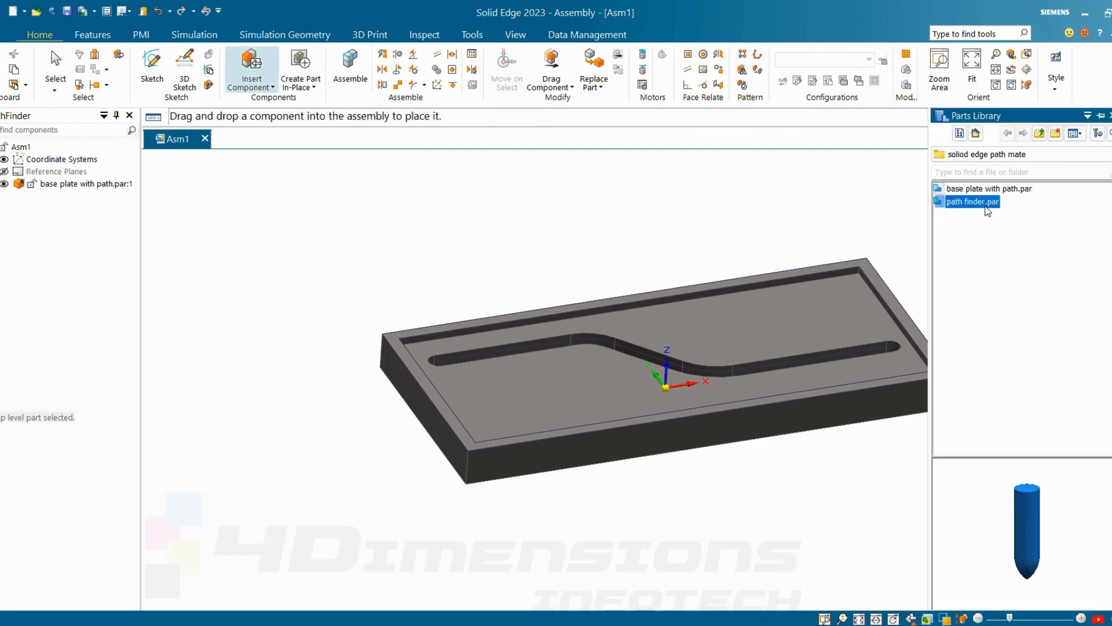
left_click_drag(774, 203, 561, 197)
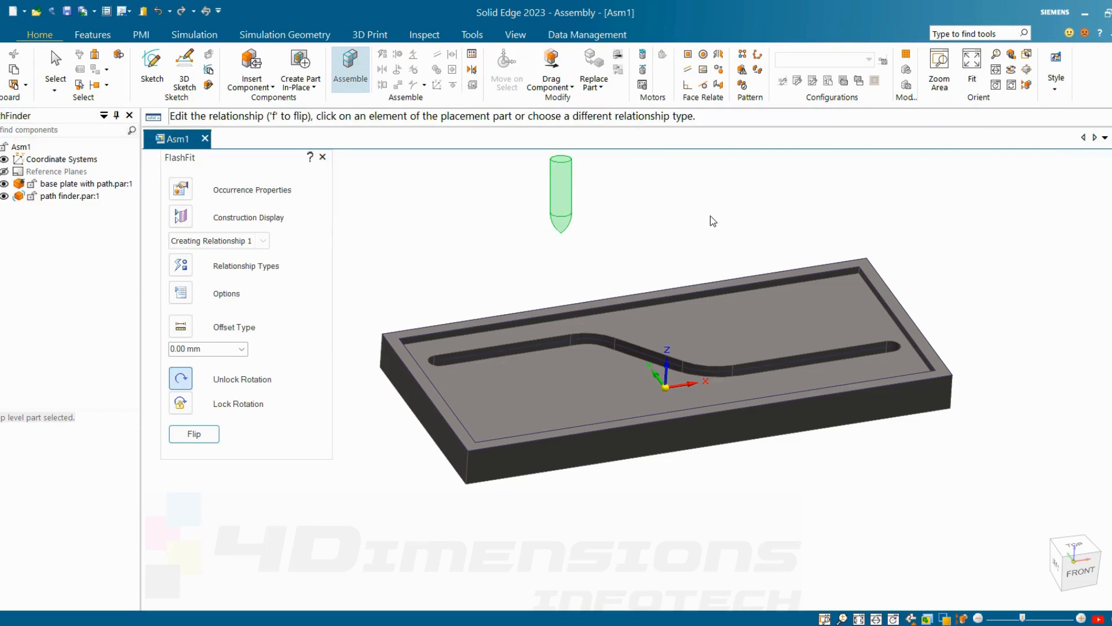
key("Escape")
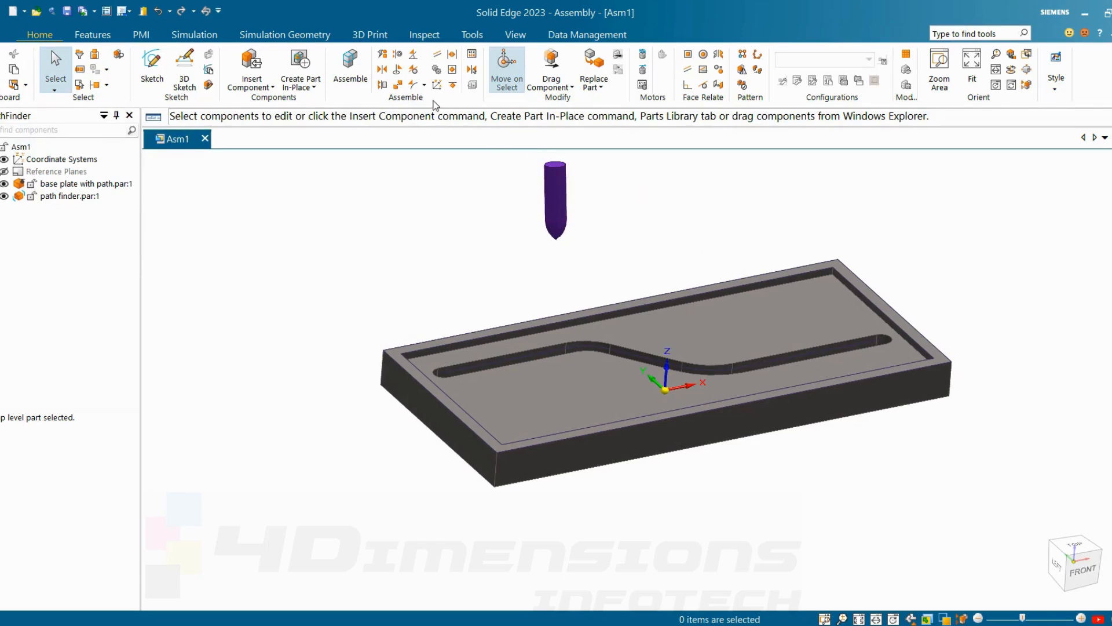
Step: Create a Path relationship with the pin's tip point as follower and the slot's centre sketch line as the edge chain
left_click(425, 85)
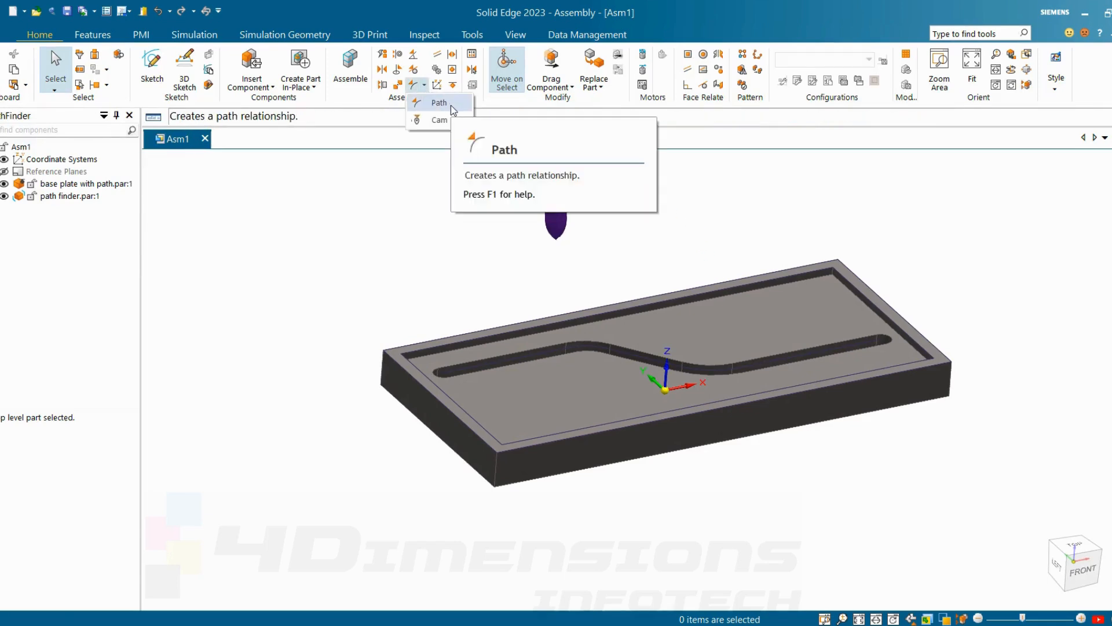
left_click(439, 102)
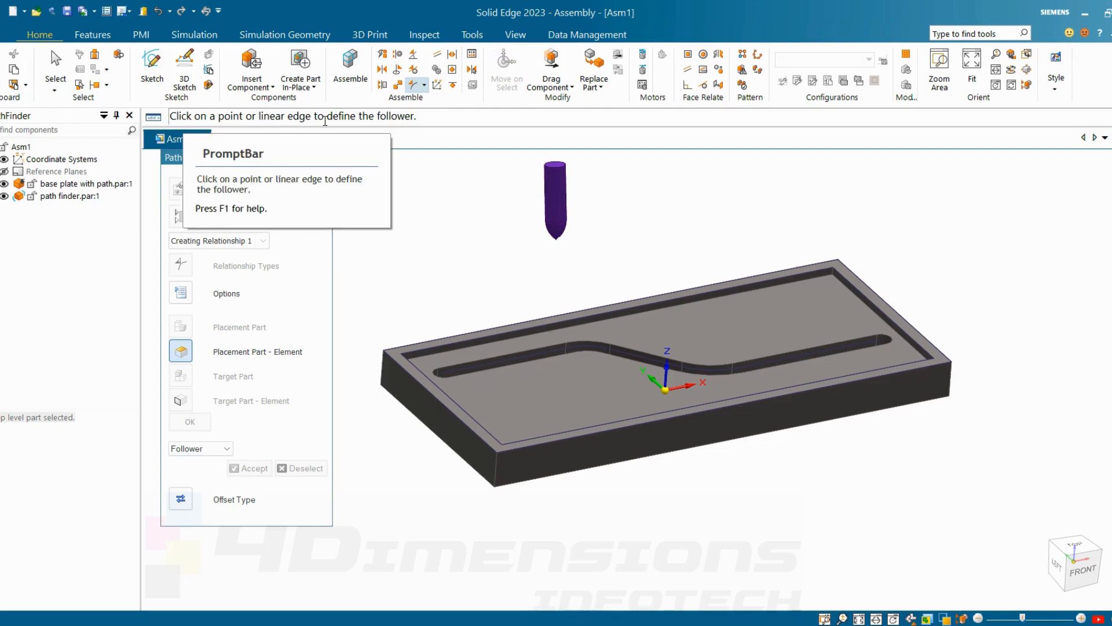
scroll(603, 255, "down", 2)
middle_click_drag(604, 255, 586, 229)
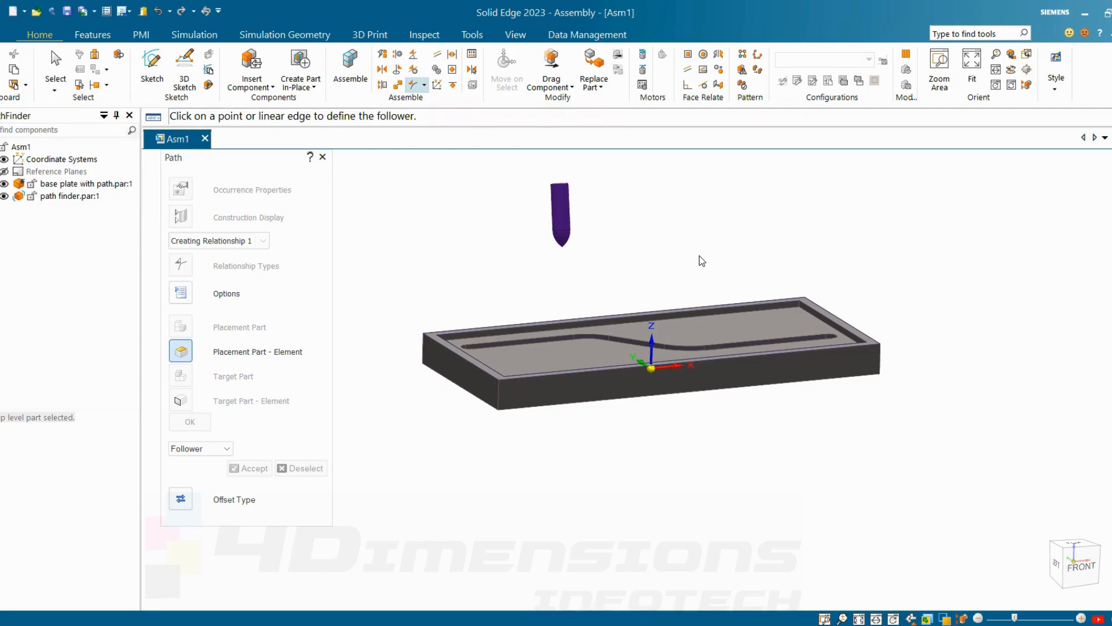
middle_click_drag(700, 256, 629, 217)
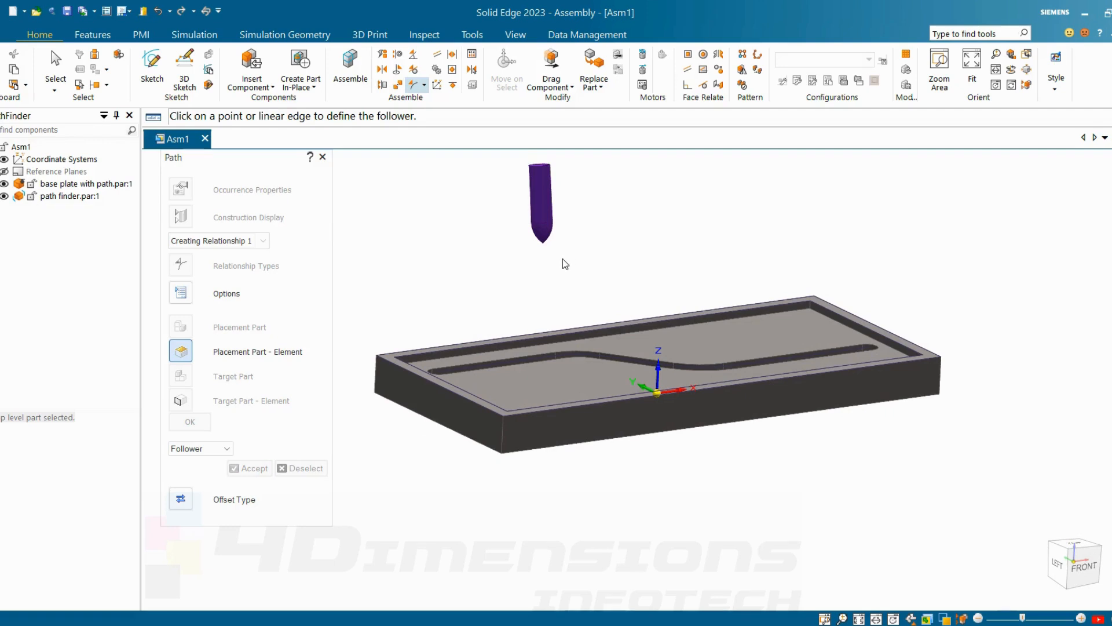
left_click(543, 243)
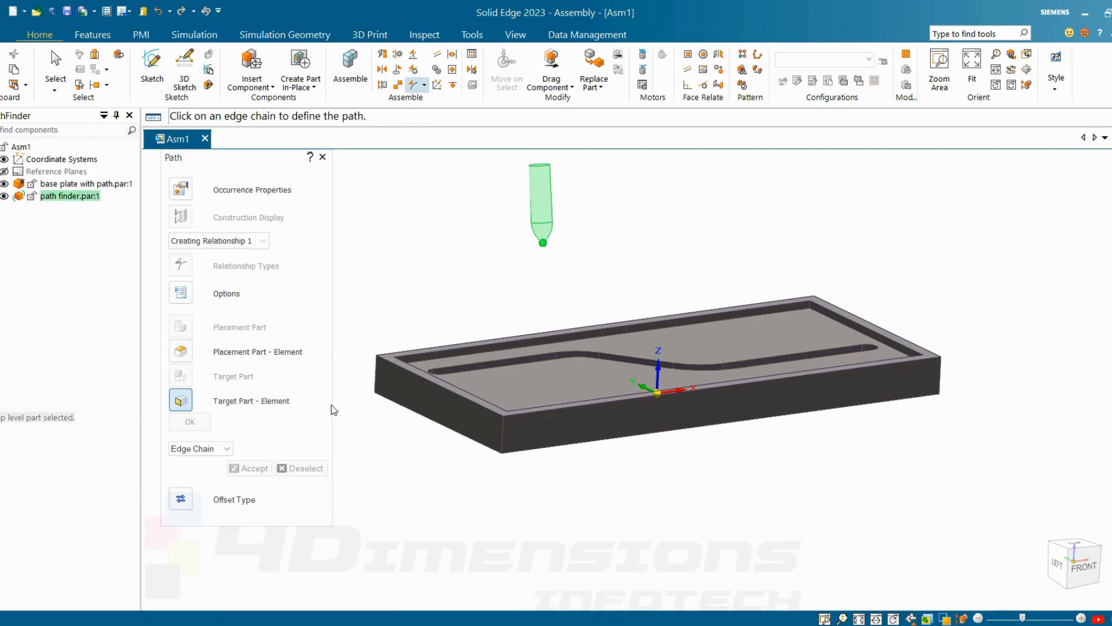
left_click(500, 365)
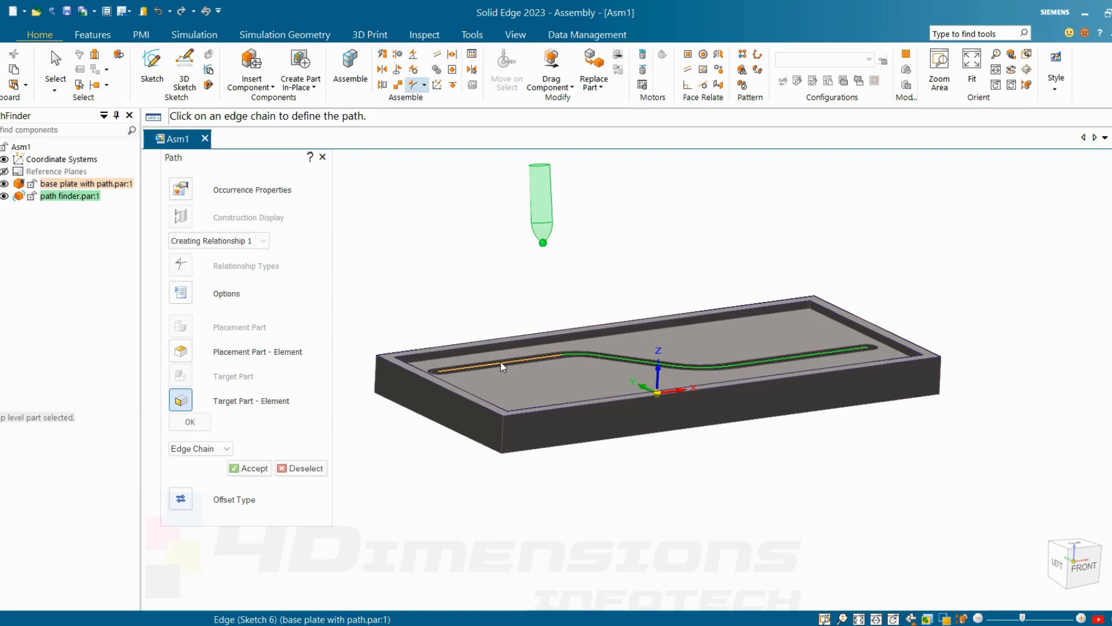
left_click(253, 468)
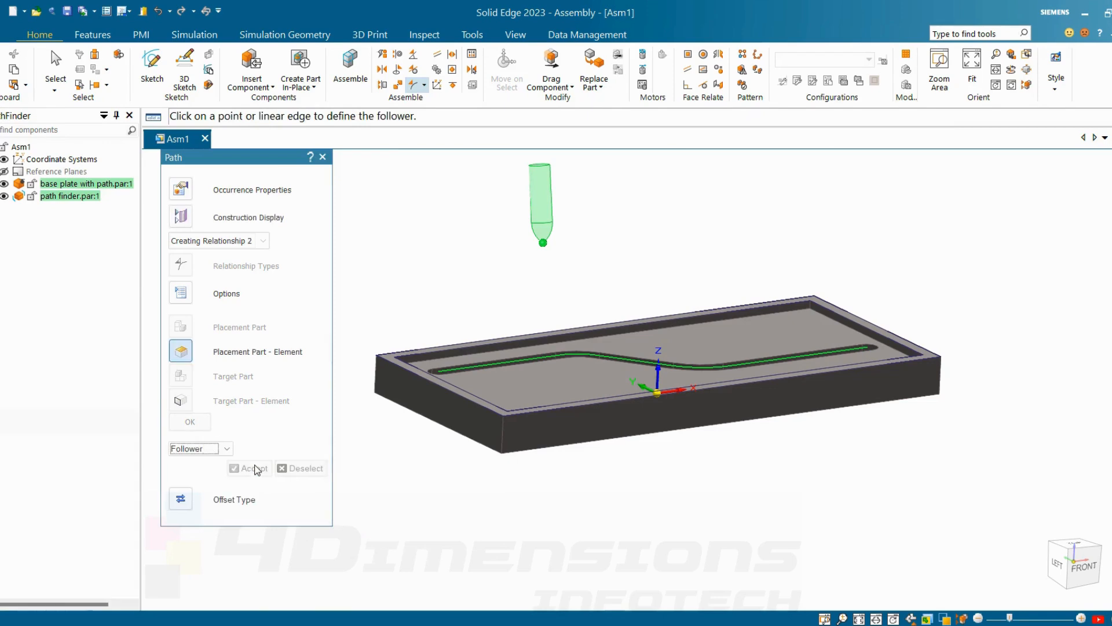
key("Escape")
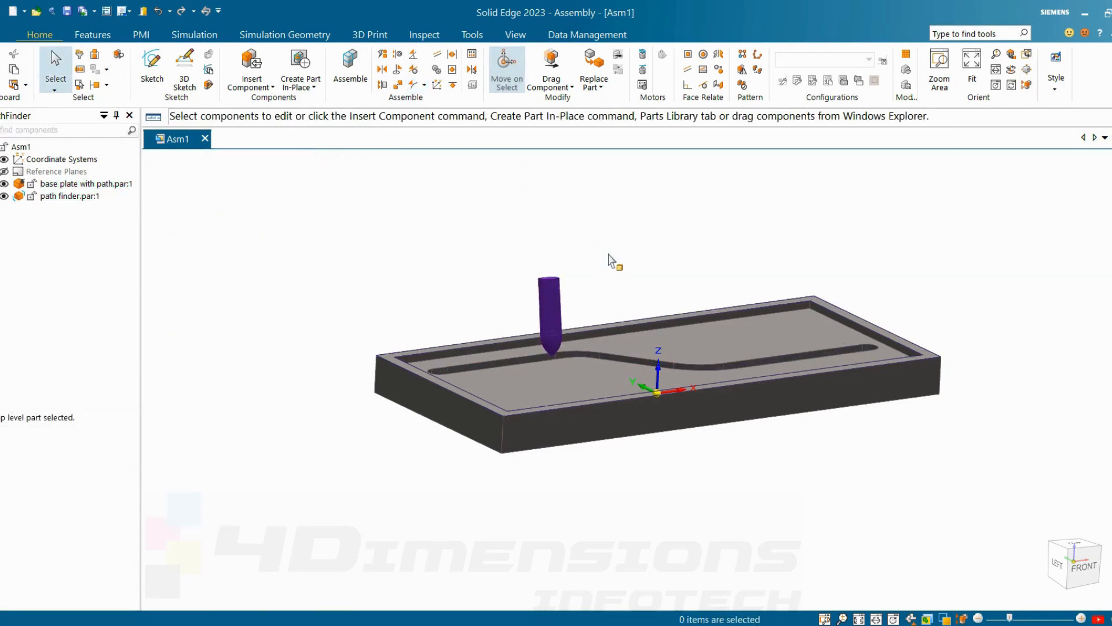
Step: Add a FlashFit relationship between the pin's flat top face and the base plate's recessed face to stand the pin upright
middle_click_drag(613, 258, 735, 245)
middle_click_drag(613, 341, 633, 268)
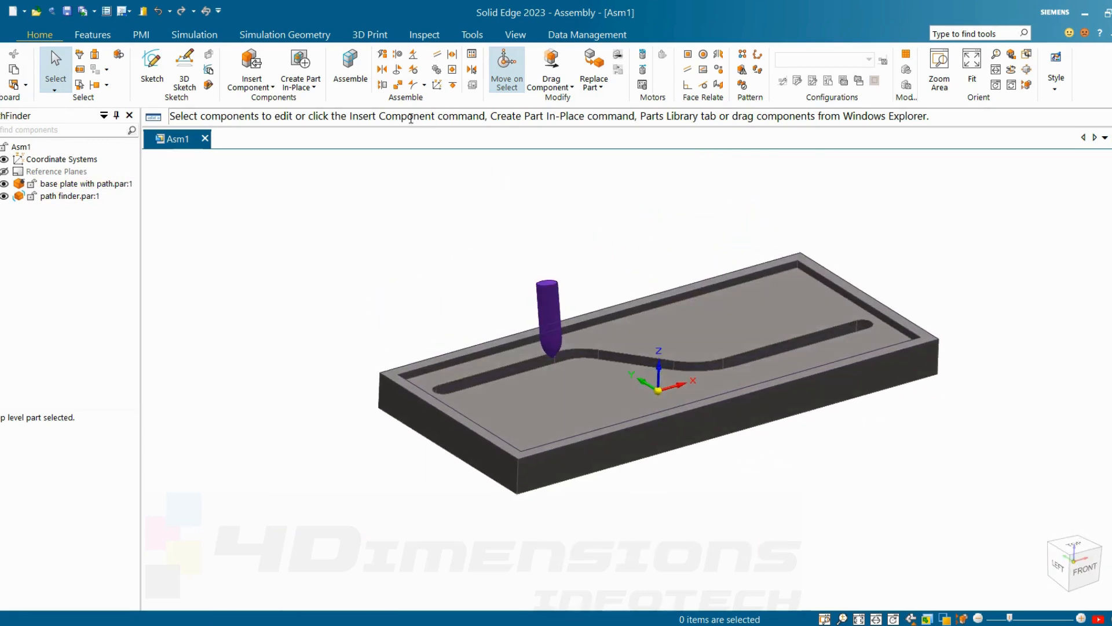
scroll(561, 285, "up", 3)
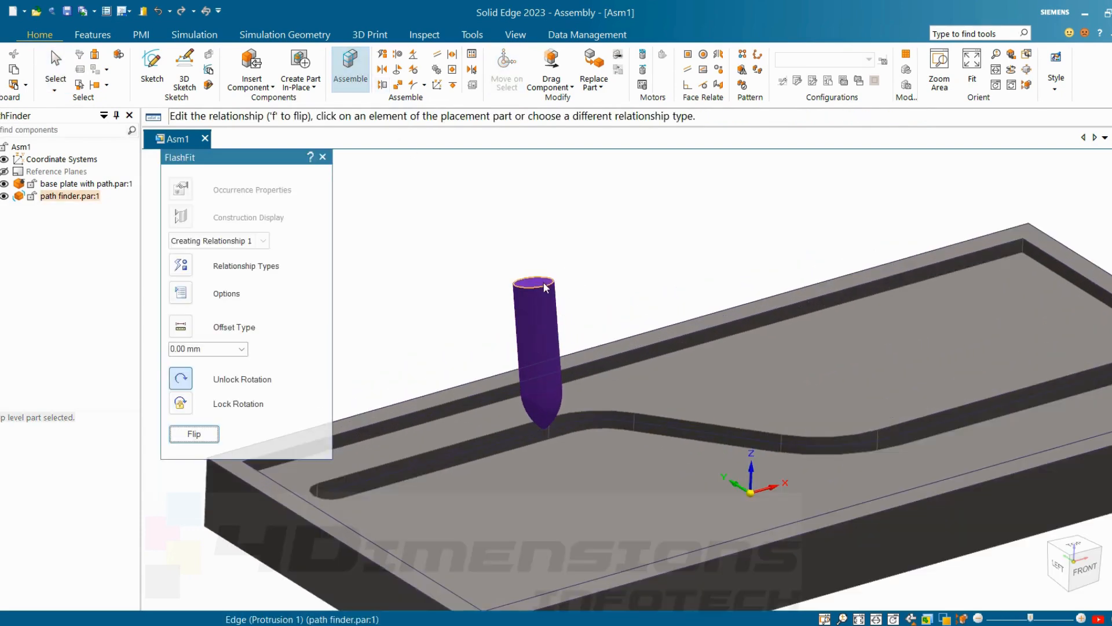
left_click(544, 283)
left_click(760, 400)
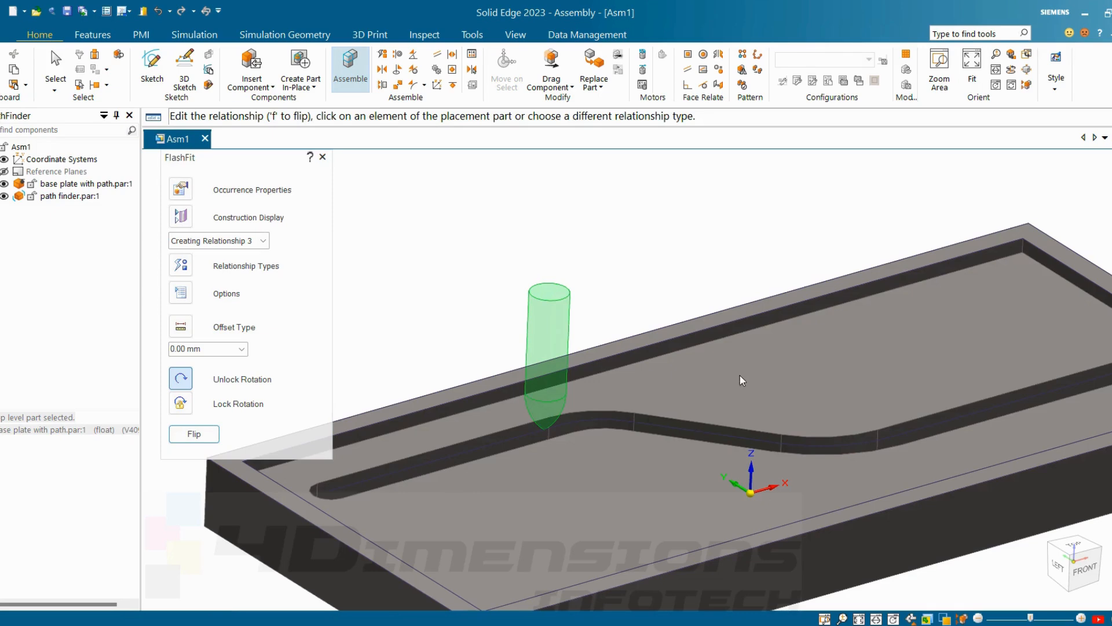
scroll(640, 232, "down", 3)
mouse_move(653, 259)
middle_mouse_down()
mouse_move(651, 183)
mouse_move(650, 251)
mouse_move(661, 256)
middle_mouse_up()
right_click(570, 206)
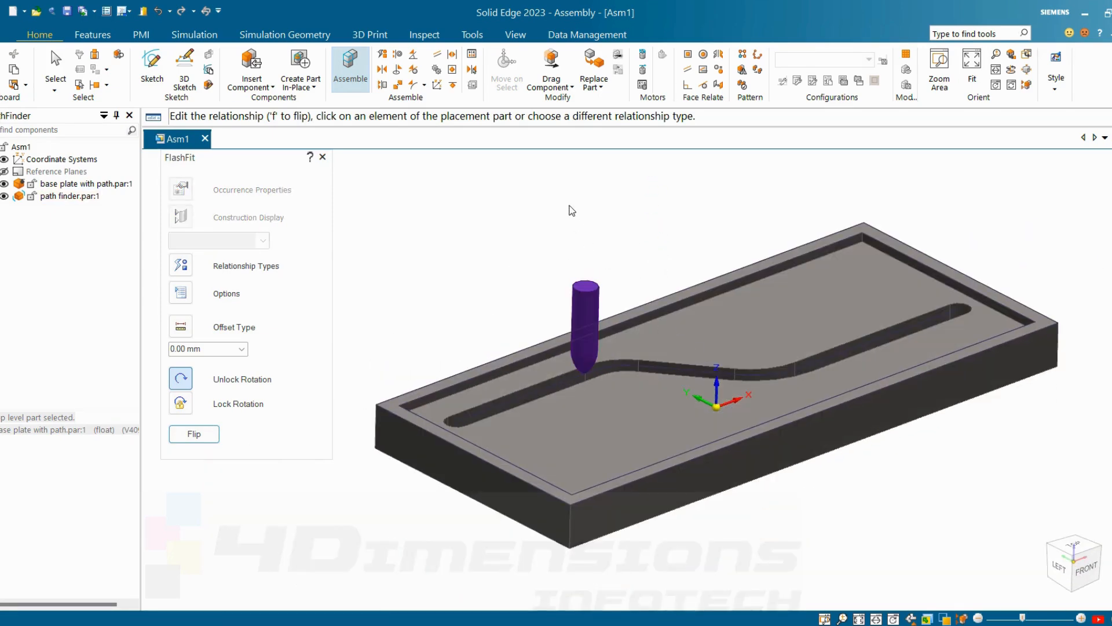
key("Escape")
Step: Move the path finder pin along the slot to its far end using Drag Component with Freeform Move
scroll(629, 251, "down", 2)
middle_click_drag(629, 251, 633, 235)
left_click(600, 279)
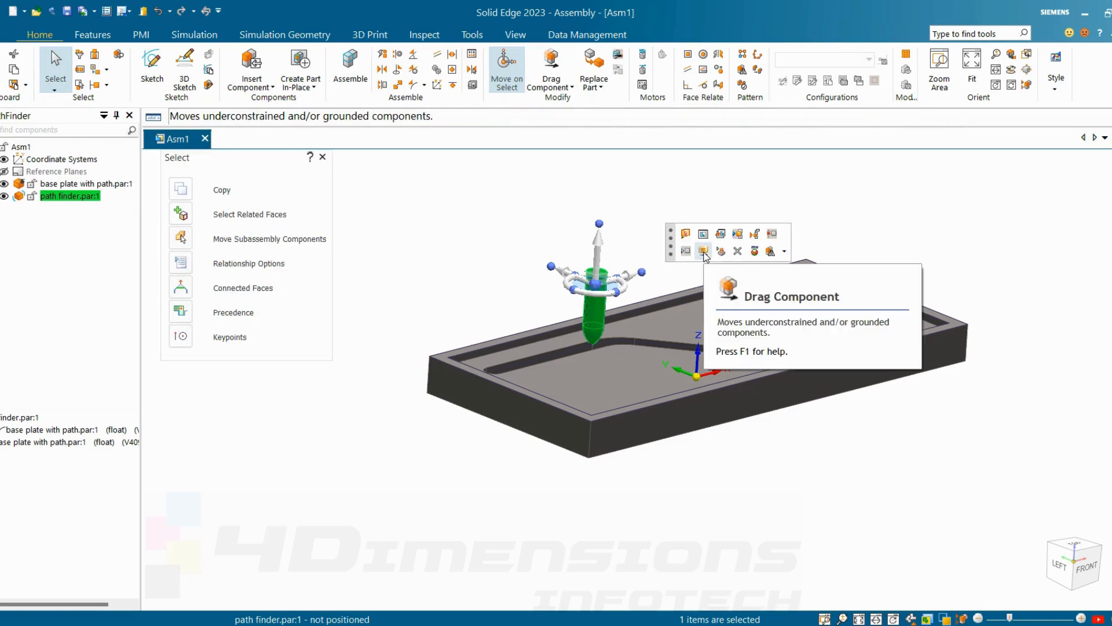
left_click(704, 252)
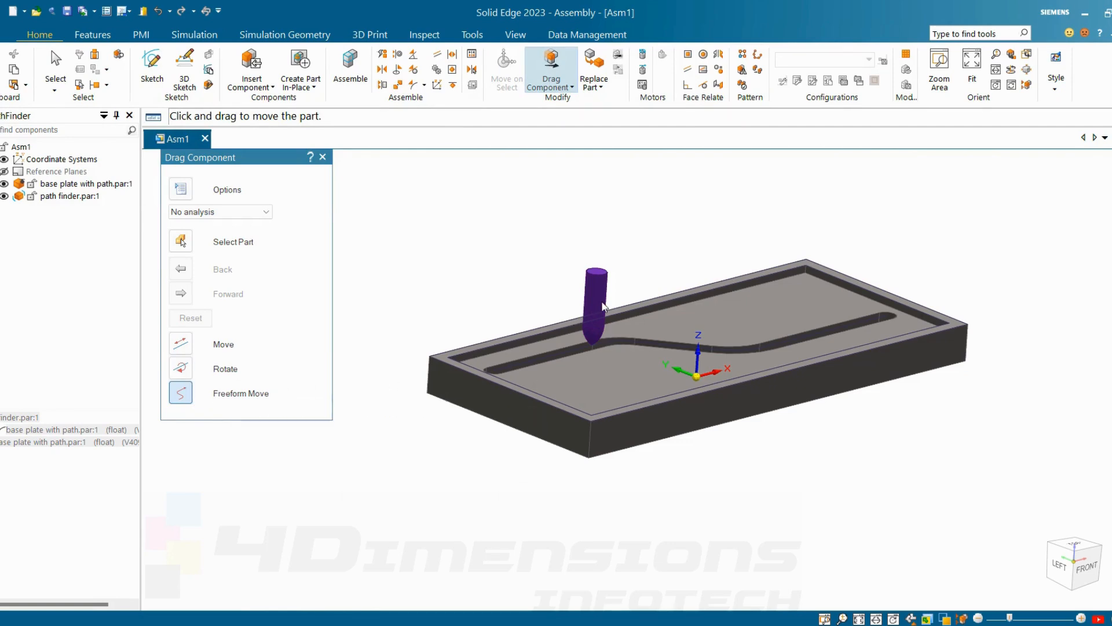
left_click_drag(604, 307, 900, 255)
middle_click_drag(902, 339, 901, 415)
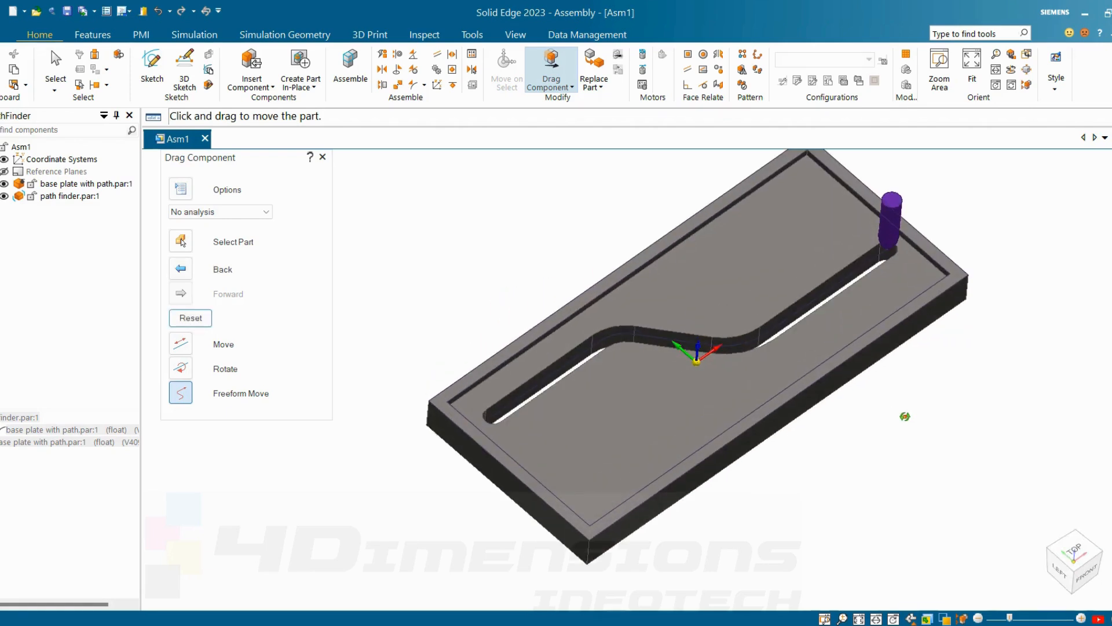
left_click_drag(900, 255, 902, 211)
Step: Move the pin back and forth along the slot viewed from the back to test its path motion
middle_click_drag(681, 409, 601, 349)
middle_click_drag(543, 317, 595, 377)
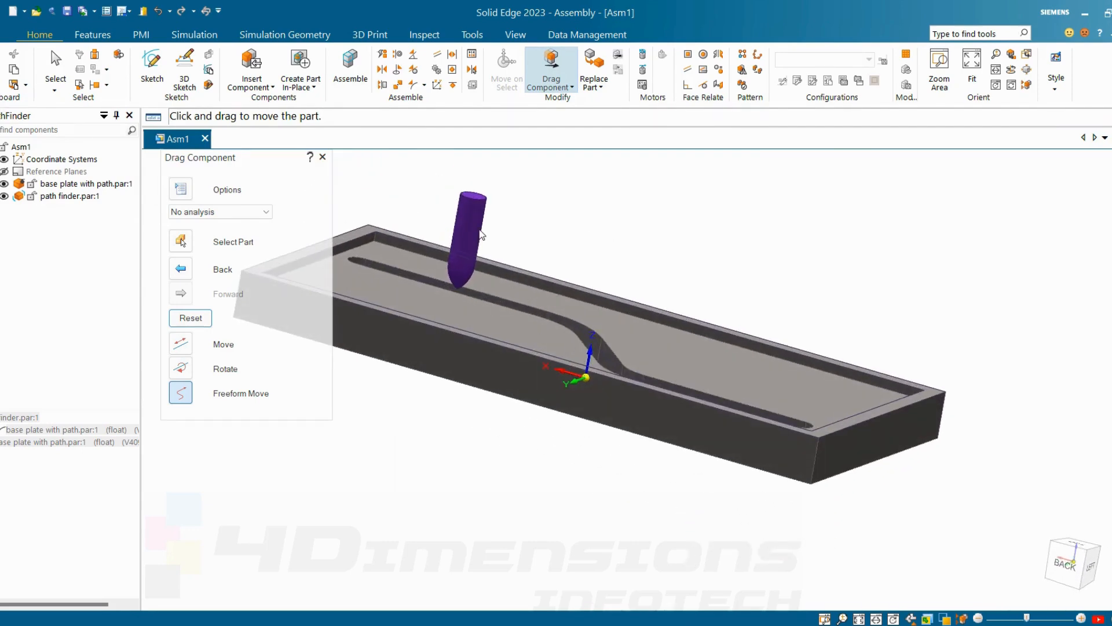
left_click_drag(482, 235, 749, 405)
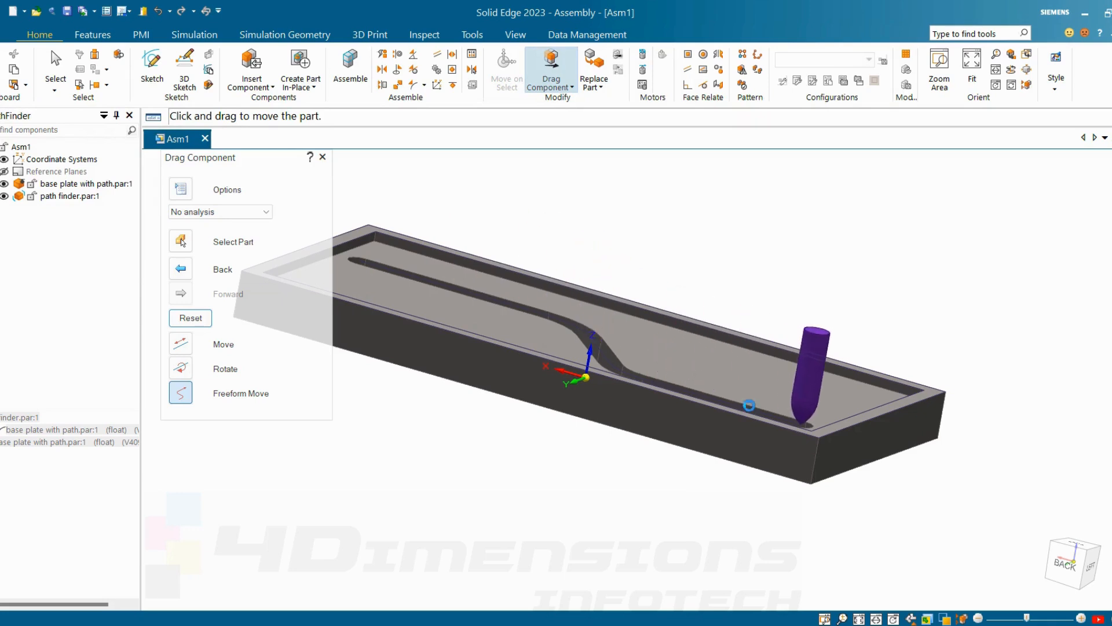
middle_click_drag(749, 405, 768, 444)
left_click_drag(800, 432, 527, 272)
scroll(893, 257, "down", 4)
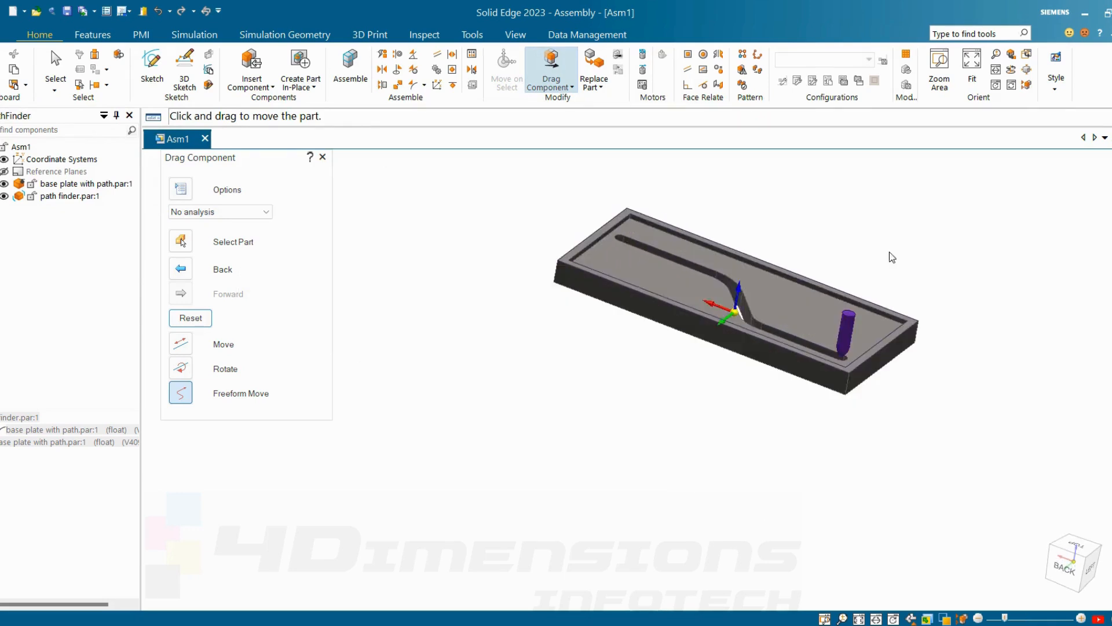
middle_click_drag(893, 258, 874, 208)
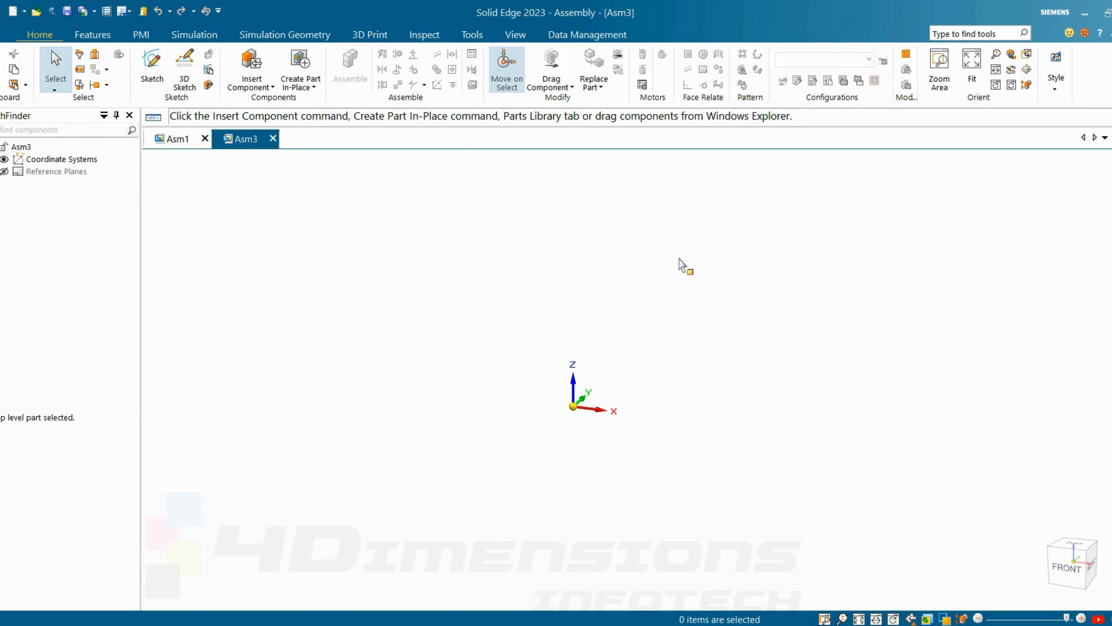
Step: Insert cam base.par from the cam folder as the first component of the assembly
left_click(262, 88)
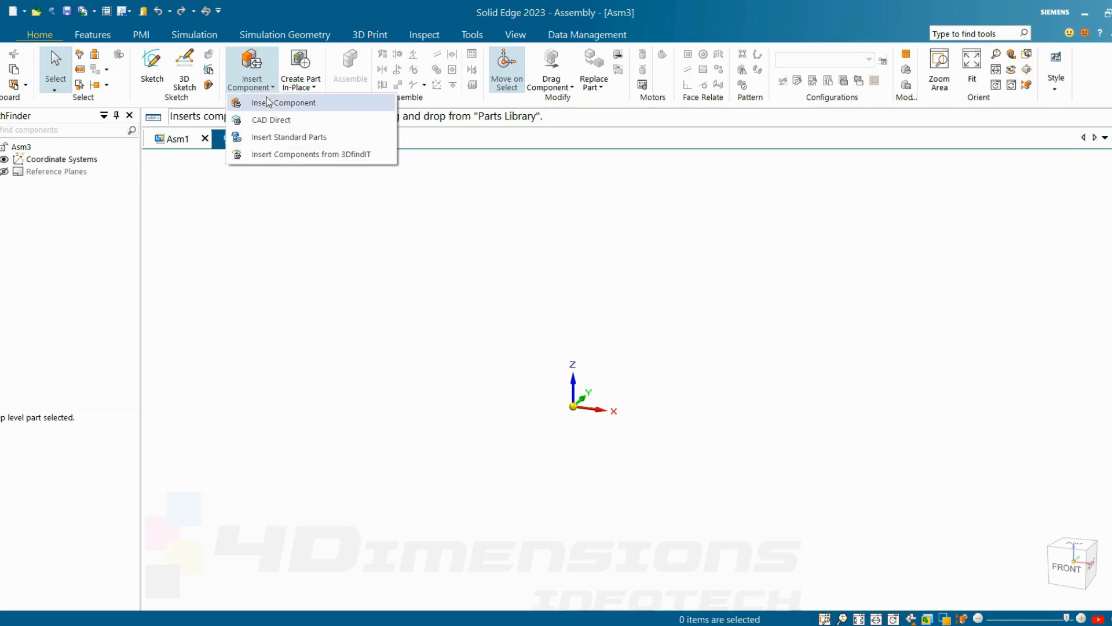
left_click(273, 102)
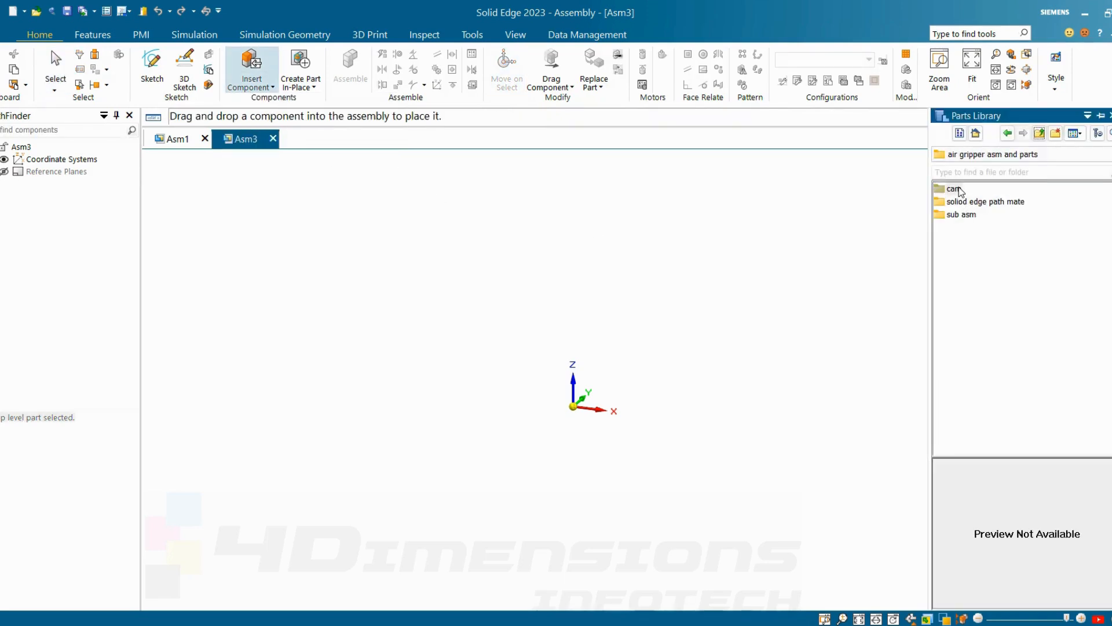
double_click(954, 189)
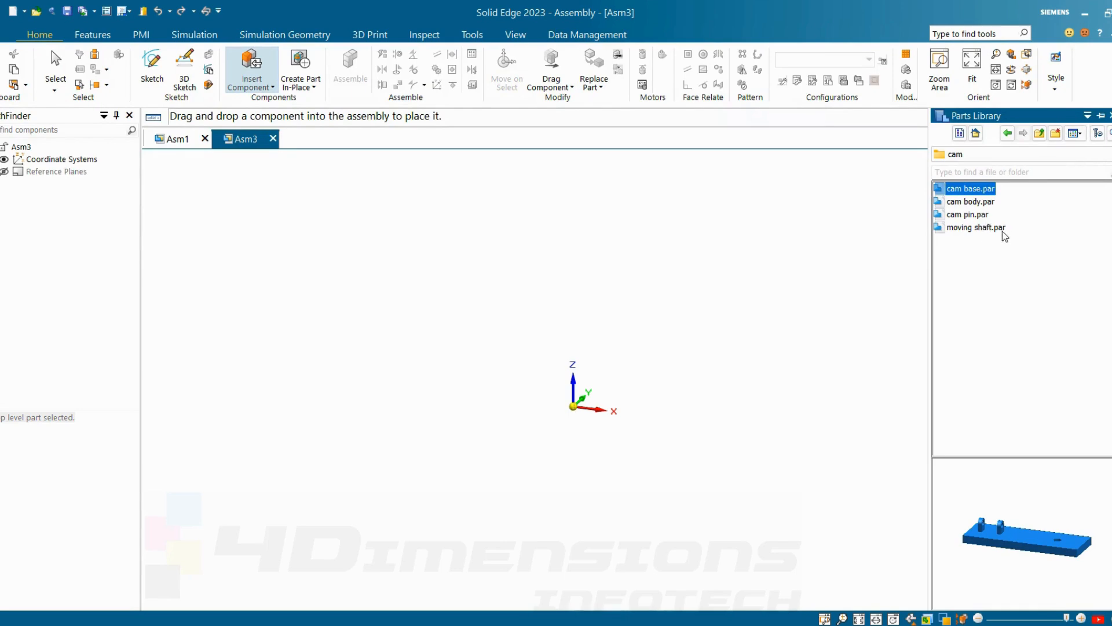
left_click_drag(971, 189, 492, 324)
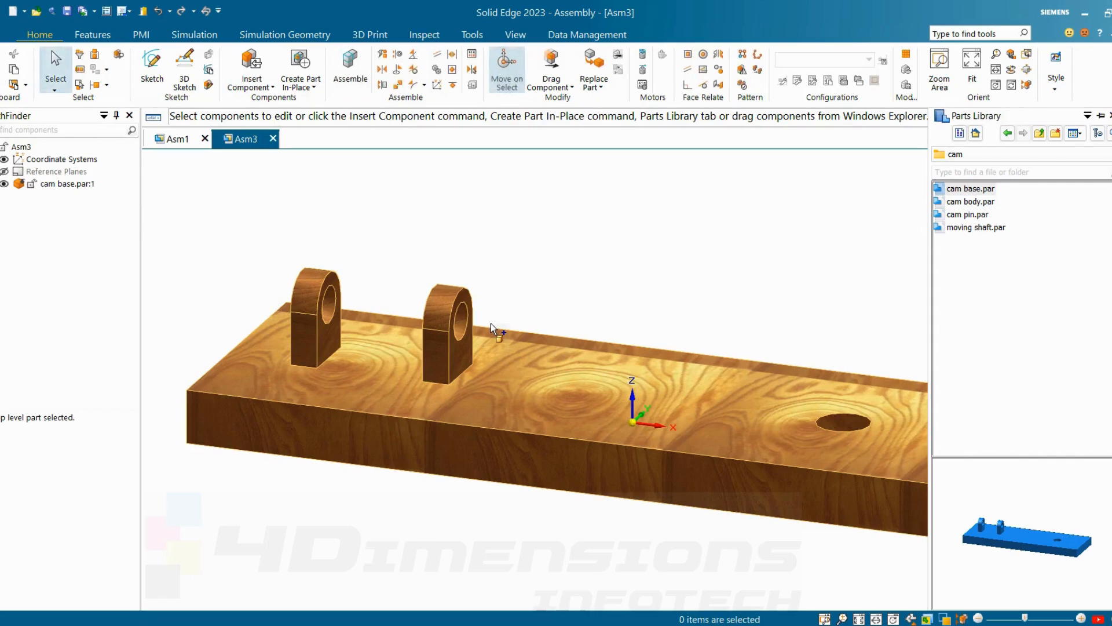
scroll(626, 332, "up", 2)
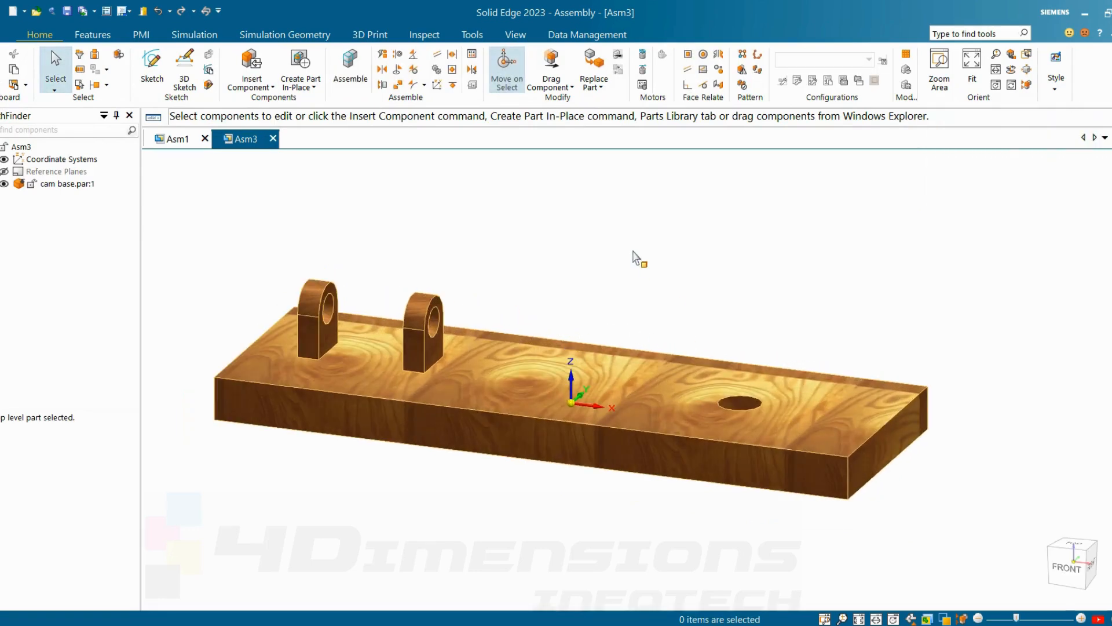
right_click(707, 254)
left_click(743, 240)
Step: Insert moving shaft.par from the cam folder above the cam base
left_click(251, 75)
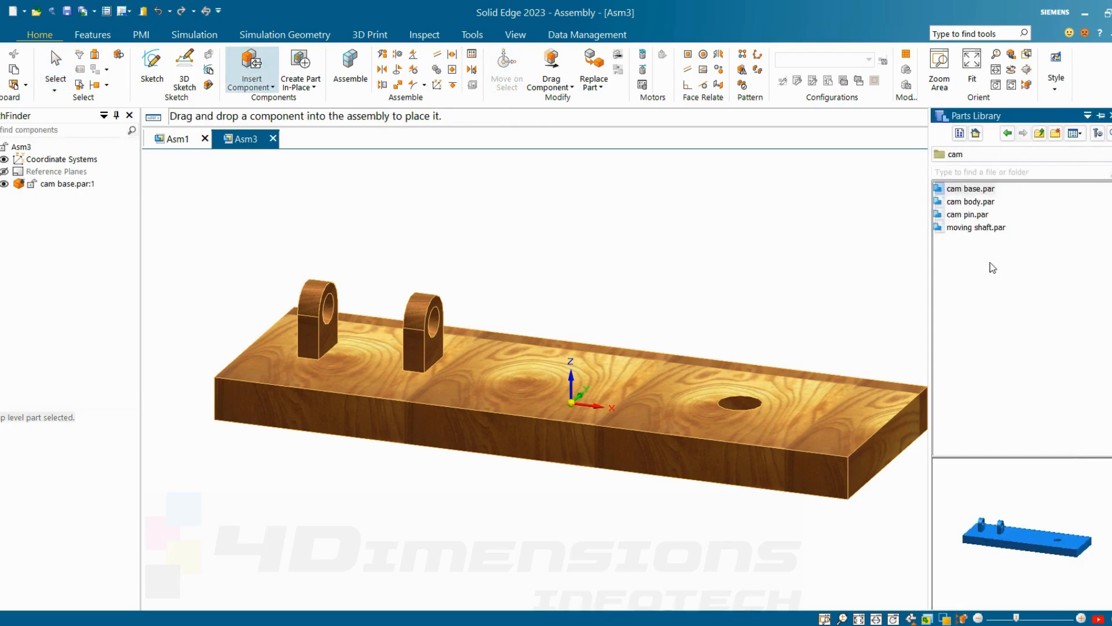
left_click(981, 229)
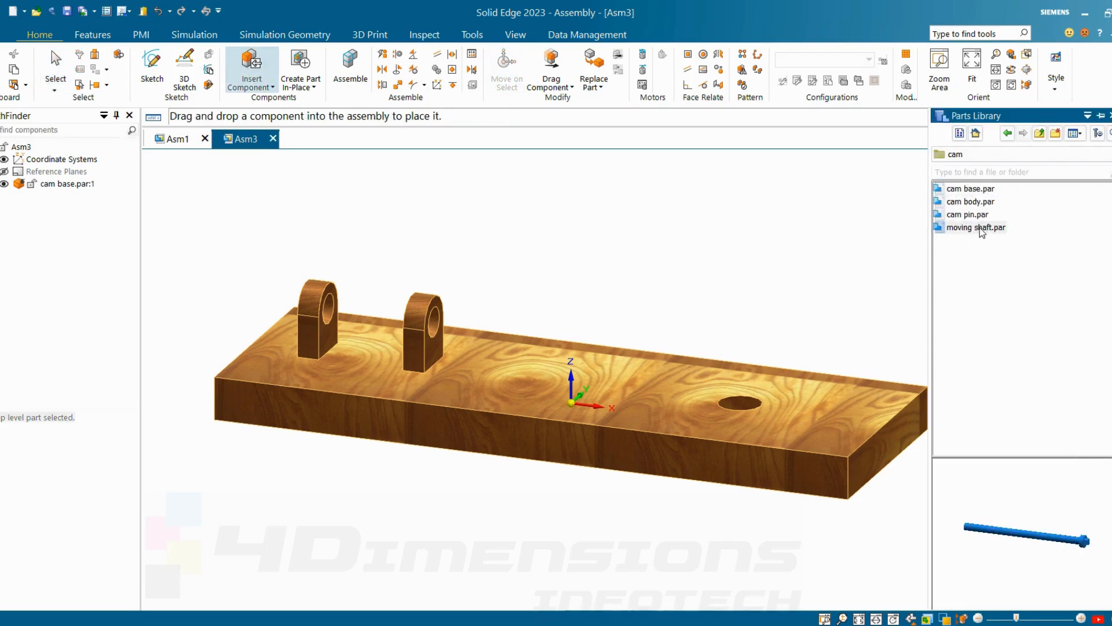
left_click_drag(897, 244, 693, 218)
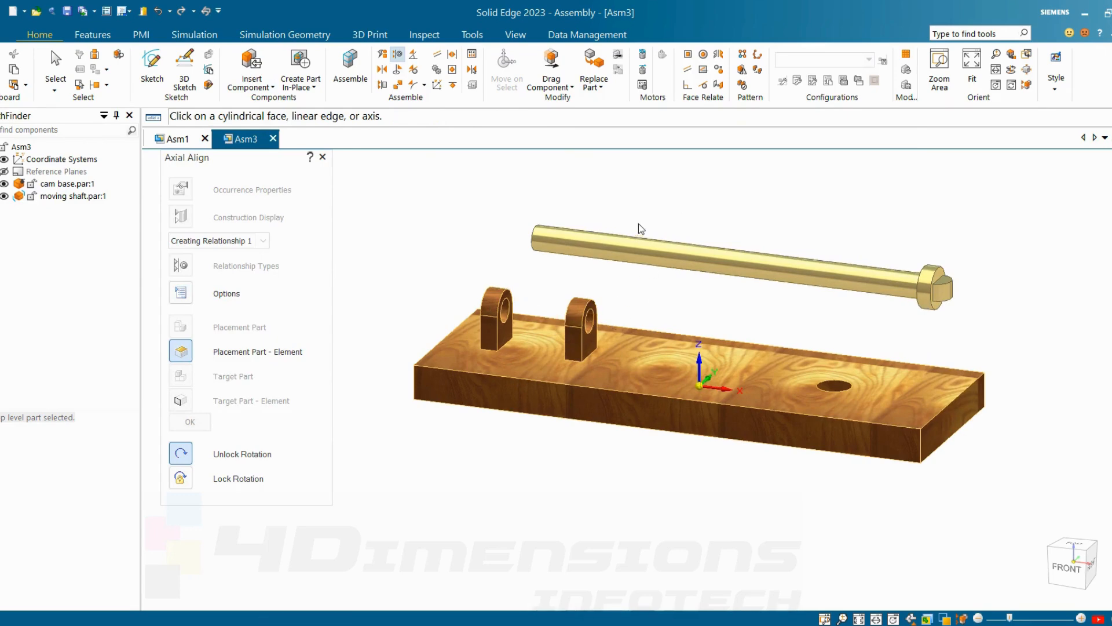
Step: Axially align the moving shaft's cylindrical face with the cam base's bracket hole, leaving rotation unlocked
left_click(642, 250)
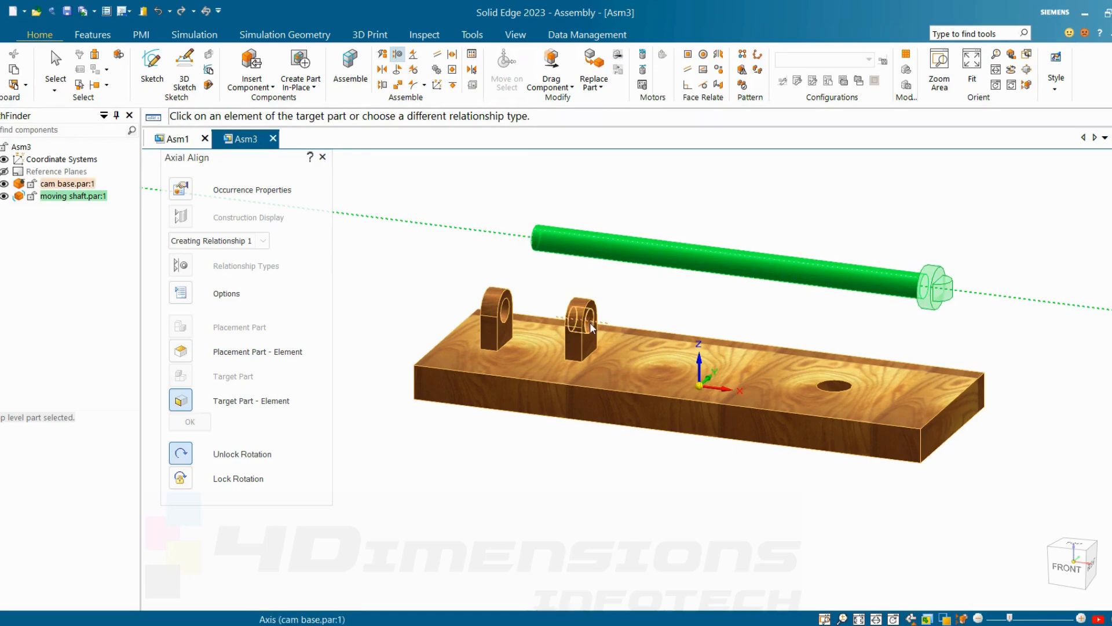
left_click(592, 328)
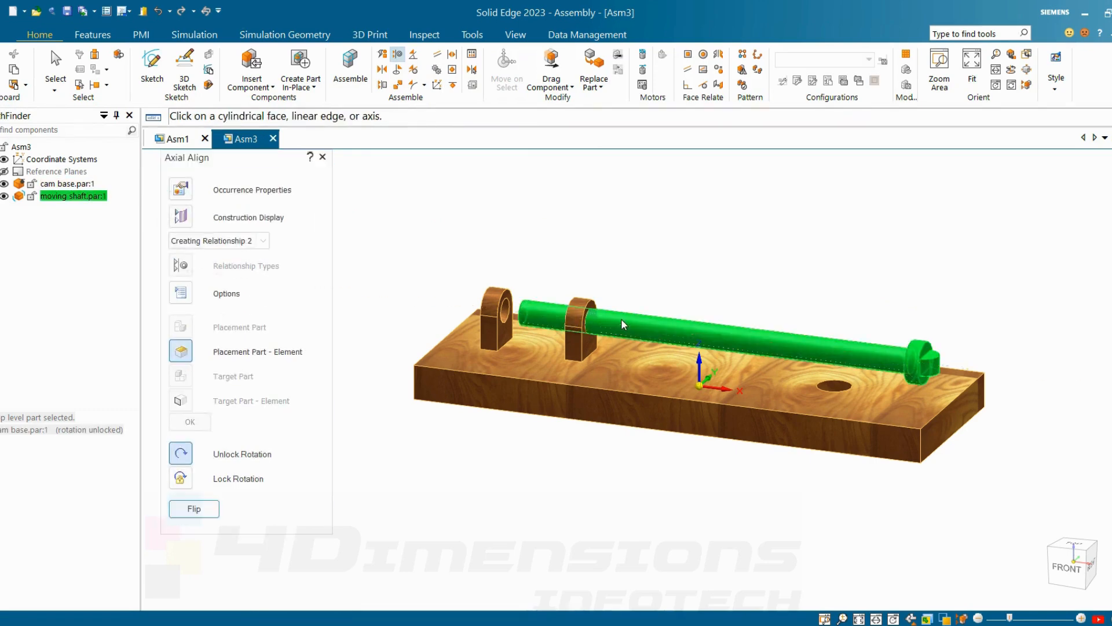
left_click(801, 349)
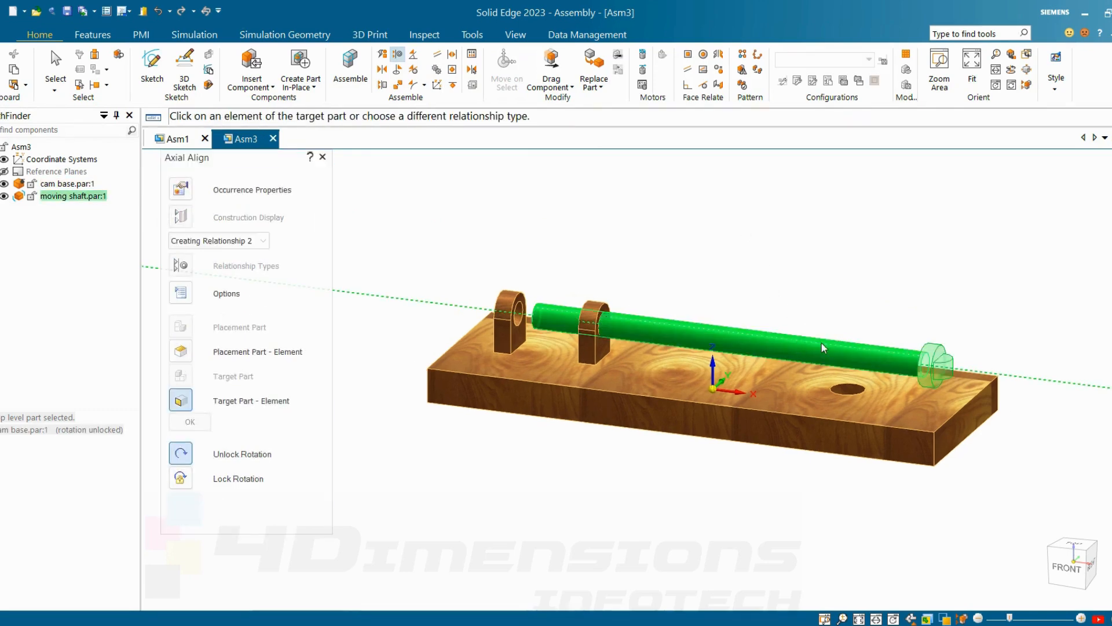
right_click(663, 325)
key("Escape")
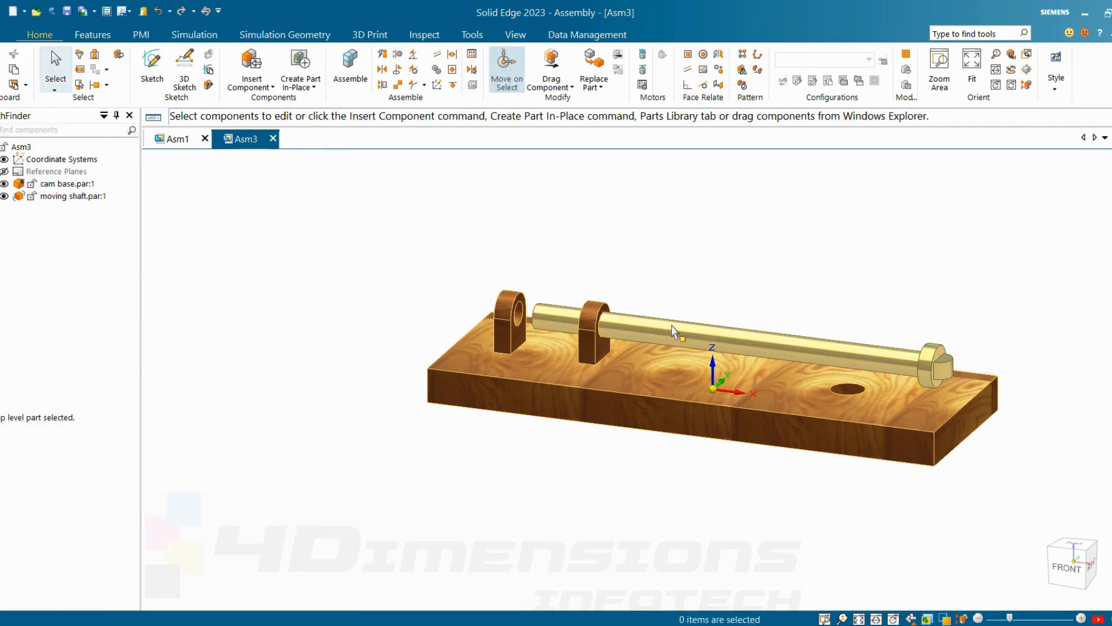
Step: Slide the moving shaft along its axis through both brackets using Drag Component with Move, until its head sits near mid-base
left_click(672, 328)
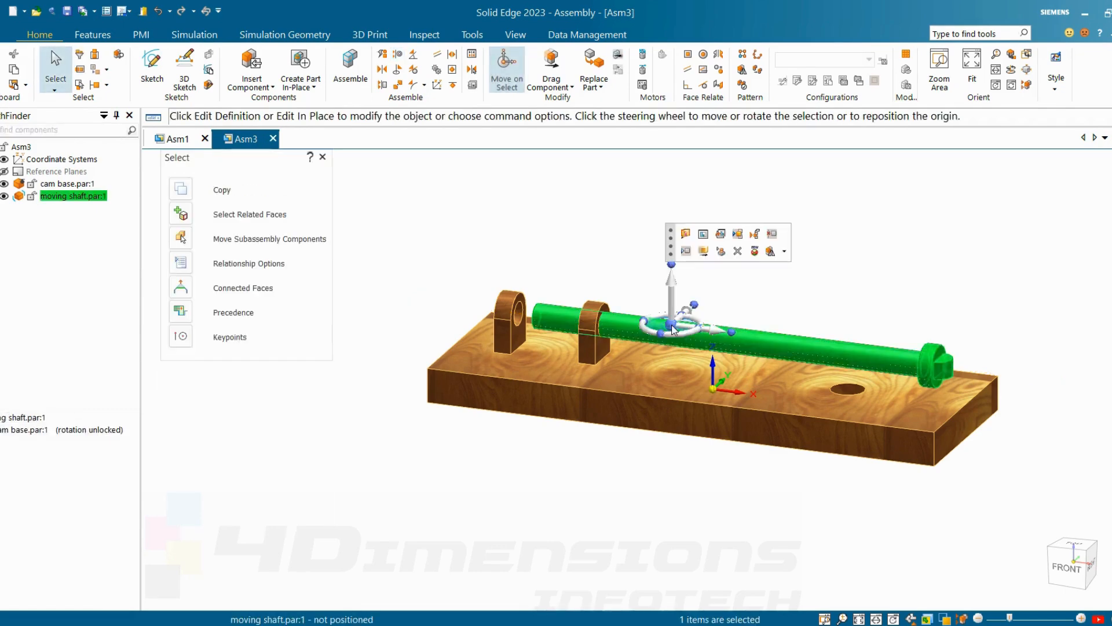
left_click(705, 255)
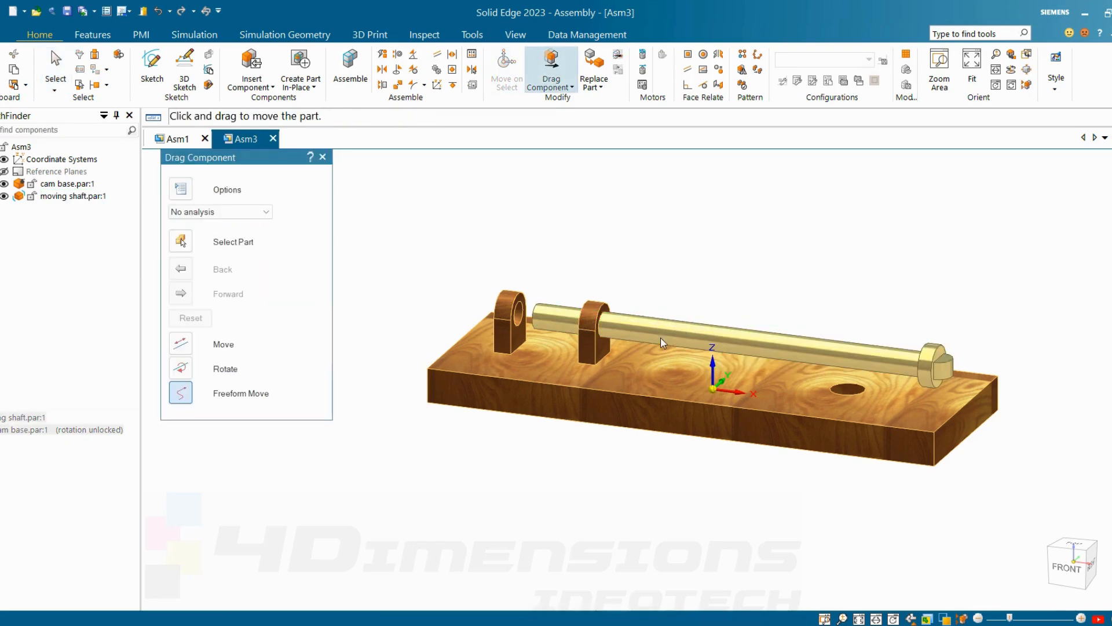
left_click(181, 343)
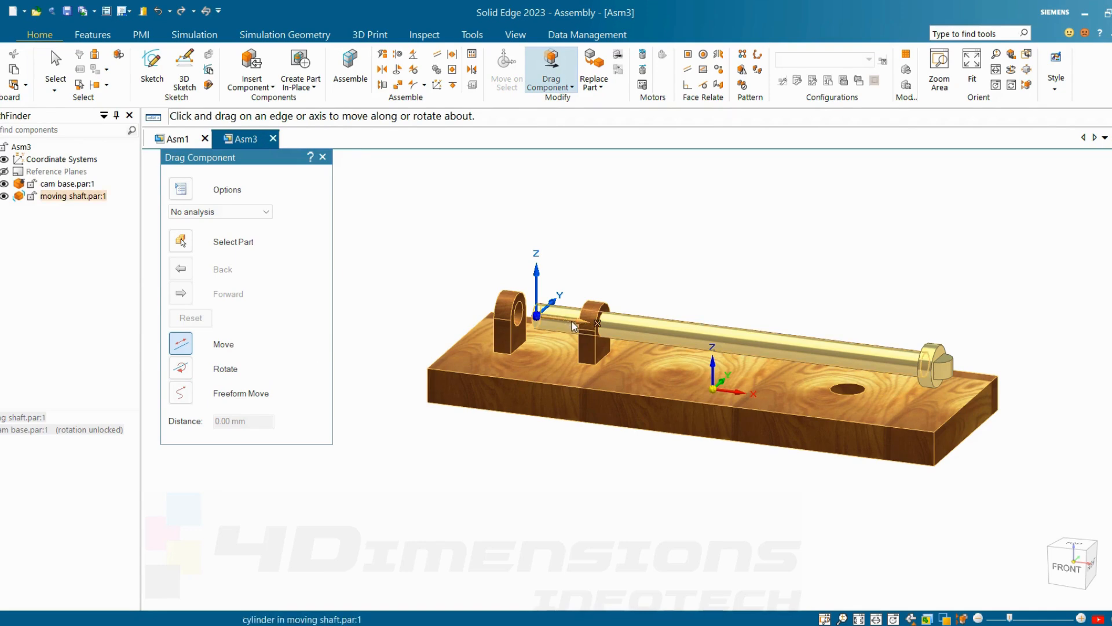
left_click_drag(574, 327, 341, 302)
right_click(542, 206)
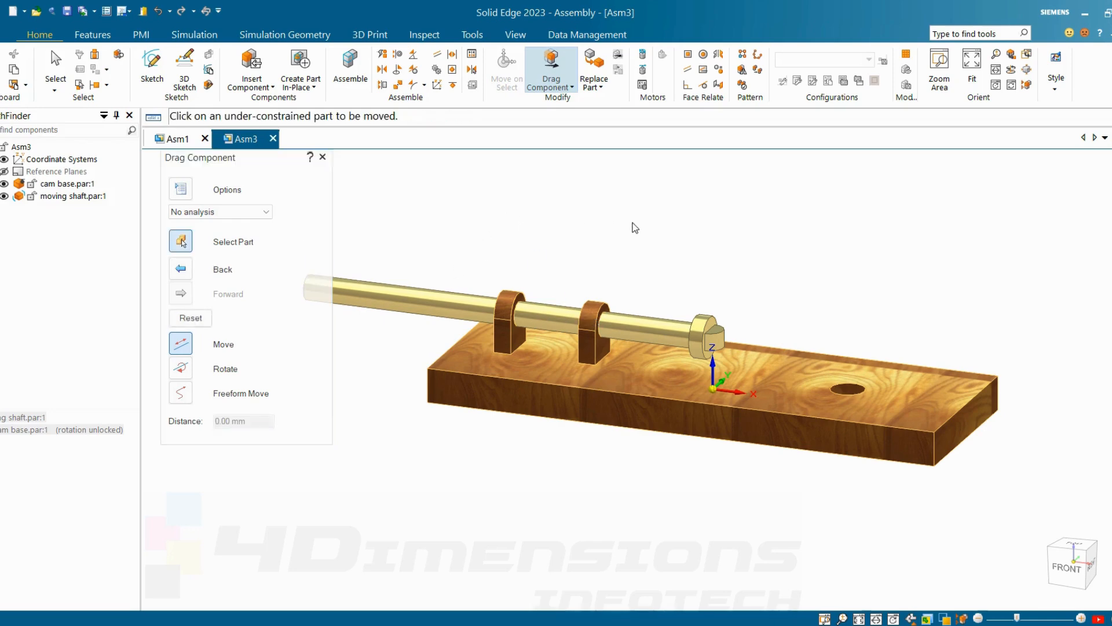
key("Escape")
Step: Add a FlashFit relationship between the flat top face of the shaft's end tip and the cam base's top face
scroll(713, 343, "up", 4)
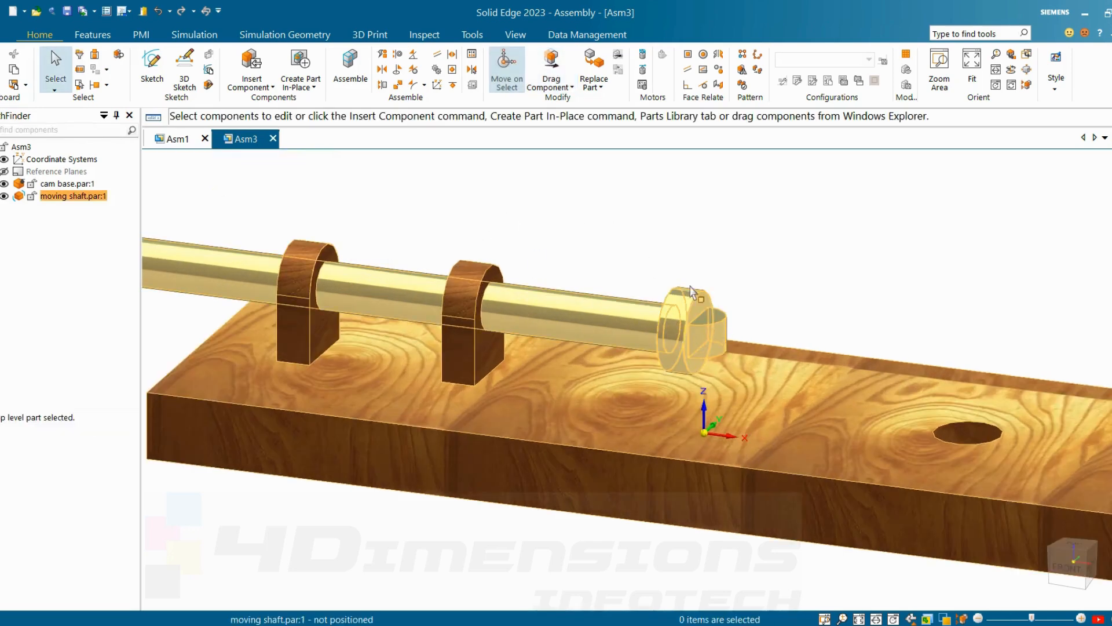
scroll(667, 255, "down", 3)
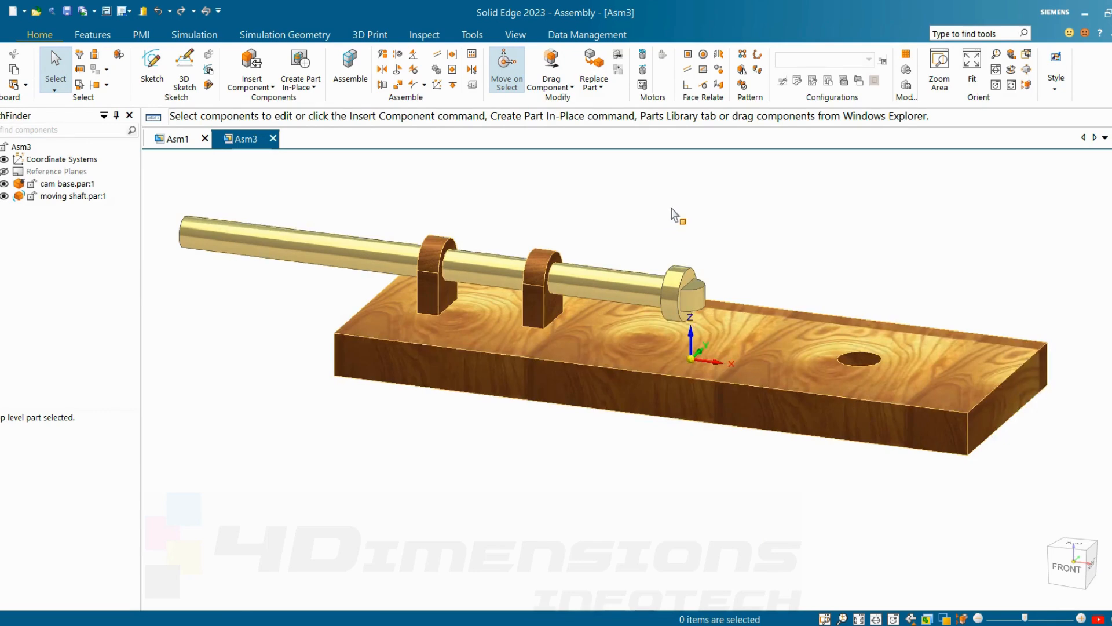
left_click(347, 72)
scroll(701, 284, "up", 3)
left_click(701, 284)
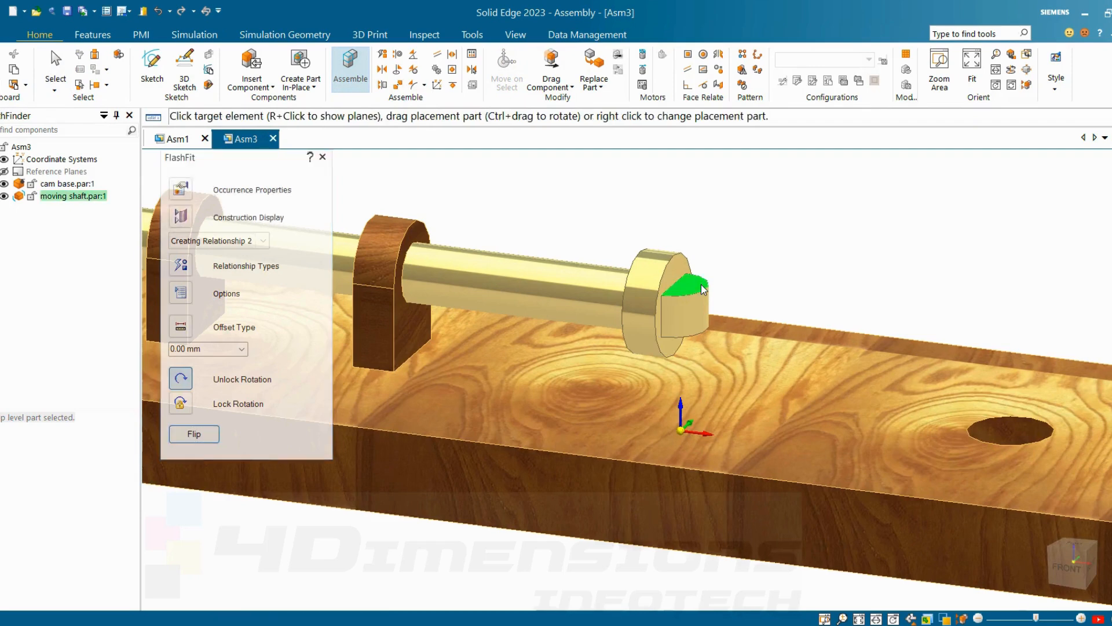
left_click(808, 404)
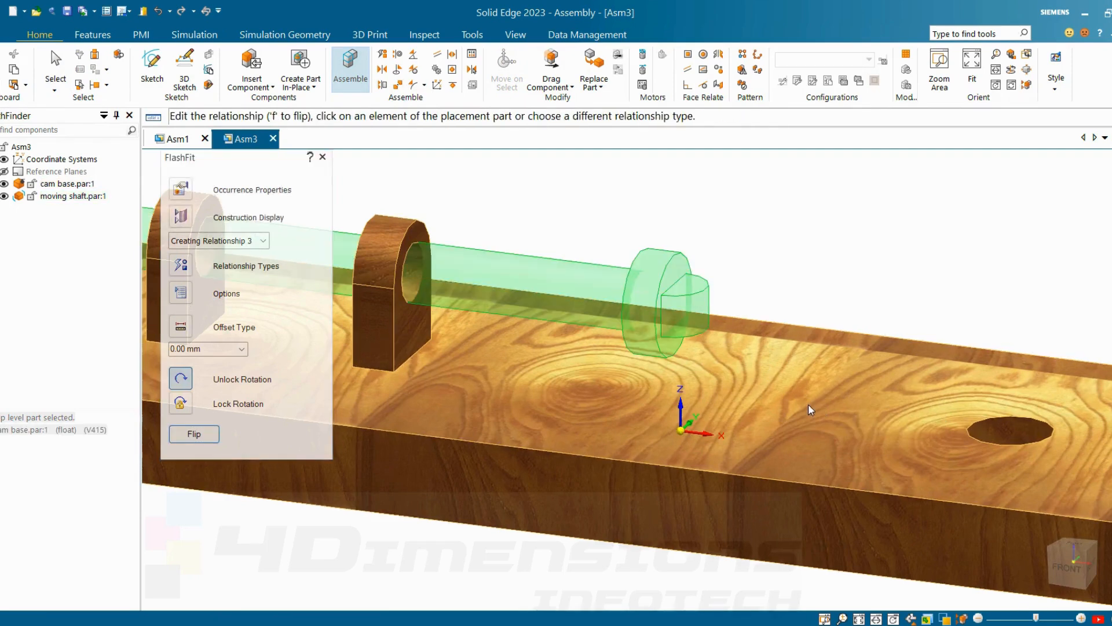
key("Escape")
scroll(730, 217, "down", 5)
key("Escape")
left_click(629, 250)
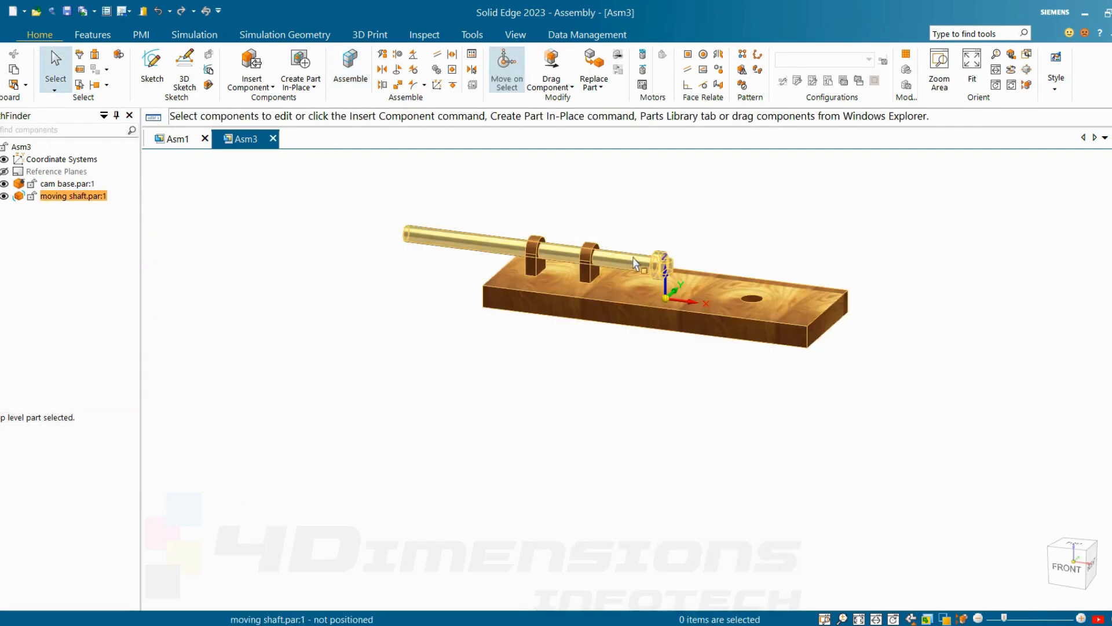
left_click(667, 219)
Step: Insert cam pin.par from the cam folder above the hole end of the cam base
scroll(695, 225, "up", 2)
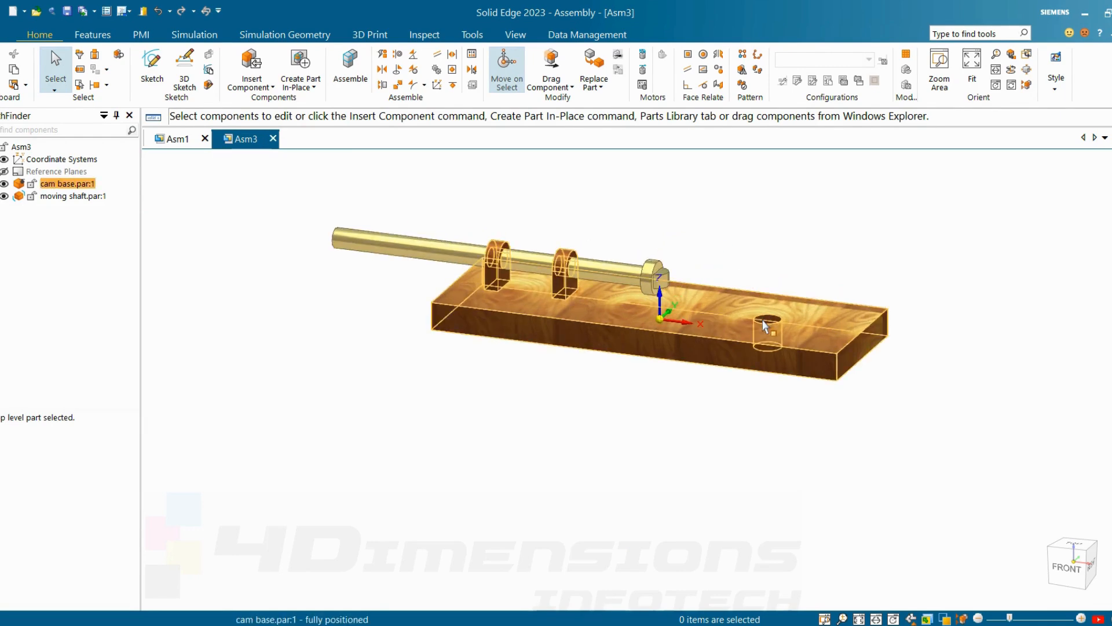
left_click(255, 88)
left_click(264, 104)
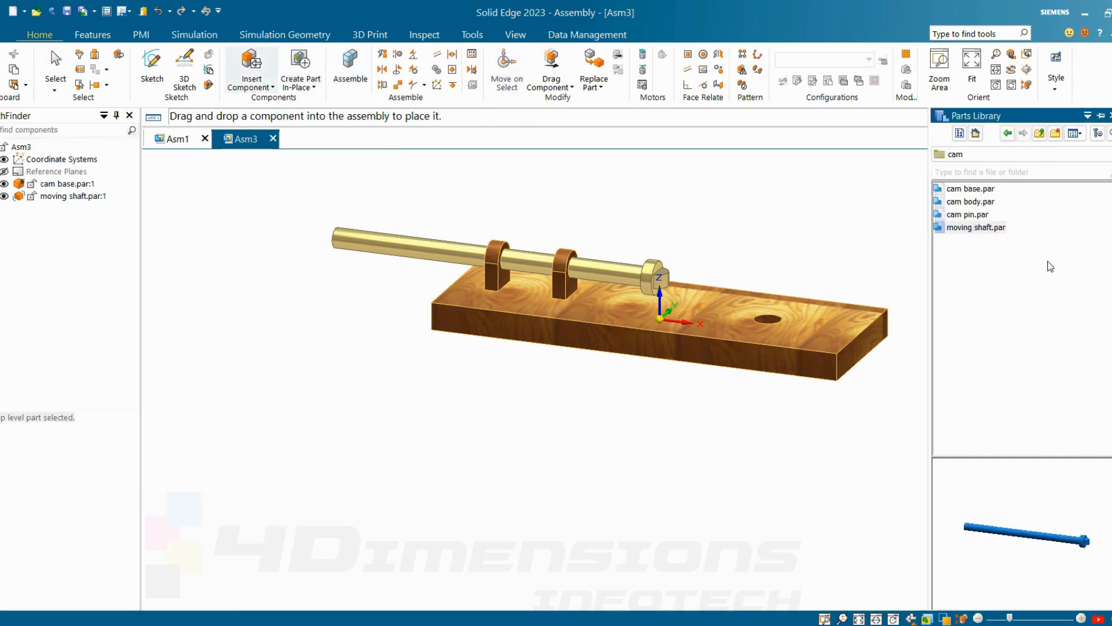
left_click_drag(980, 216, 745, 211)
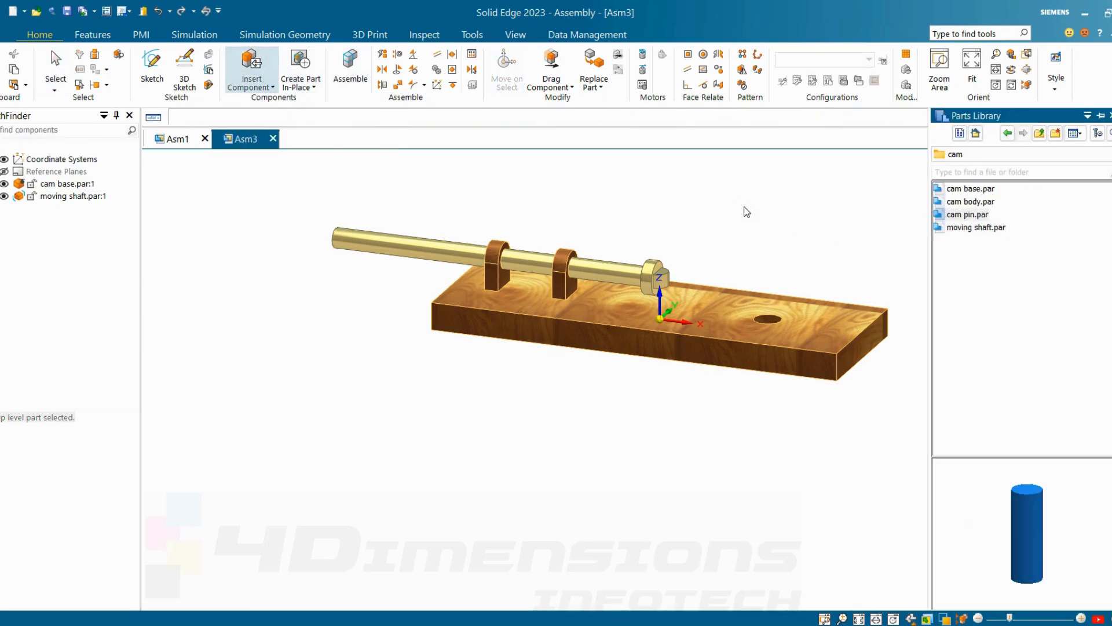
key("Escape")
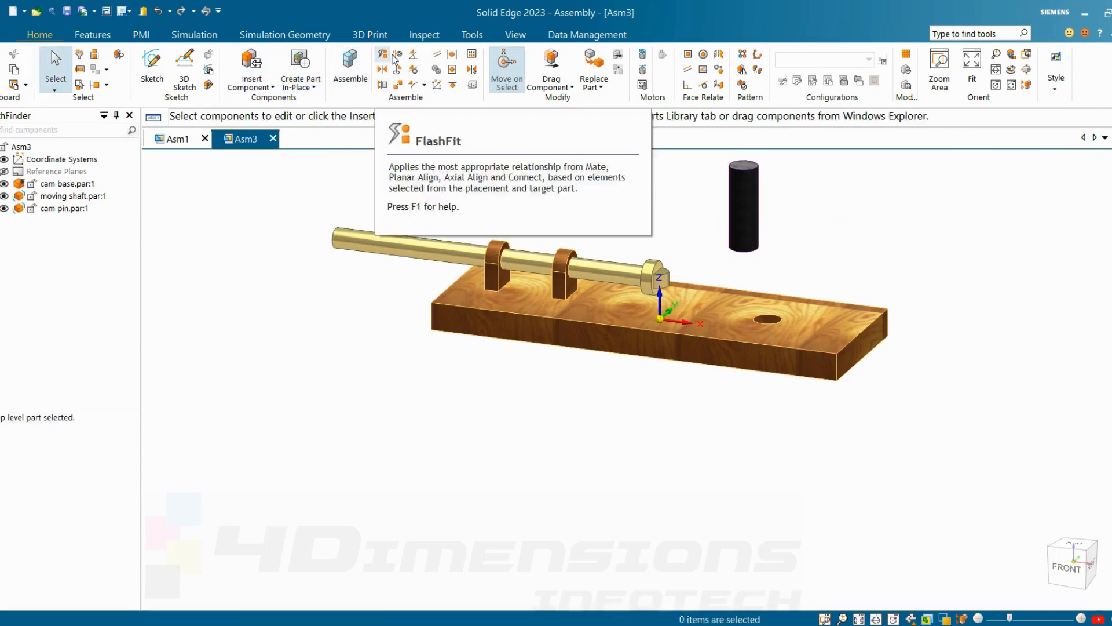
Step: Axially align the cam pin's cylindrical face with the round hole in the cam base, leaving rotation unlocked
left_click(747, 220)
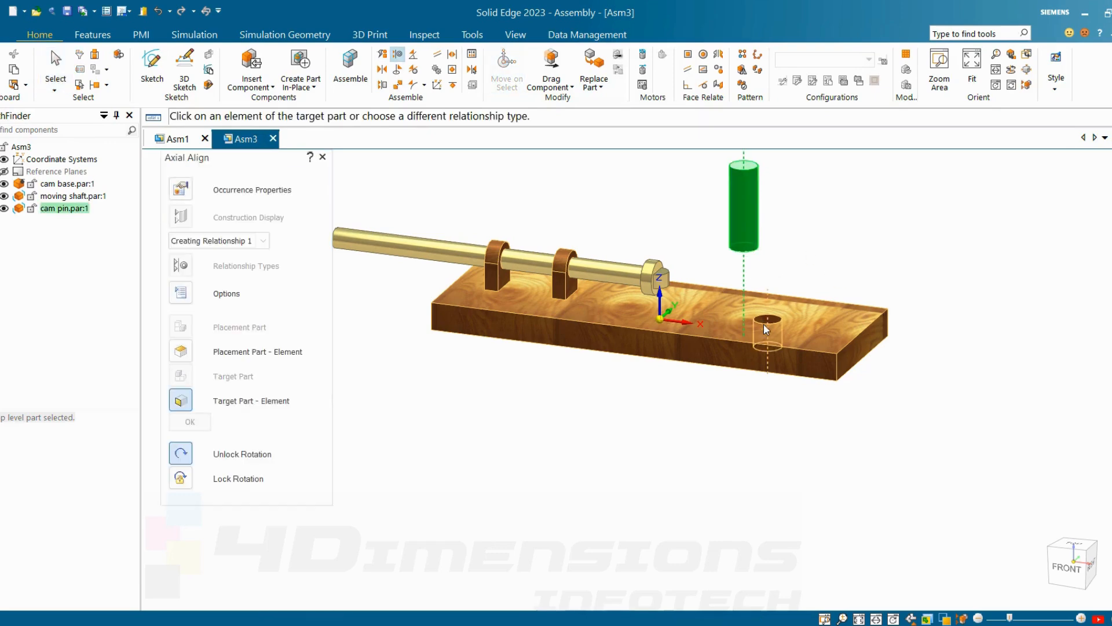
left_click(770, 320)
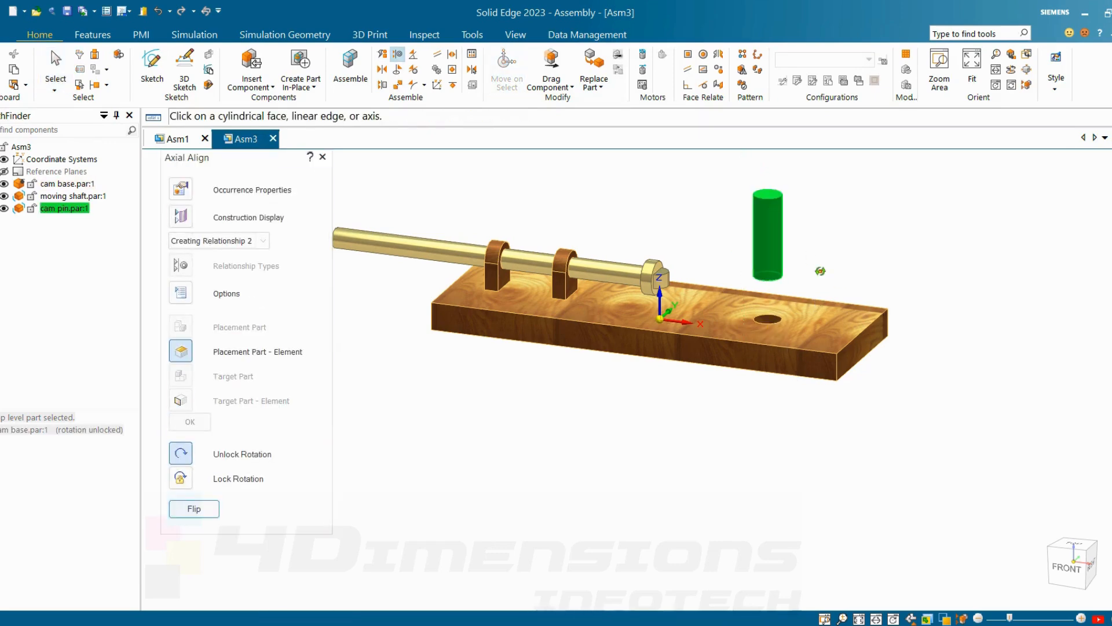
middle_click_drag(820, 270, 766, 233)
key("Escape")
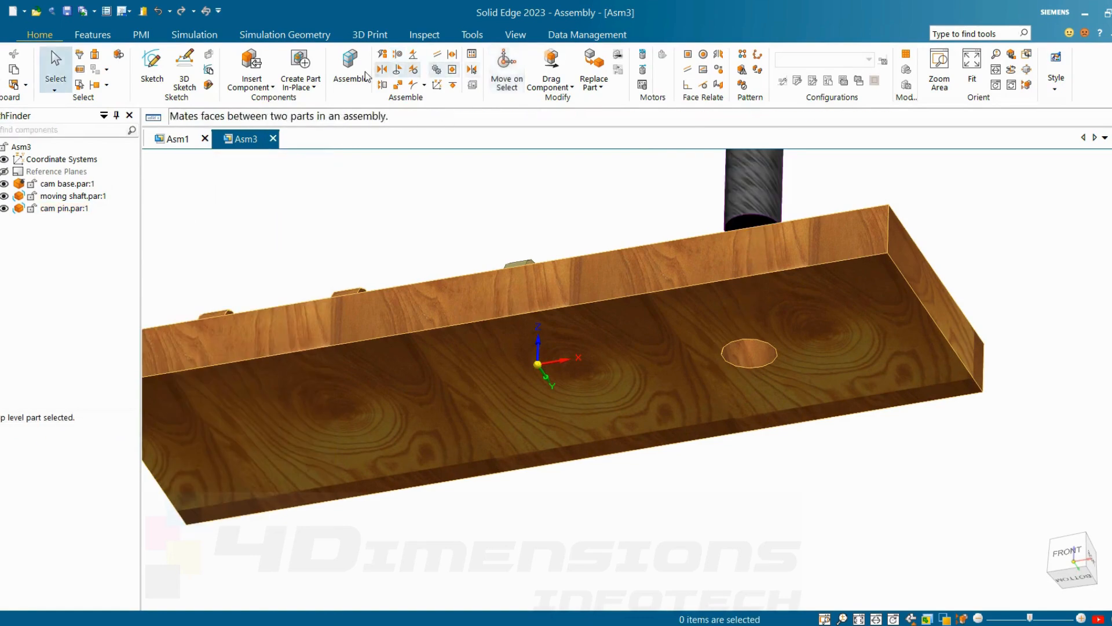
Step: Add a FlashFit relationship with 0.00 mm offset between the cam pin's bottom face and the cam base's underside
left_click(357, 72)
left_click(747, 225)
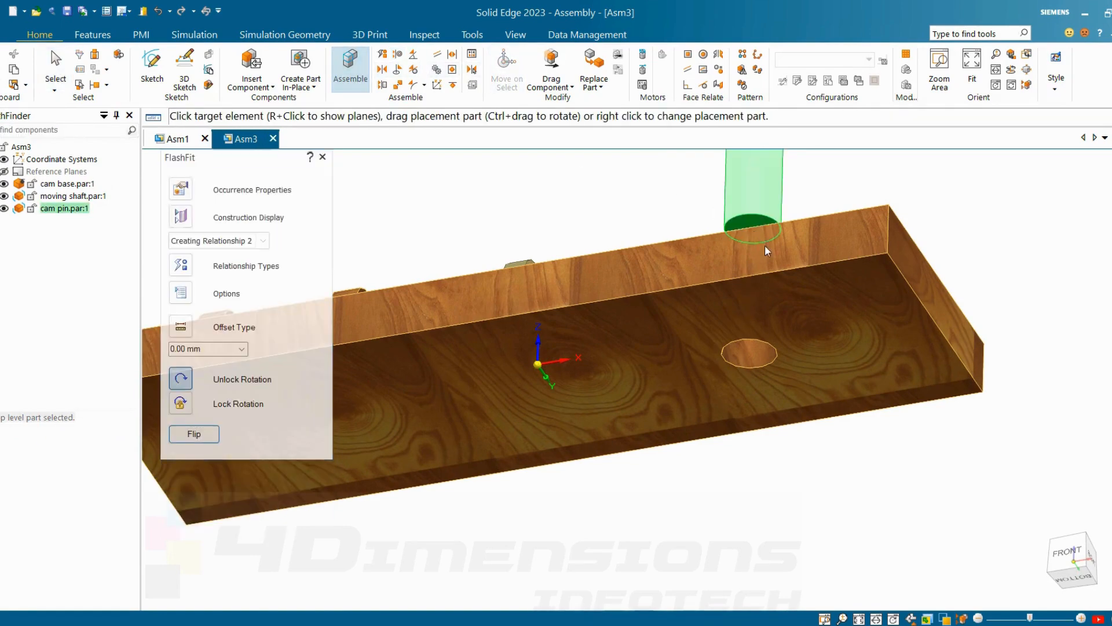
left_click(807, 296)
middle_click_drag(931, 174, 948, 284)
scroll(948, 284, "down", 2)
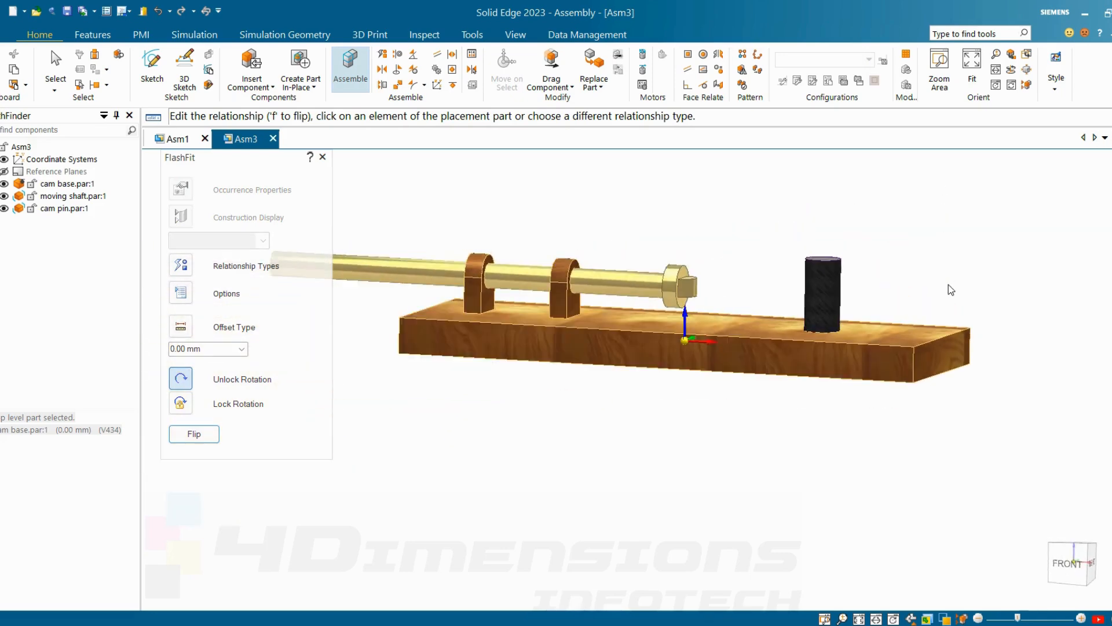
key("Escape")
Step: Lock the rotation of the cam pin's axial align relationship with the cam base
left_click(844, 284)
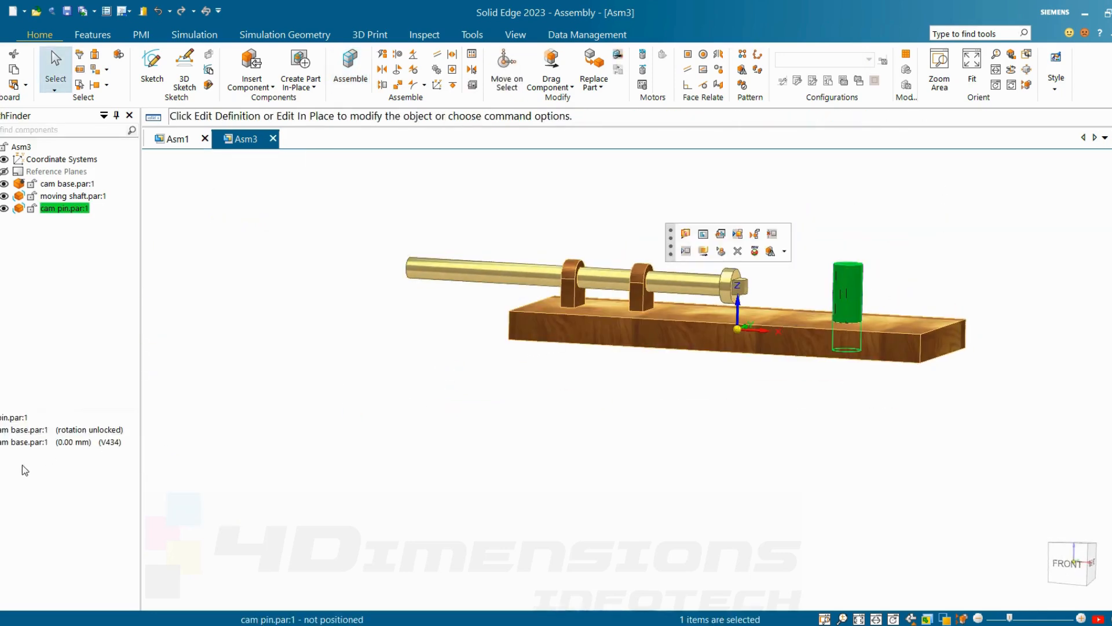
left_click(87, 432)
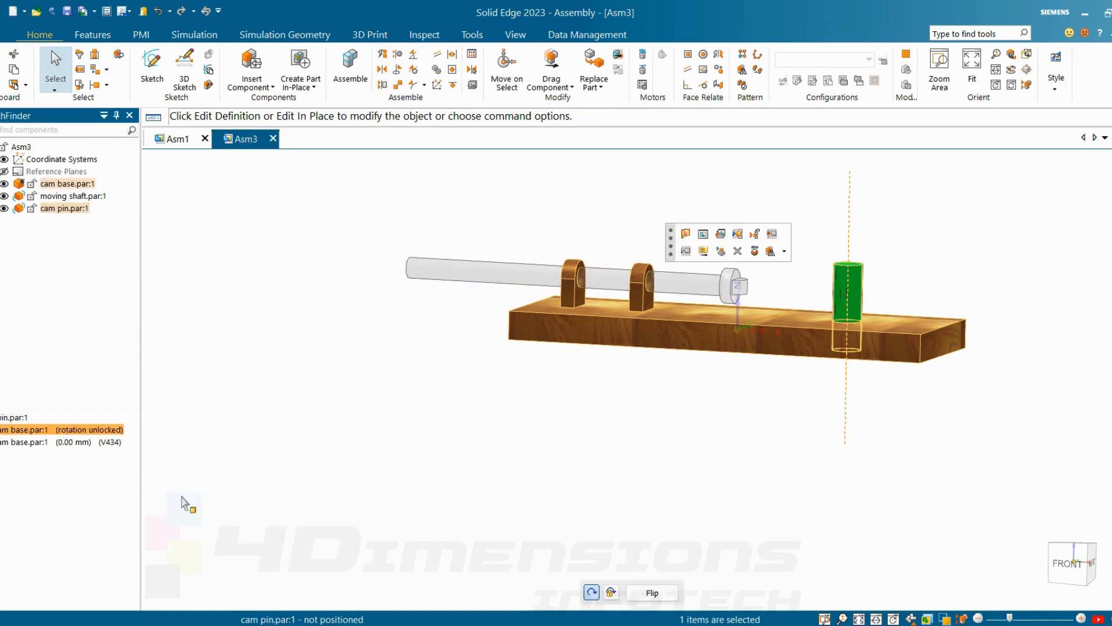
left_click(612, 594)
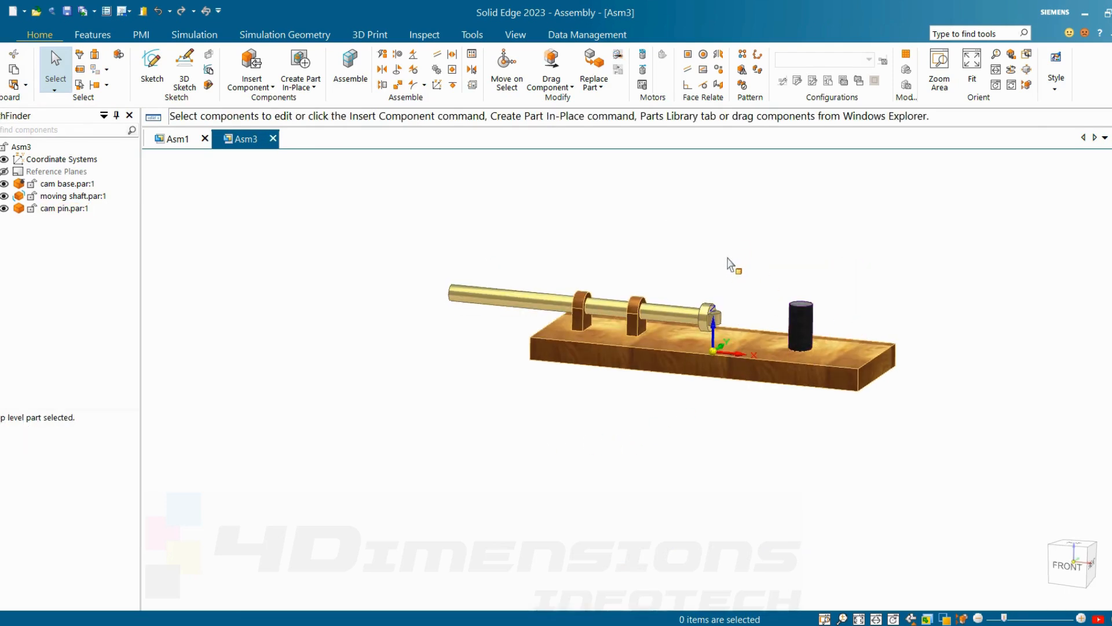
scroll(713, 293, "up", 1)
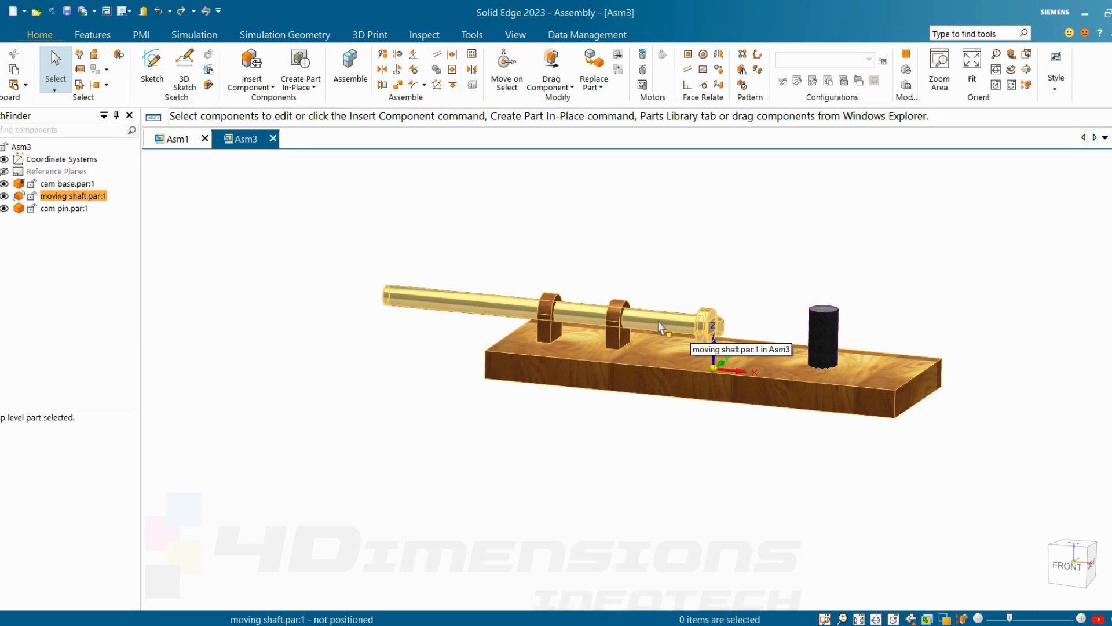
mouse_move(13, 201)
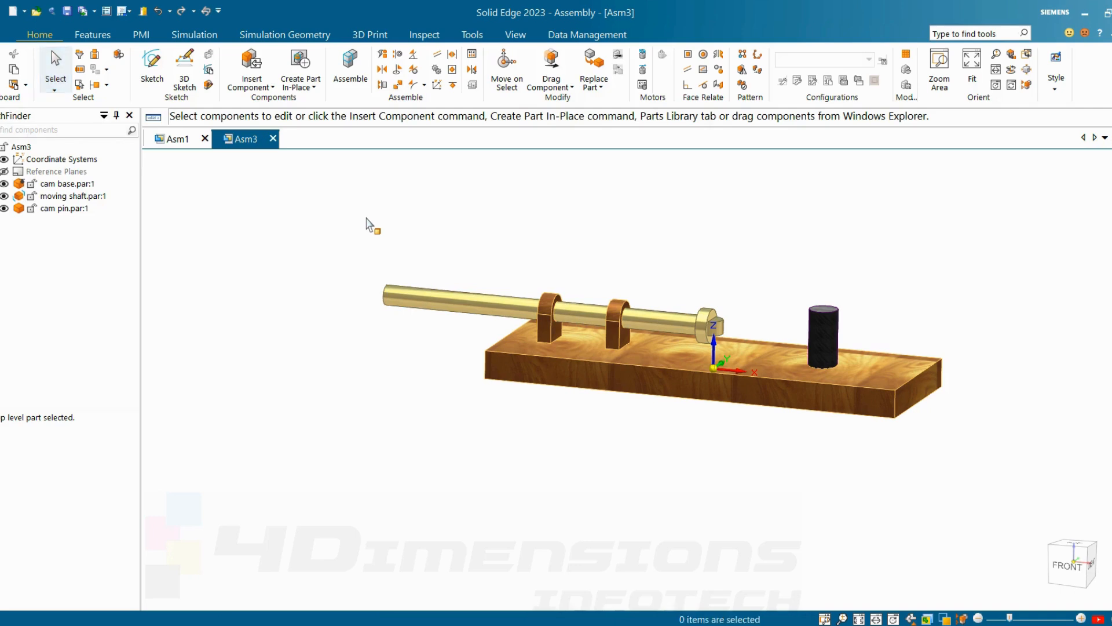
Step: Insert cam body.par above the cam base and axially align its hole with the cam pin, leaving rotation unlocked
left_click(265, 90)
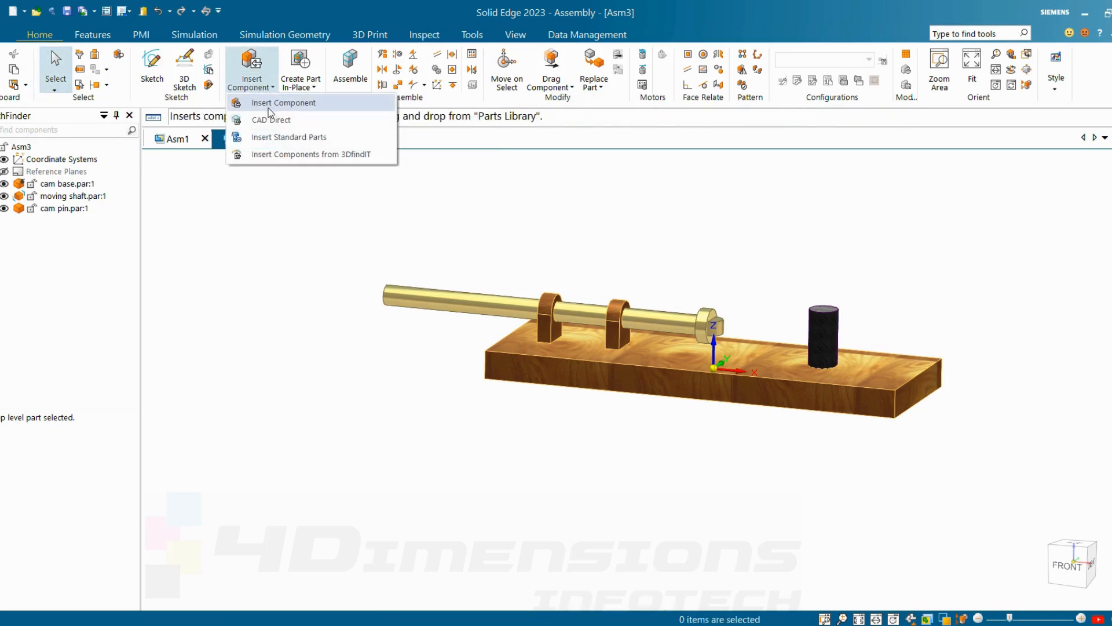
left_click(279, 103)
left_click_drag(745, 223, 742, 223)
key("Escape")
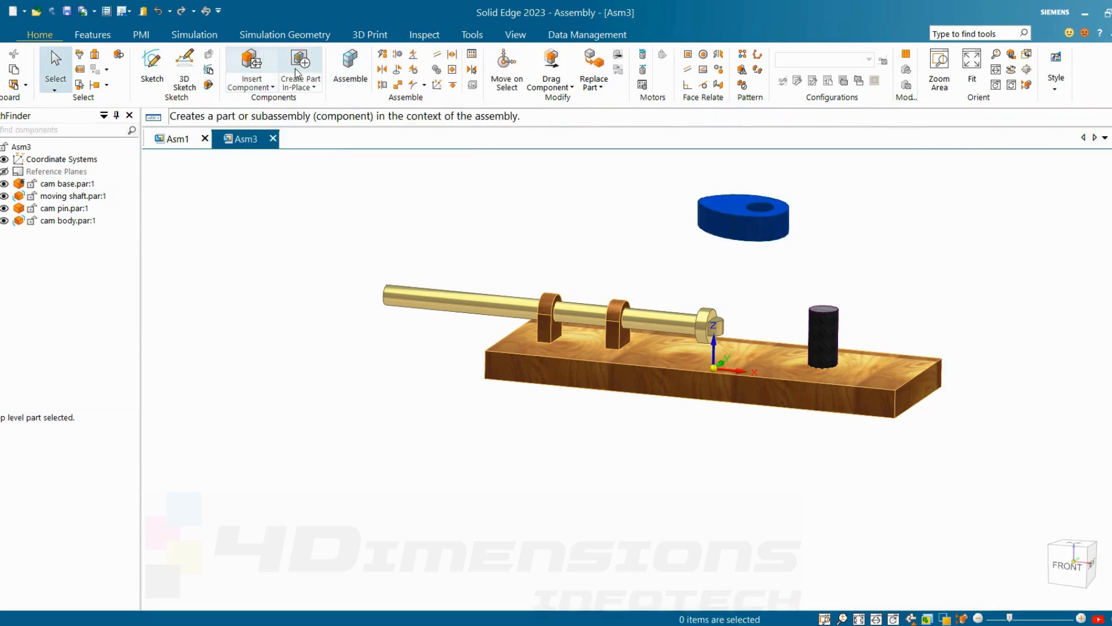
left_click(350, 68)
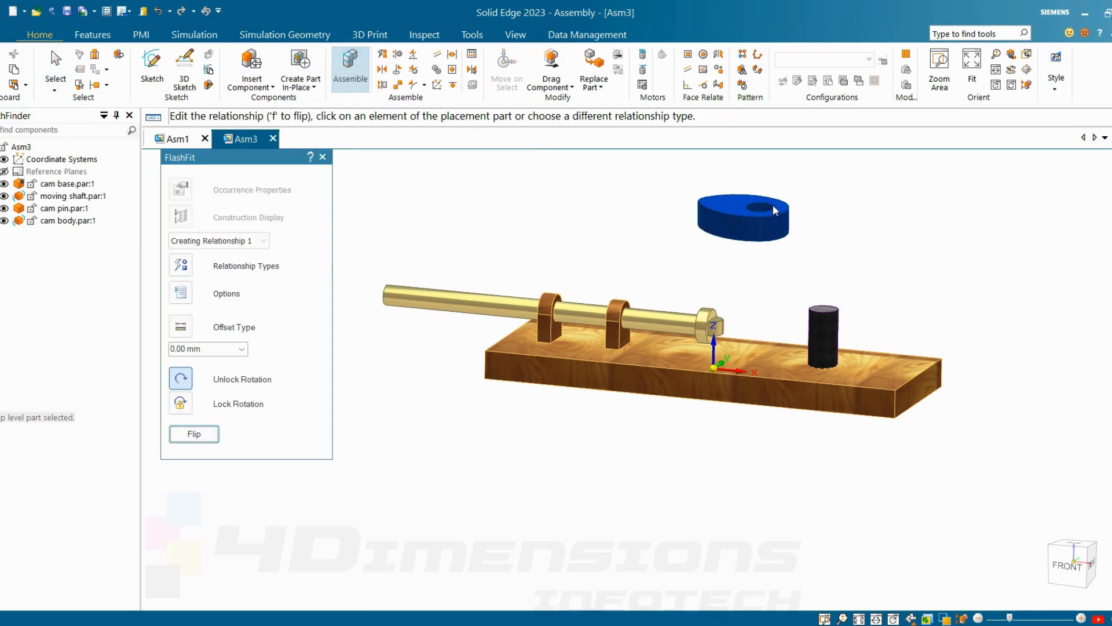
left_click(829, 338)
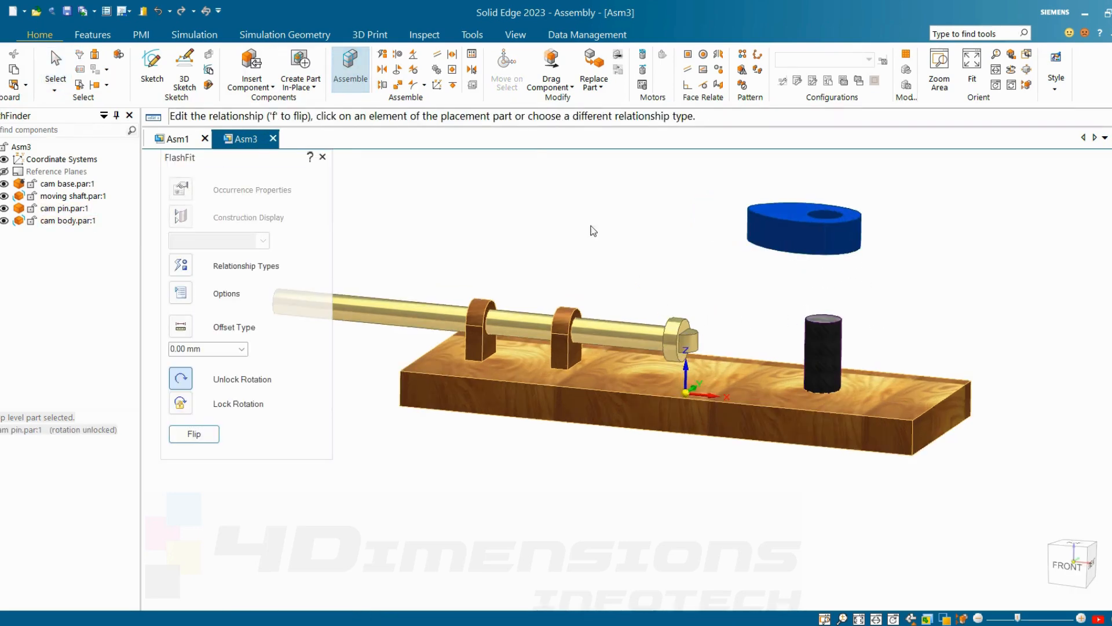
Step: Add a Double center-plane relationship centring the cam body's top and bottom faces between the moving shaft tip's top and bottom faces
left_click(453, 54)
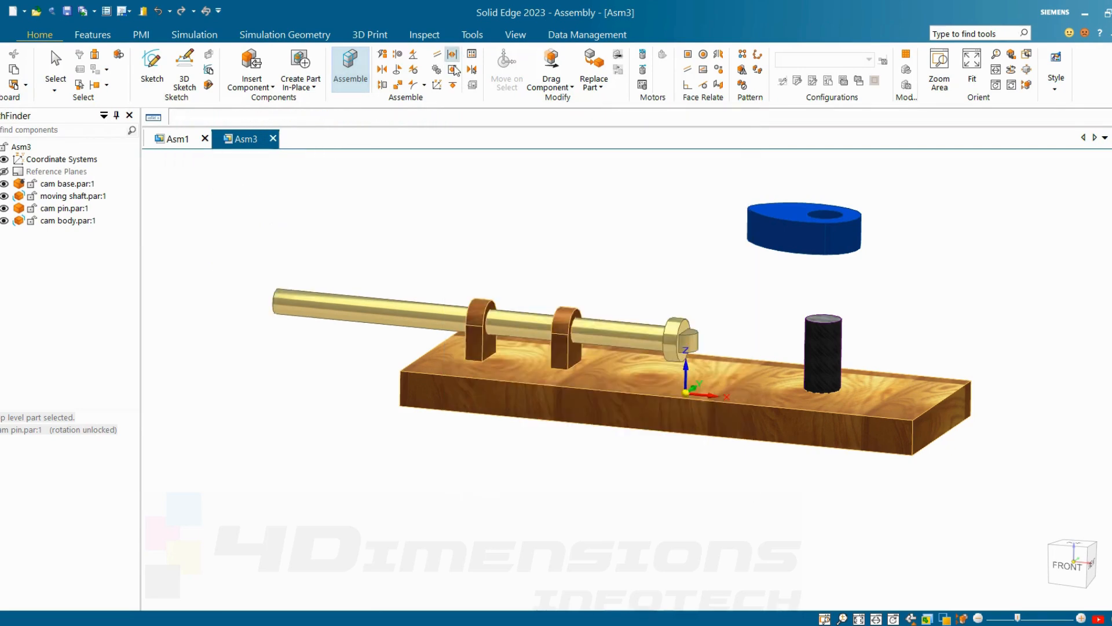
left_click(204, 400)
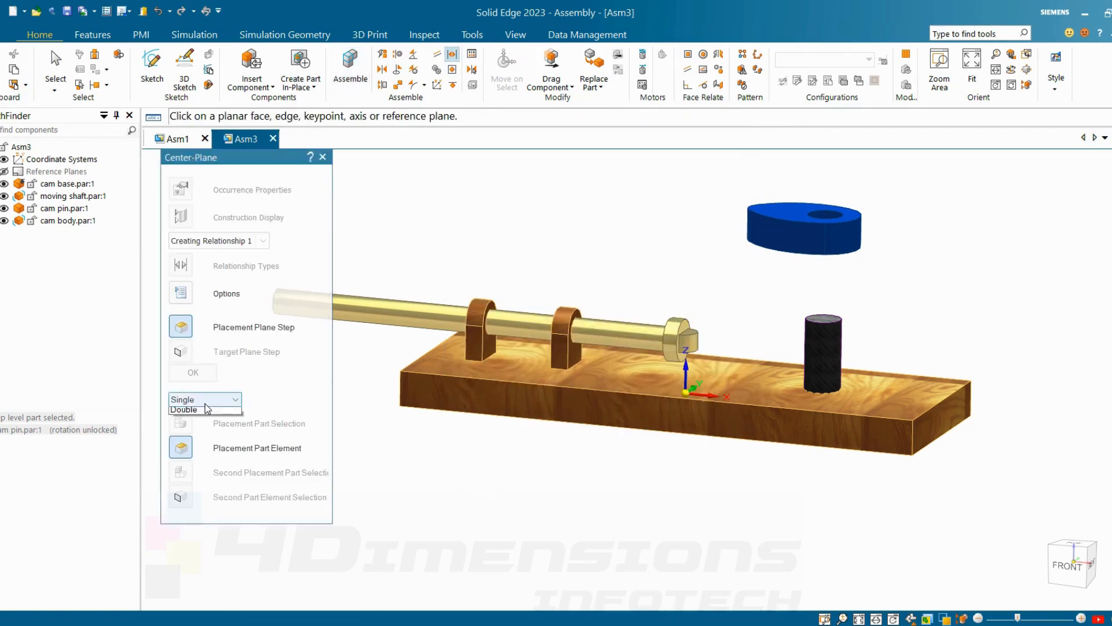
left_click(181, 424)
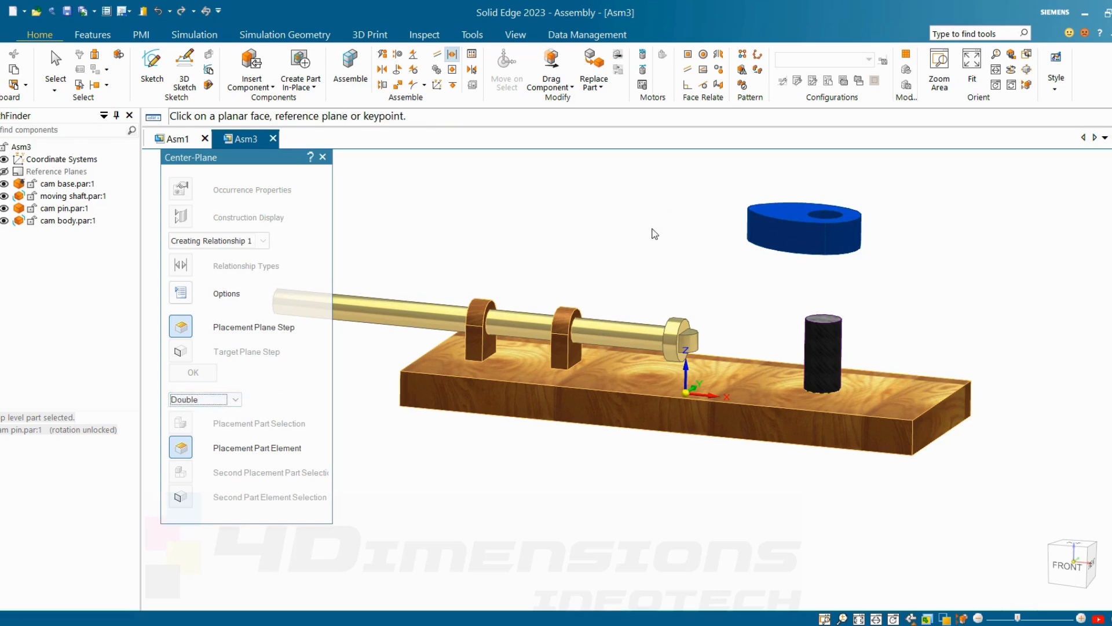
left_click(789, 213)
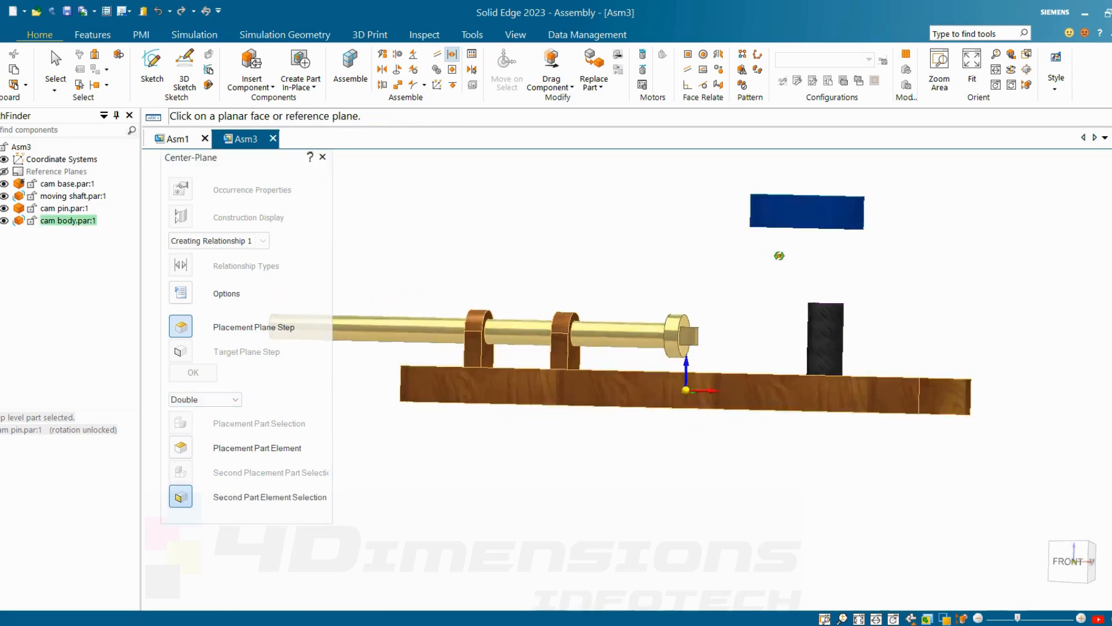
left_click(785, 210)
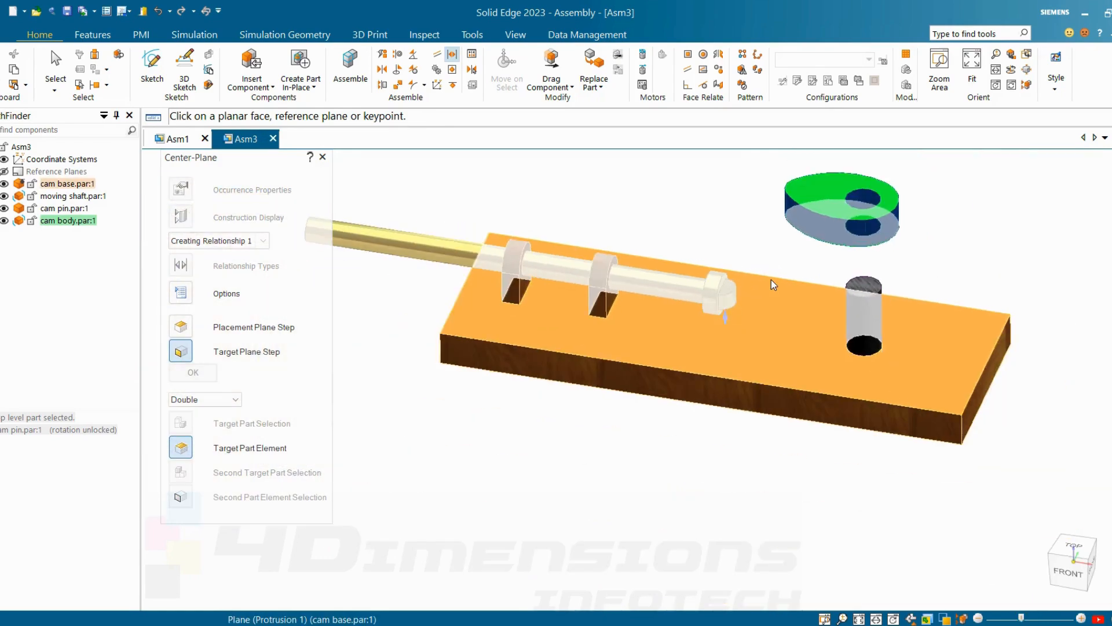
left_click(730, 288)
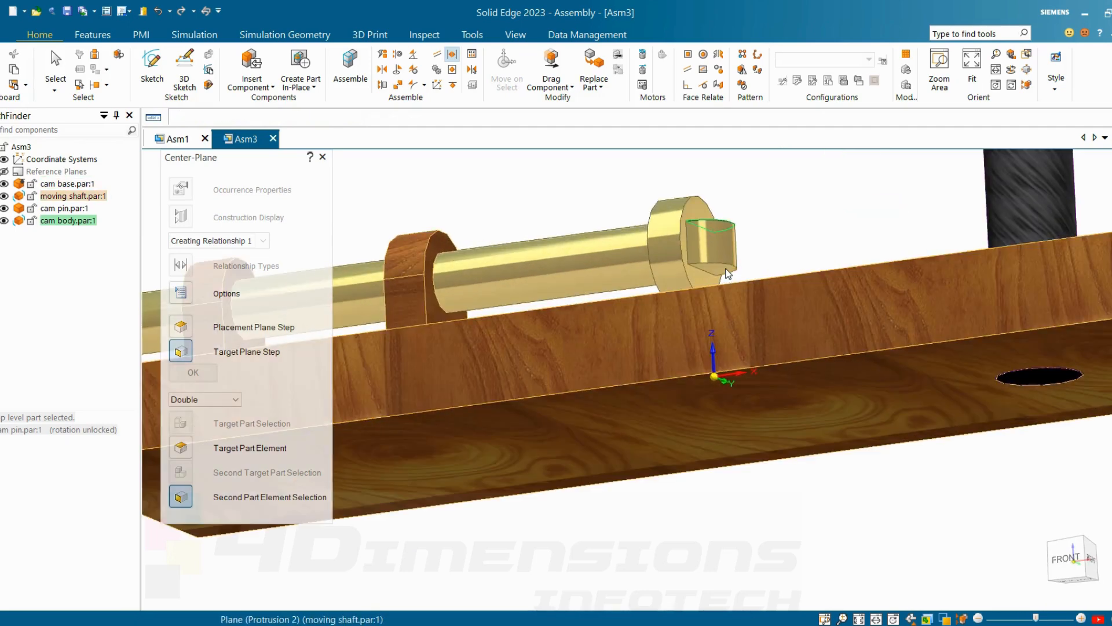
left_click(729, 274)
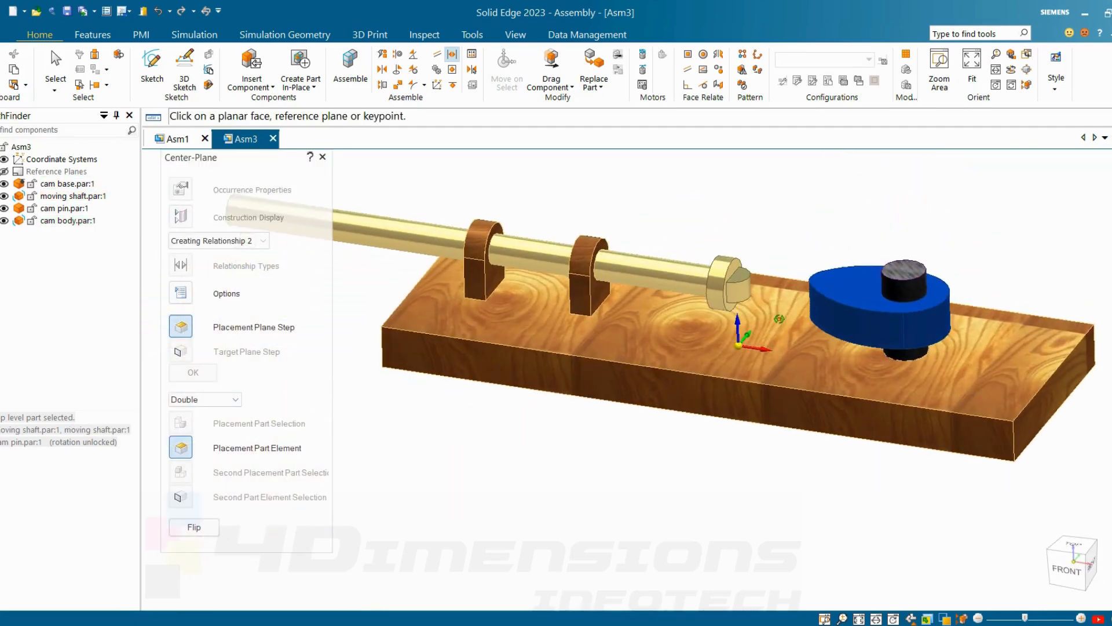
scroll(811, 284, "down", 3)
key("Escape")
Step: Add a Cam relationship with the moving shaft's rounded tip face as follower and the cam body's outer face chain as cam
middle_click_drag(778, 237, 471, 235)
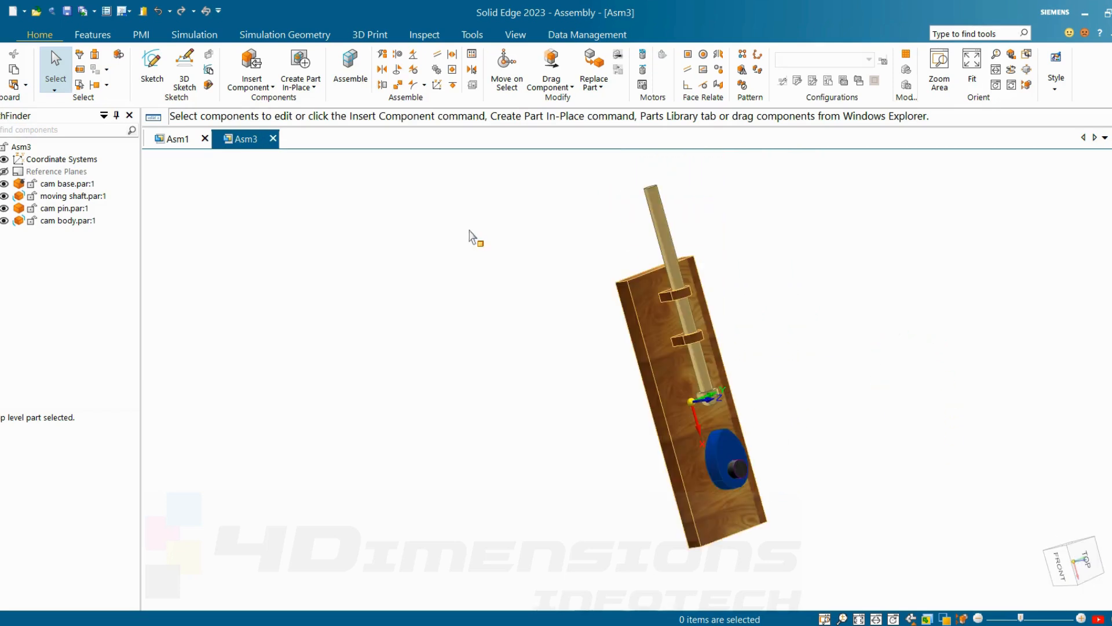
left_click(424, 85)
left_click(445, 122)
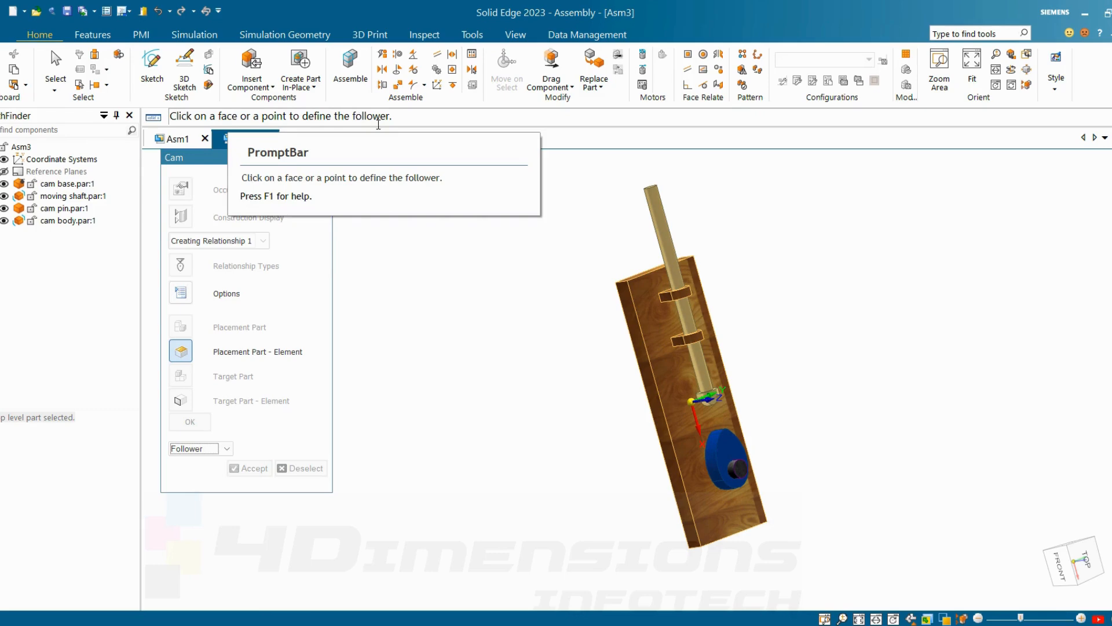
scroll(705, 412, "up", 5)
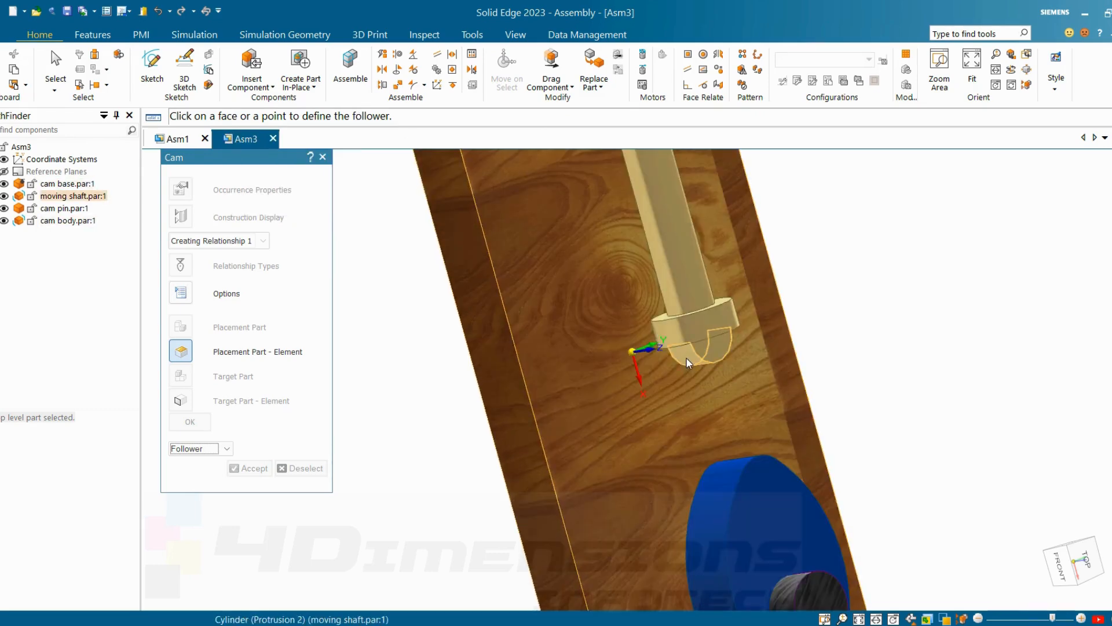
left_click(687, 358)
scroll(716, 385, "down", 5)
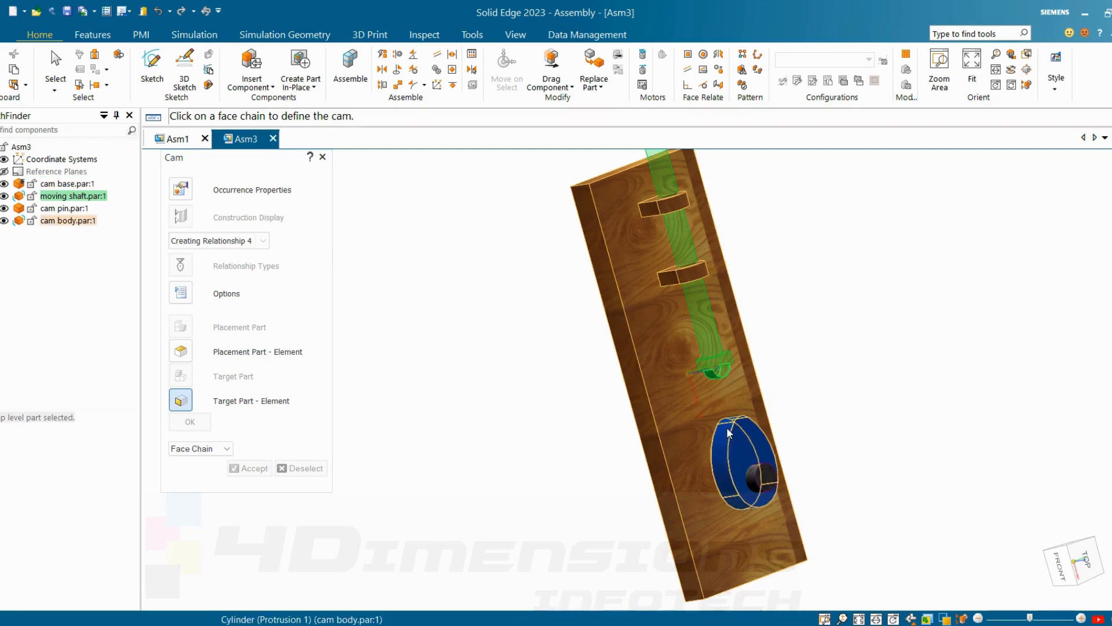
scroll(724, 435, "up", 3)
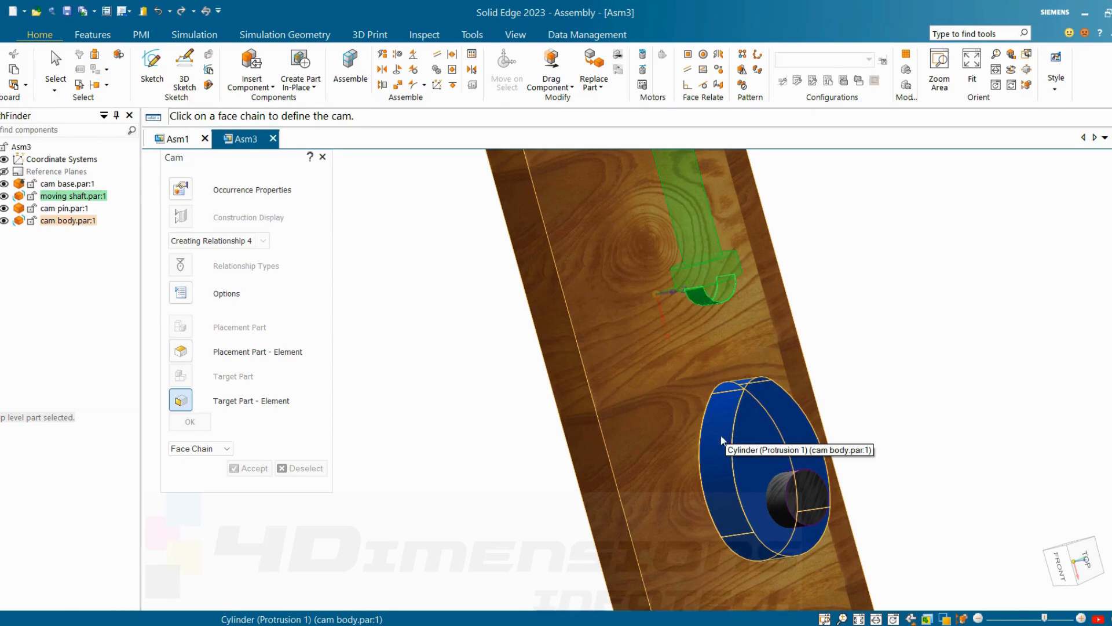
middle_click_drag(722, 424, 744, 425)
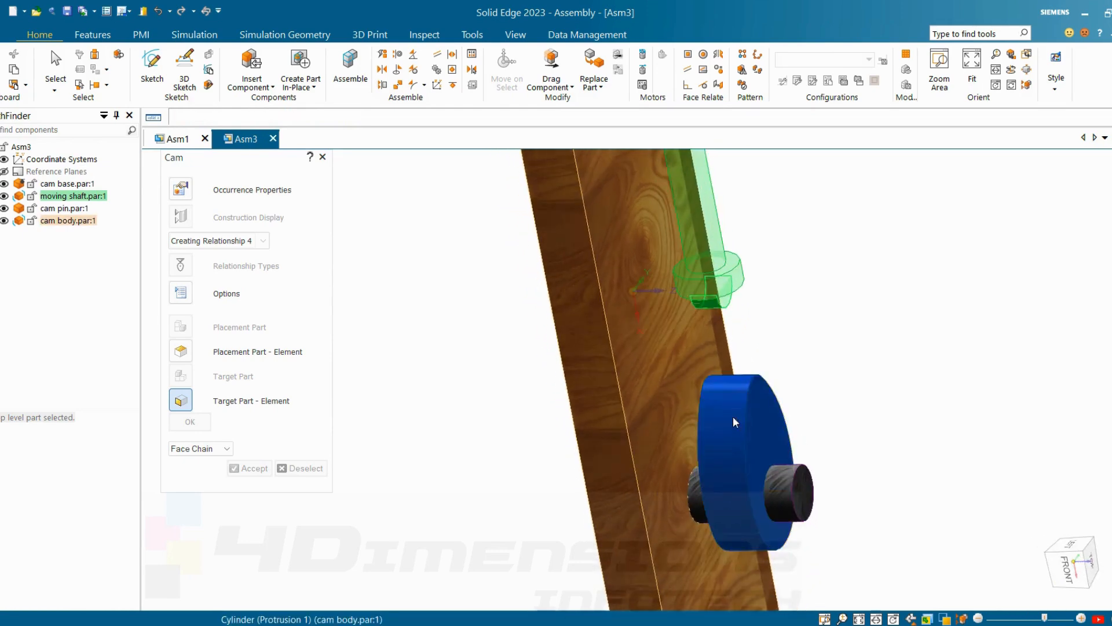
left_click(732, 416)
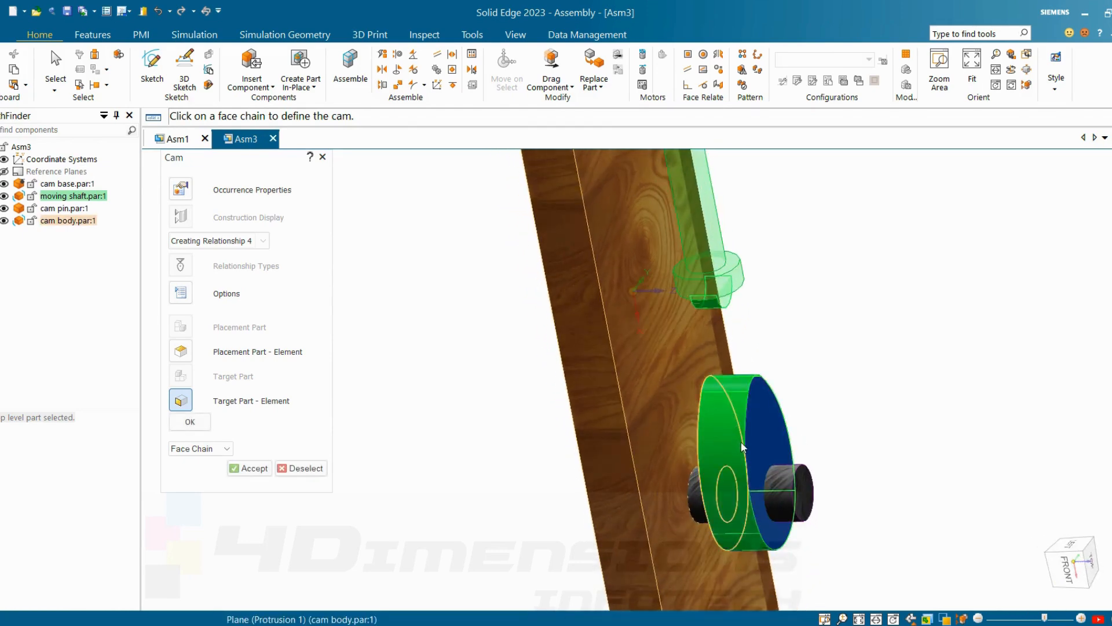
left_click(253, 468)
Step: Examine the contact between the moving shaft's rounded tip and the cam body's profile
scroll(456, 400, "down", 3)
middle_click_drag(464, 412, 390, 390)
scroll(575, 398, "up", 2)
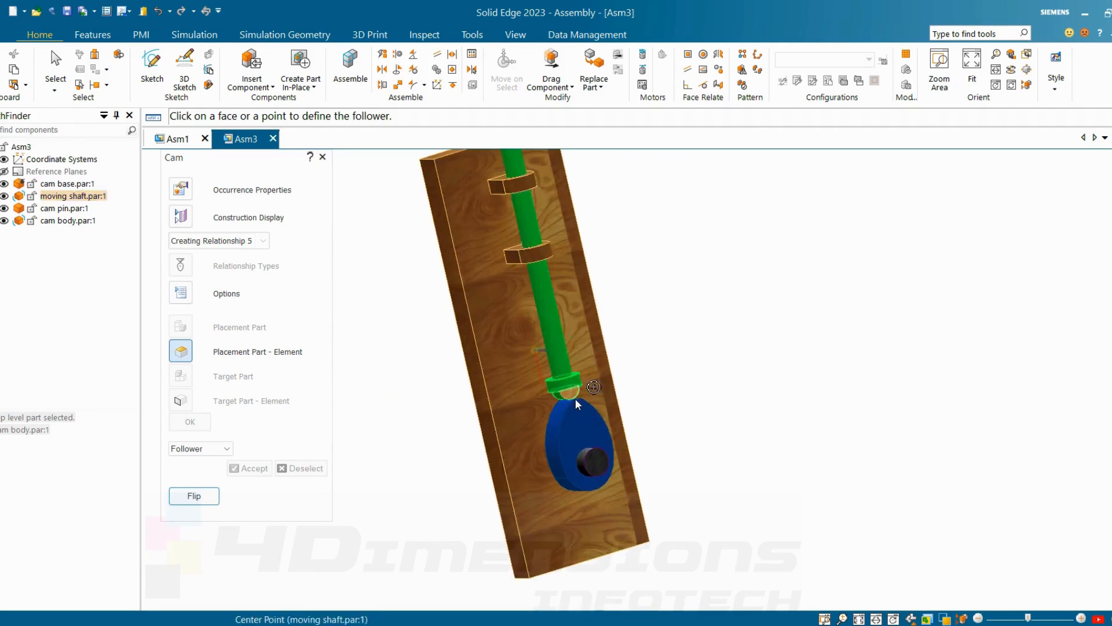
left_click(575, 399)
scroll(752, 368, "down", 2)
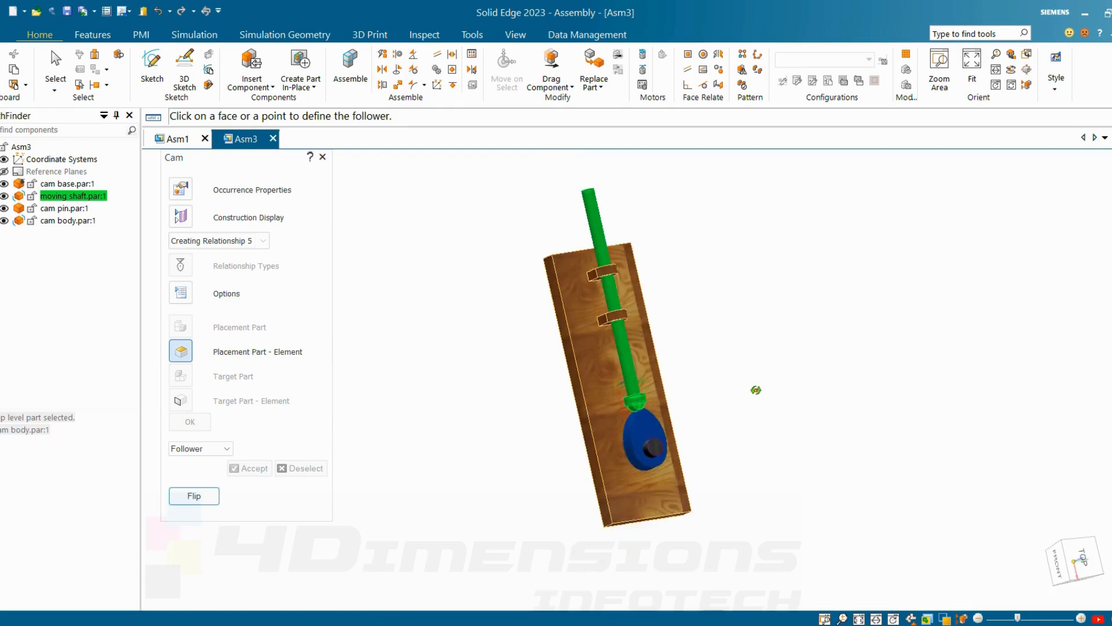
middle_click_drag(756, 390, 667, 339)
scroll(668, 442, "up", 2)
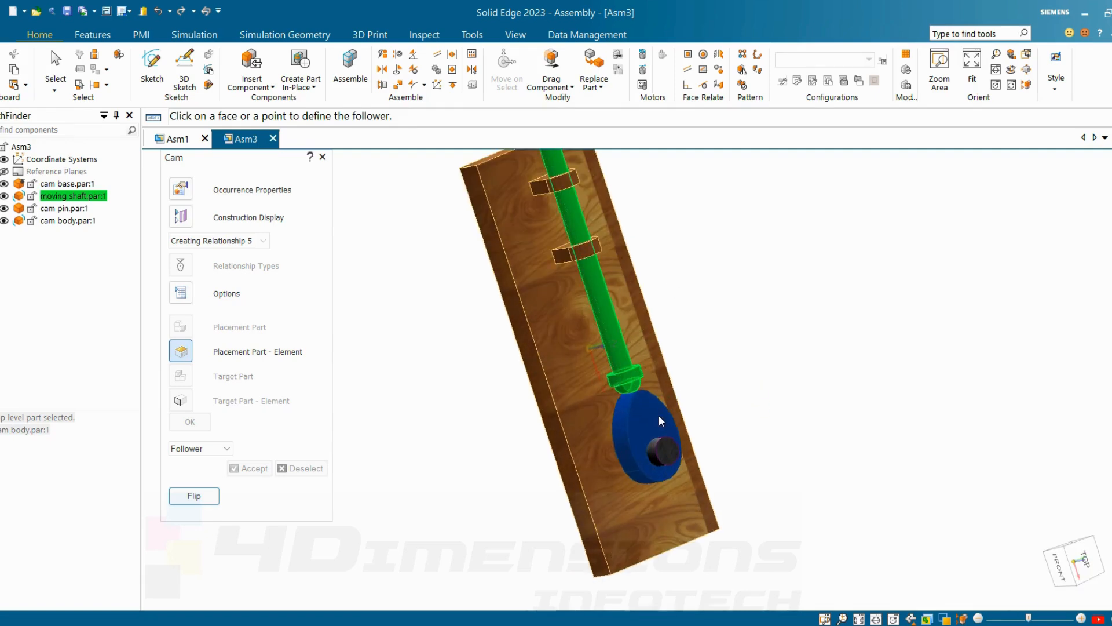
key("Escape")
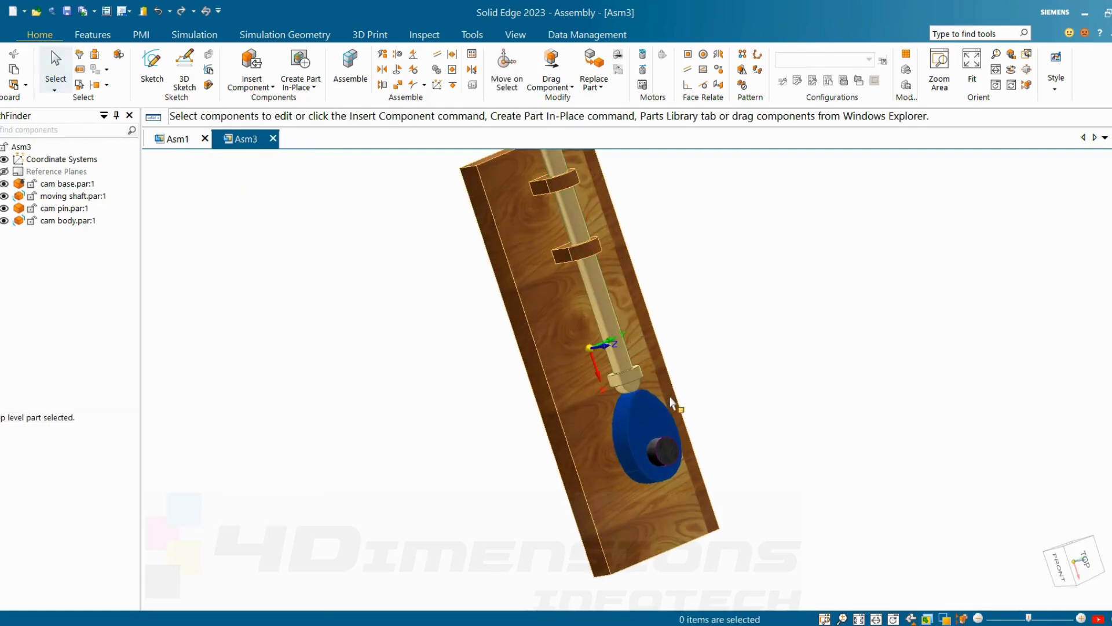
Step: Rotate the cam body about the cam pin's axis with Drag Component to test the moving shaft's motion
left_click(649, 413)
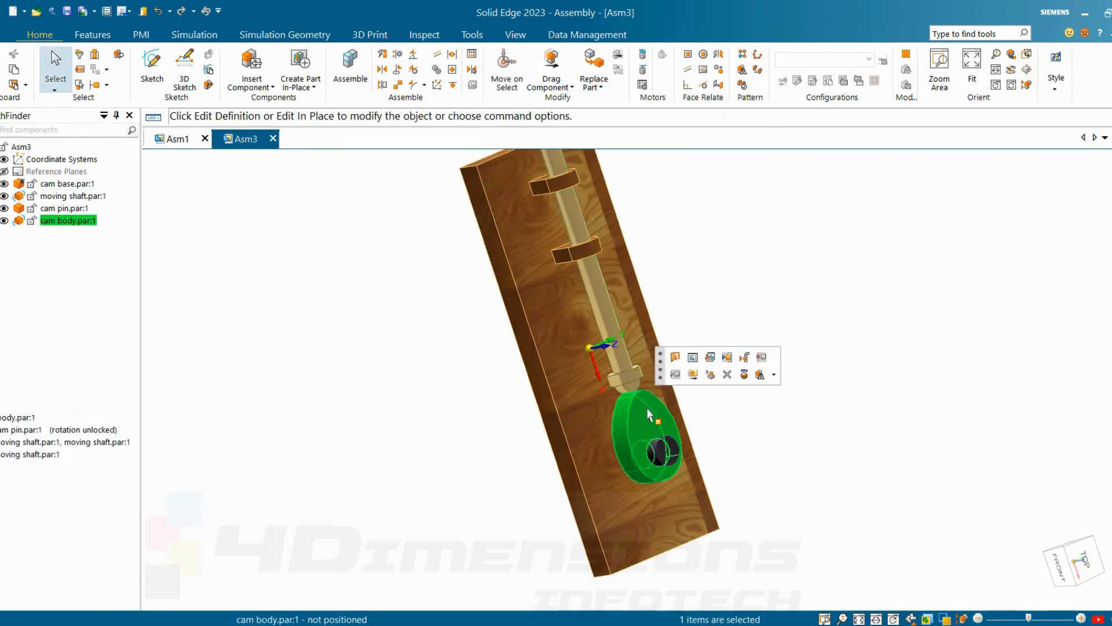
left_click(694, 376)
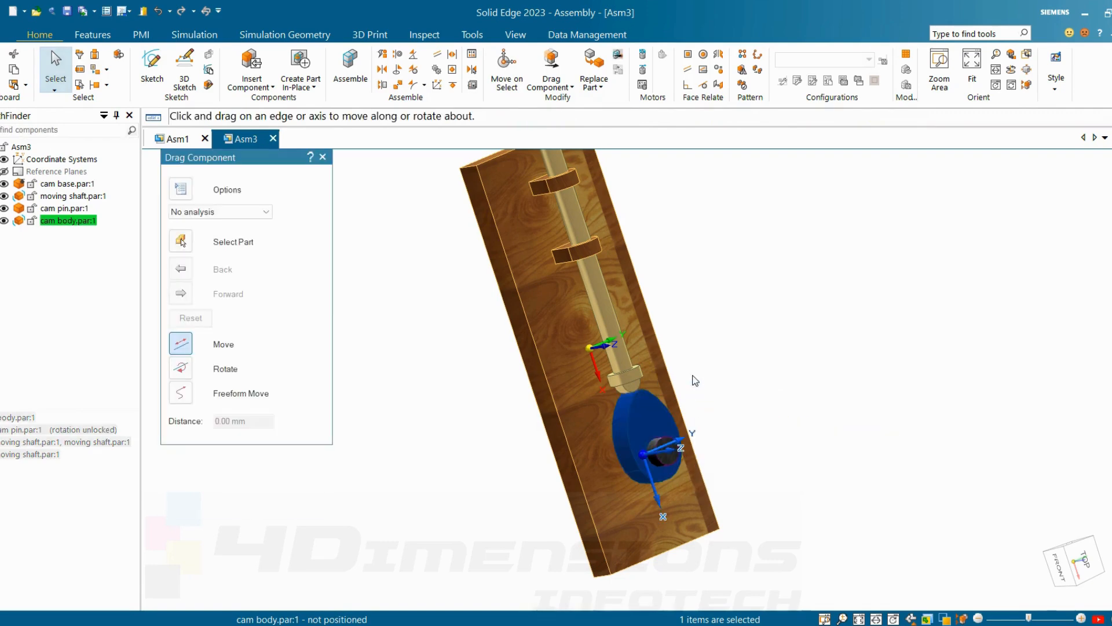
left_click(179, 370)
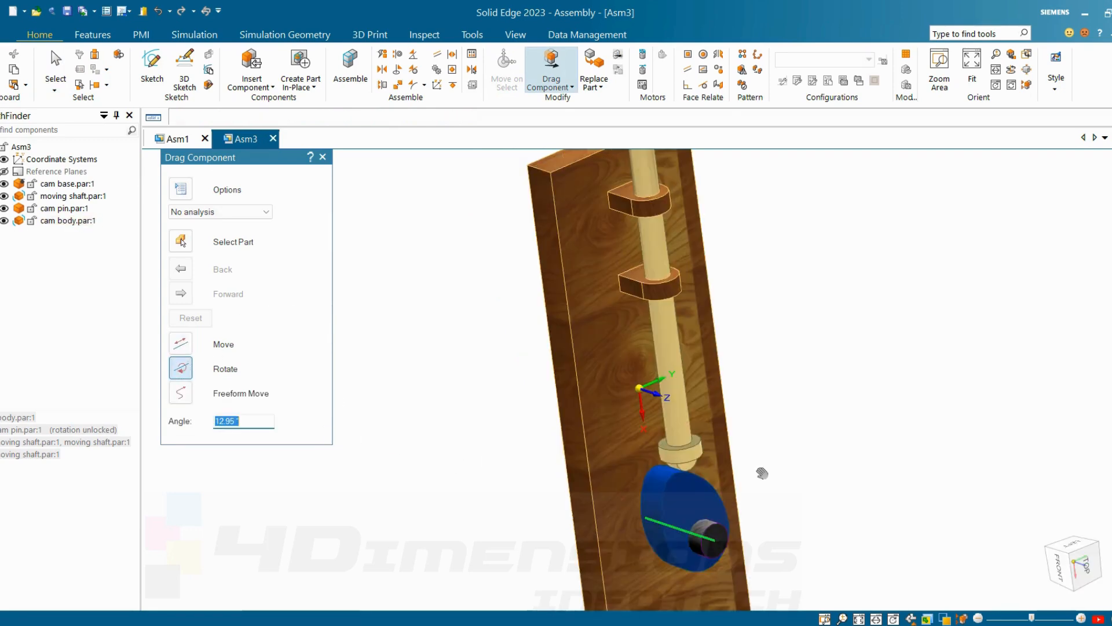
left_click_drag(762, 473, 790, 514)
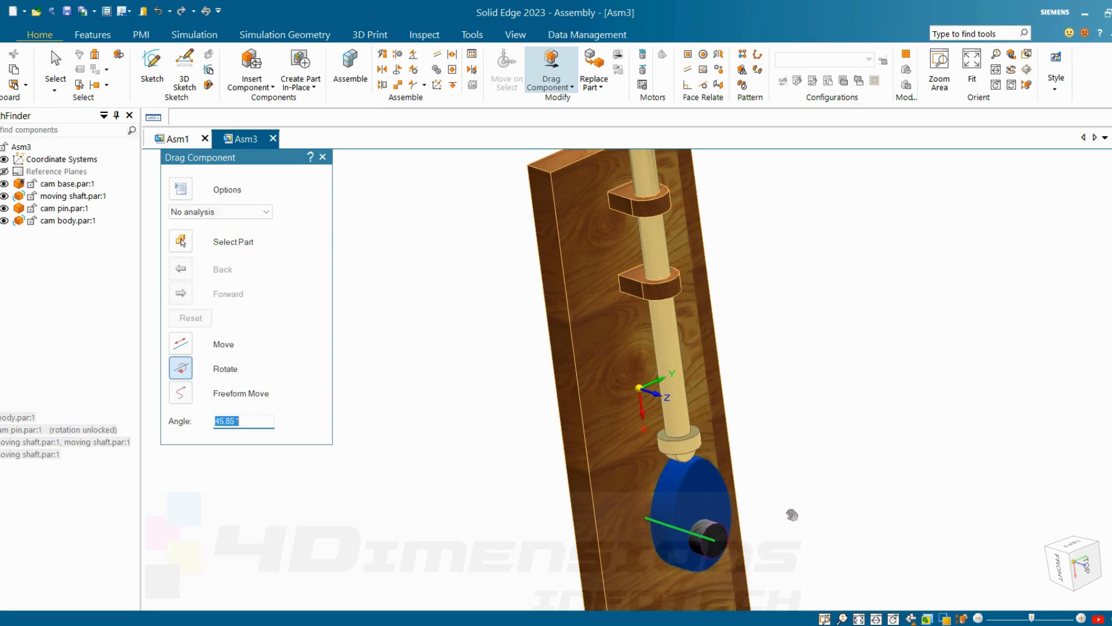
scroll(812, 512, "down", 3)
scroll(819, 529, "up", 3)
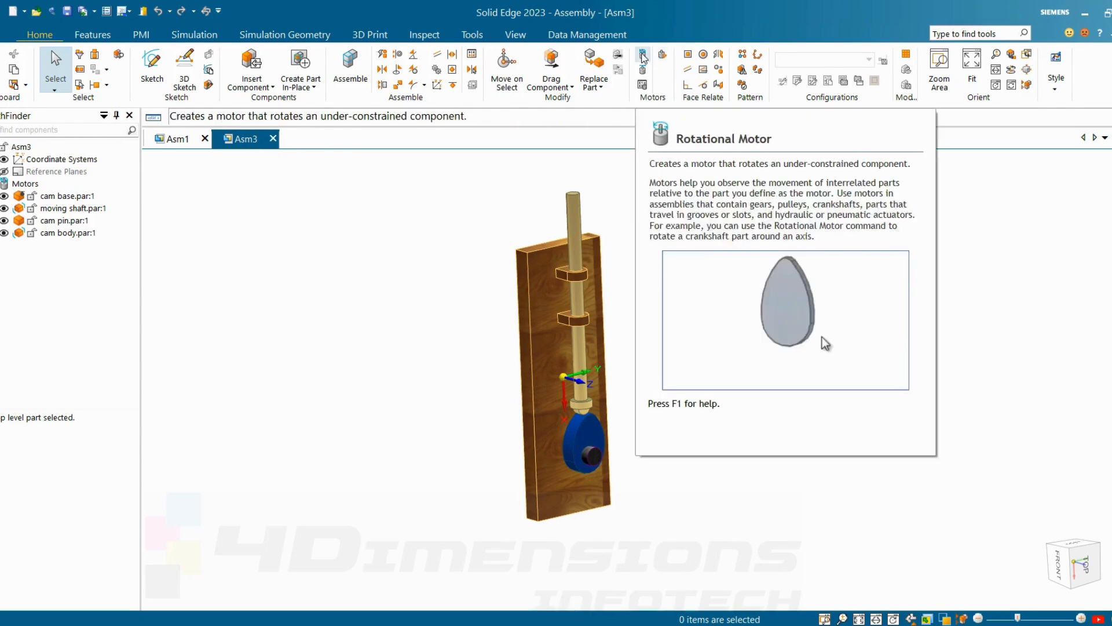
Step: Create a rotational motor for the cam body about its hole axis with a 900° limit and flipped direction
left_click(643, 57)
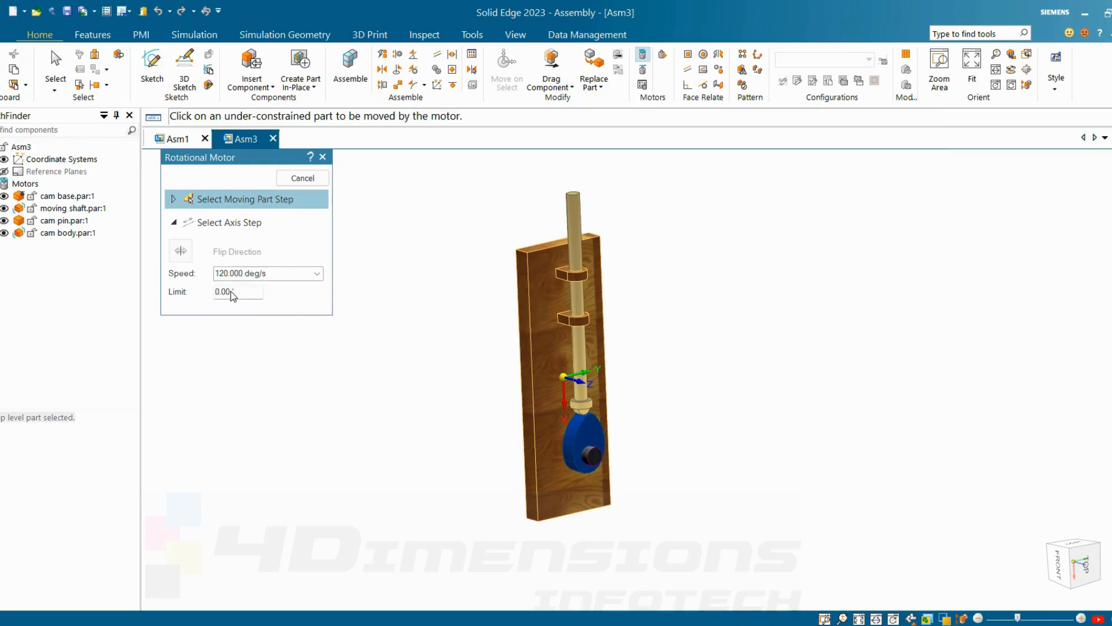
left_click(590, 440)
scroll(582, 444, "up", 3)
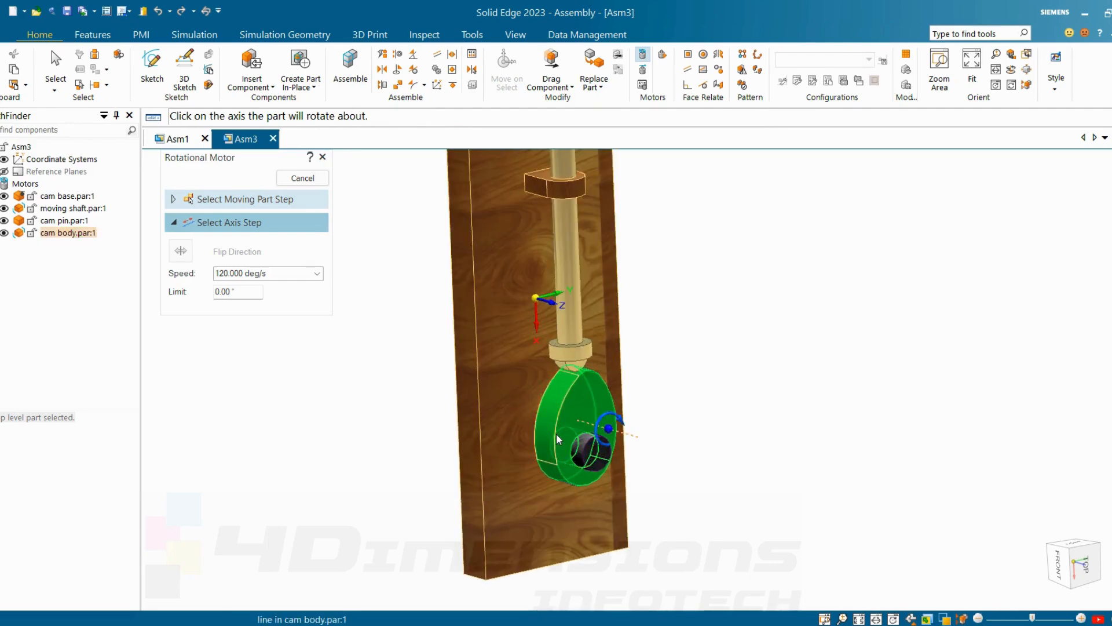
left_click(571, 449)
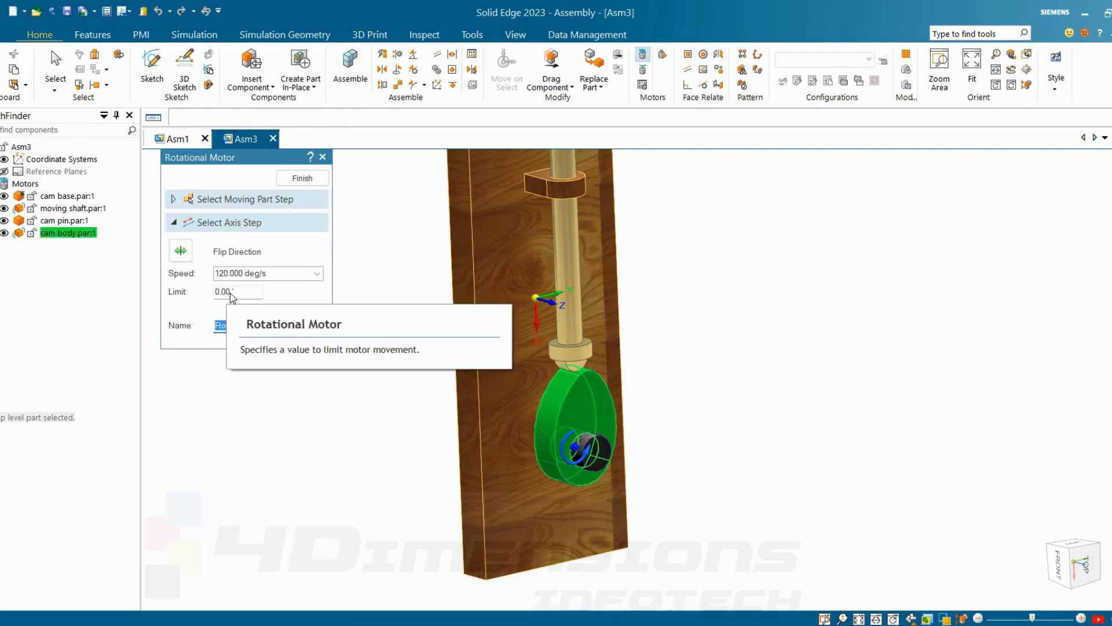
left_click(231, 292)
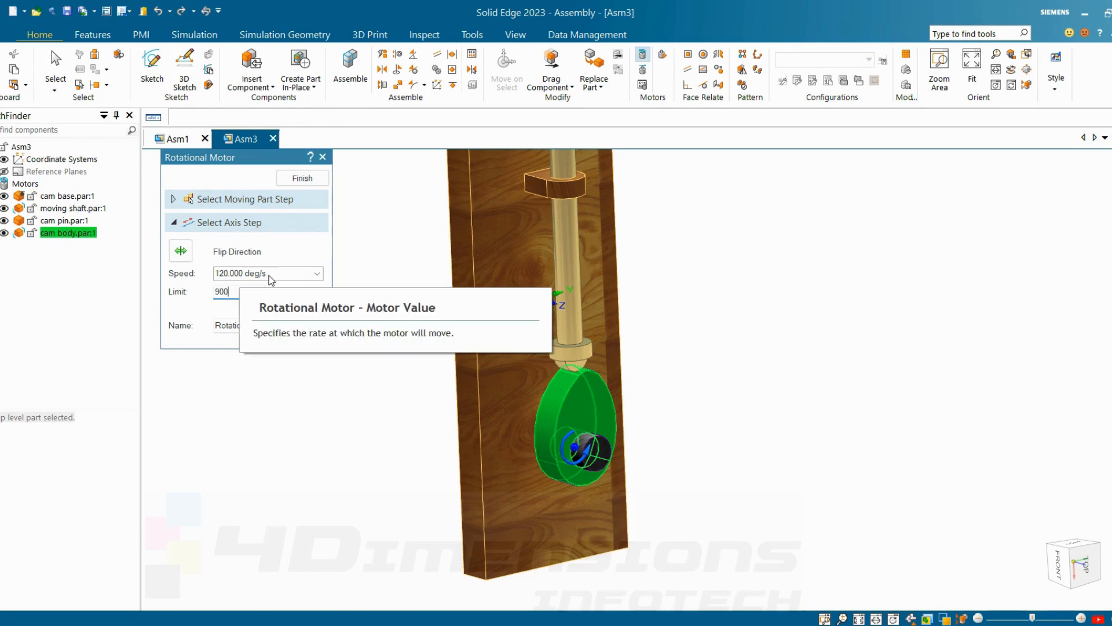
left_click(180, 252)
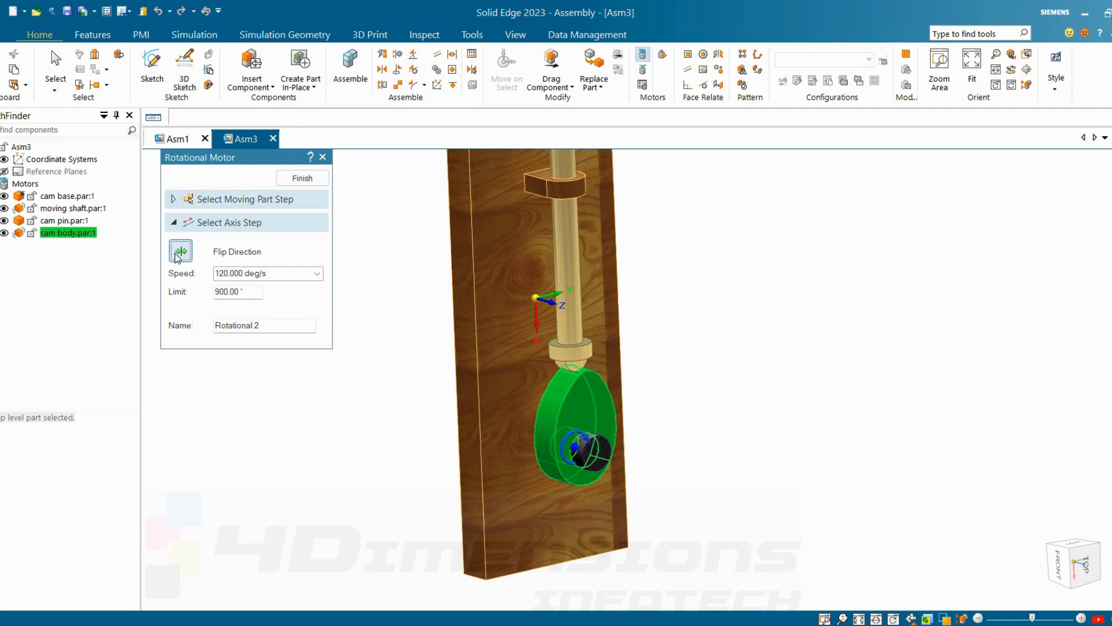
left_click(315, 179)
left_click(315, 179)
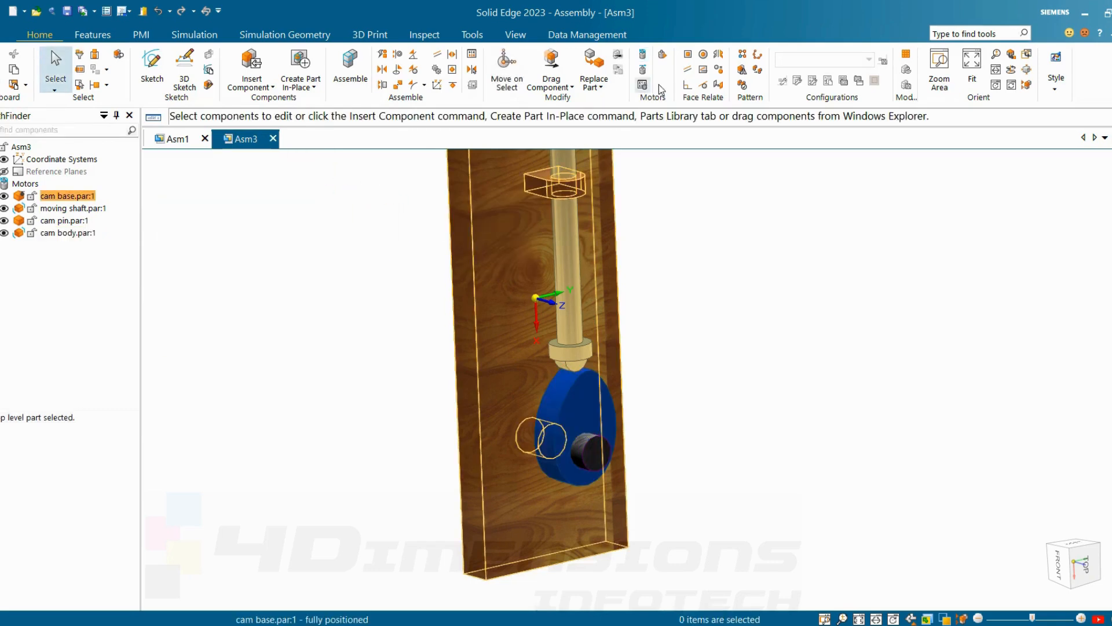
Step: Set up a motor simulation with no collision or physical analysis, keeping motors Rotational 1 and Rotational 2 in the animation
scroll(743, 352, "down", 2)
mouse_move(738, 418)
middle_mouse_down()
mouse_move(748, 435)
mouse_move(758, 425)
middle_mouse_up()
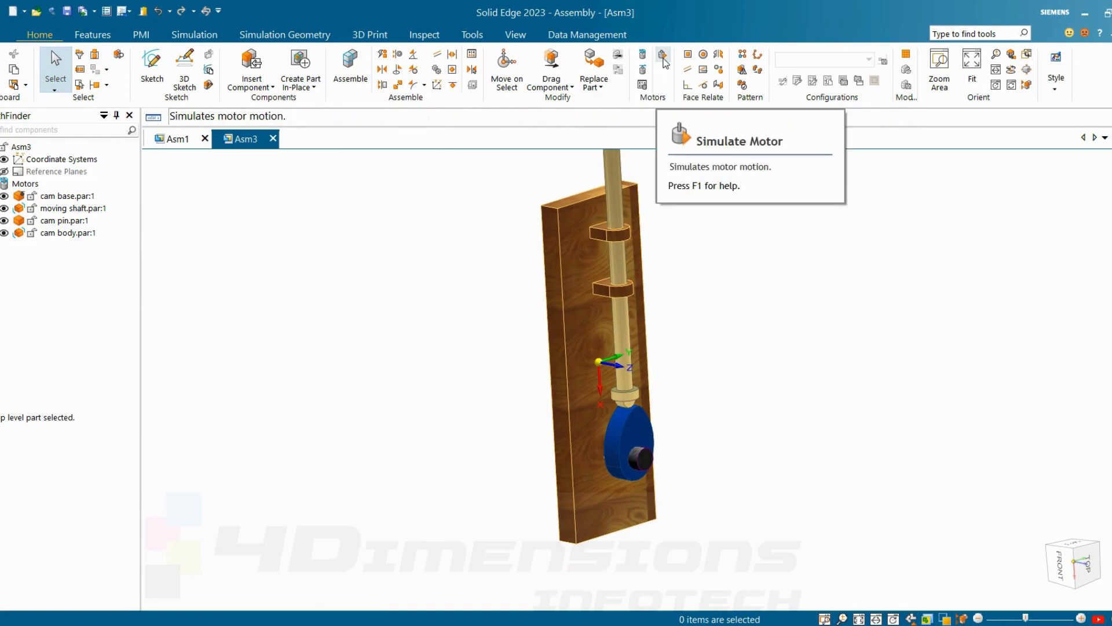
left_click(664, 60)
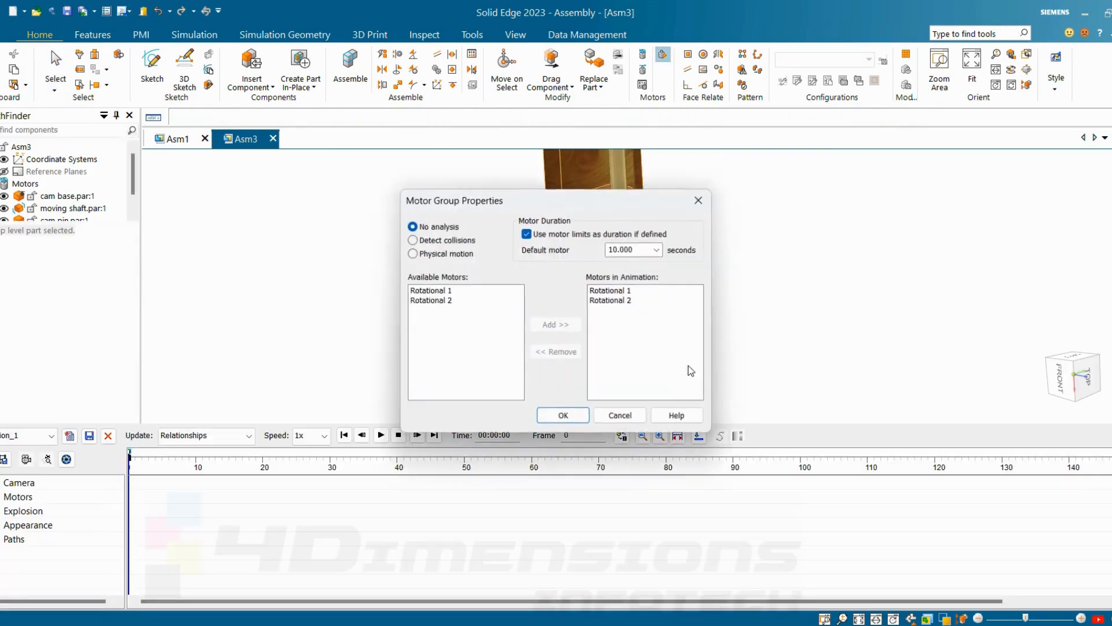
left_click(446, 301)
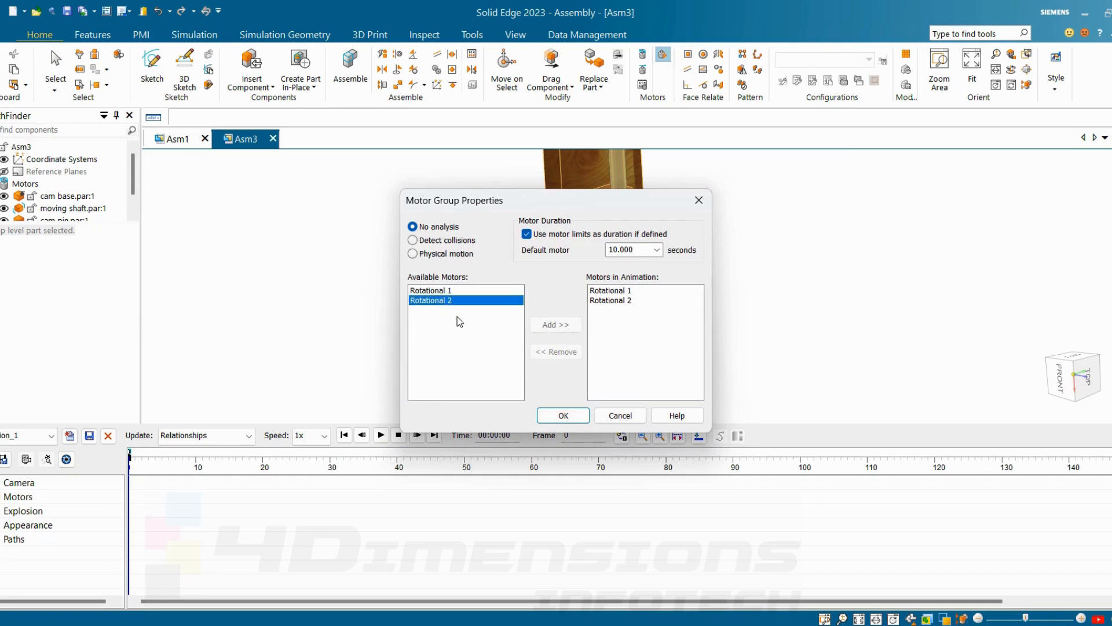
left_click(571, 415)
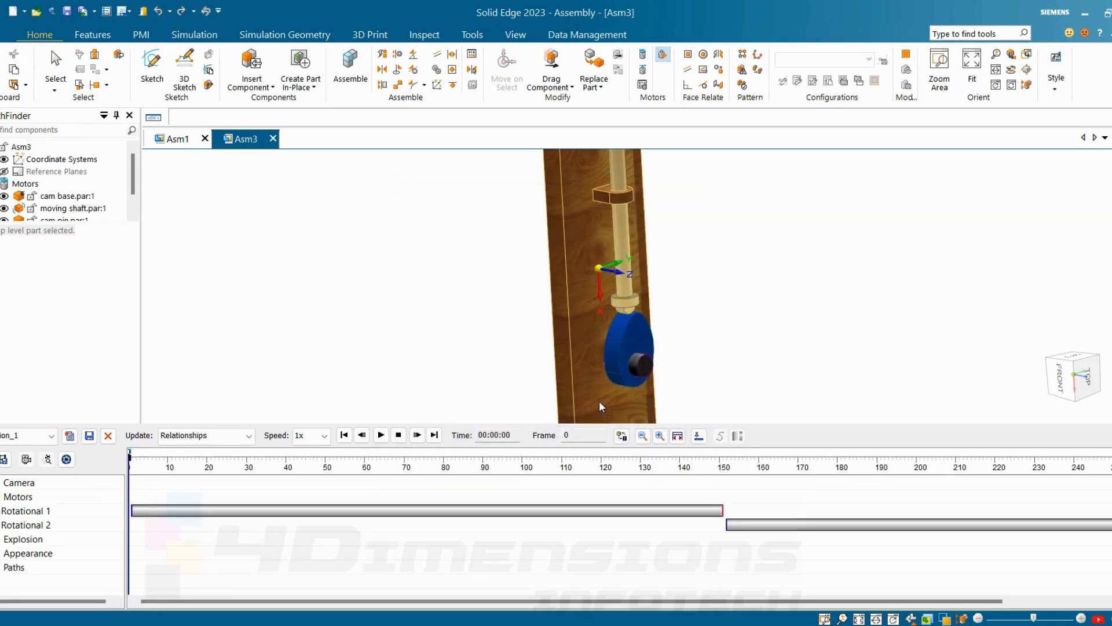
Step: Play the motor animation and examine the cam and moving shaft motion from different angles
left_click(381, 435)
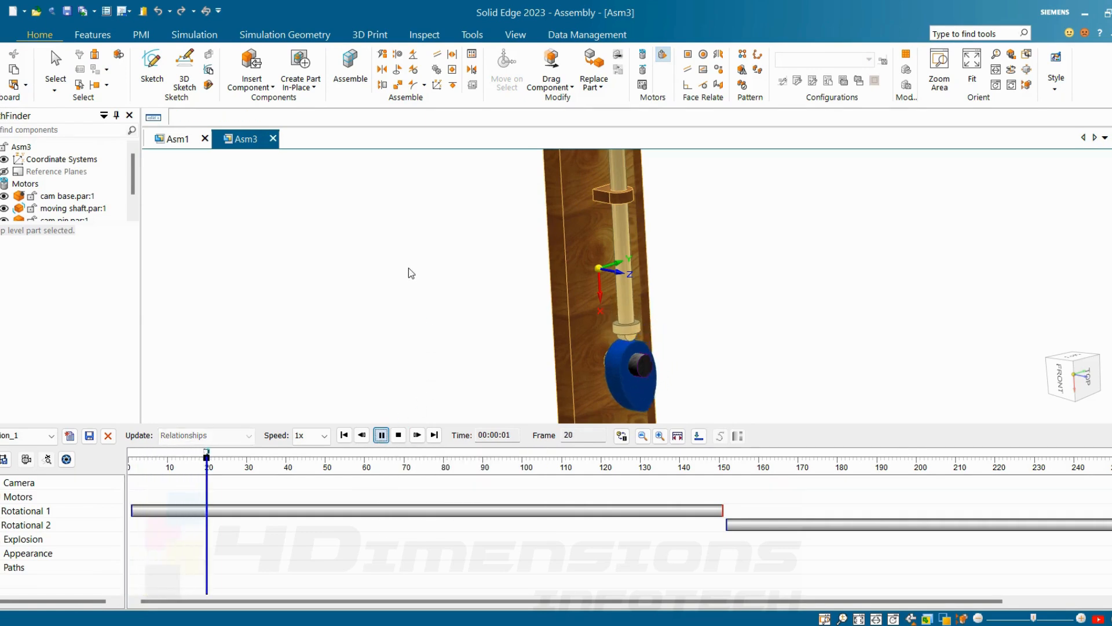
scroll(812, 271, "down", 5)
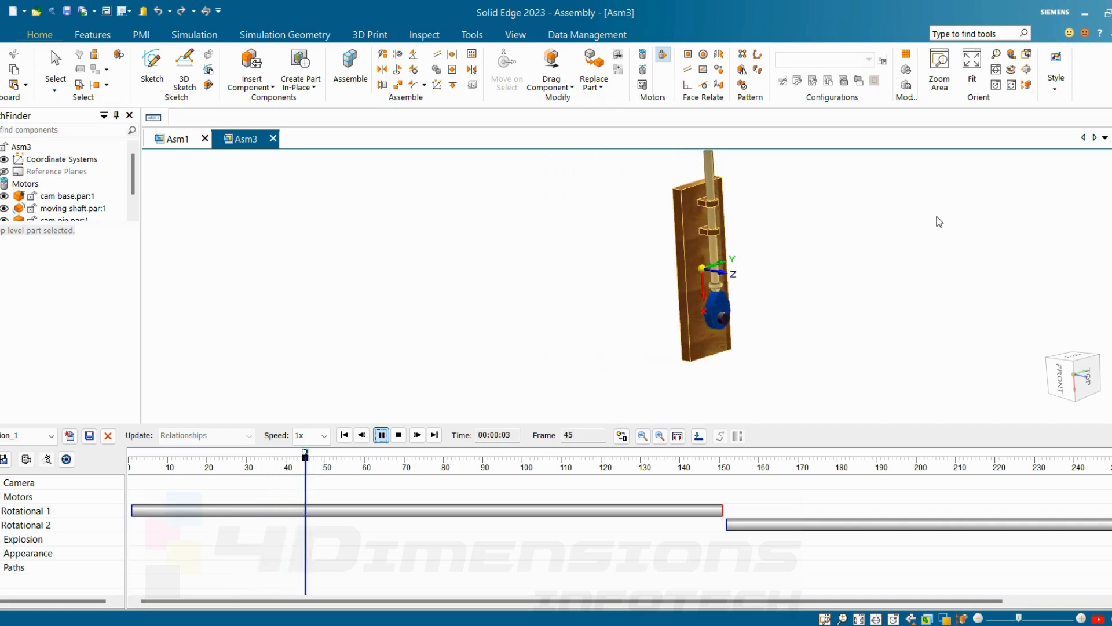
middle_click_drag(884, 248, 836, 259)
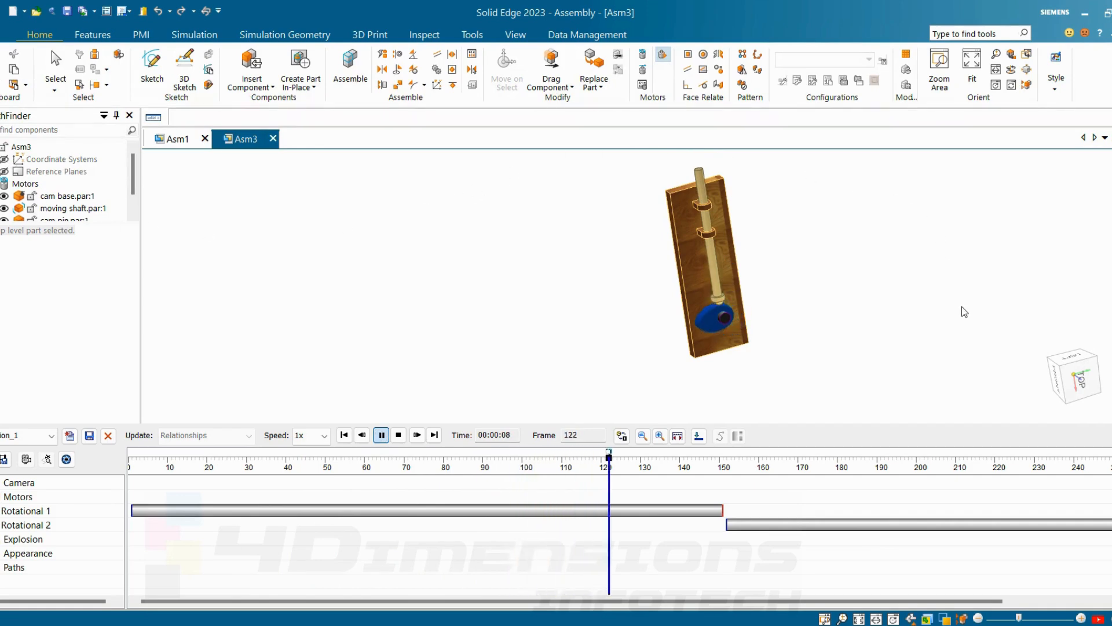
middle_click_drag(965, 312, 970, 271)
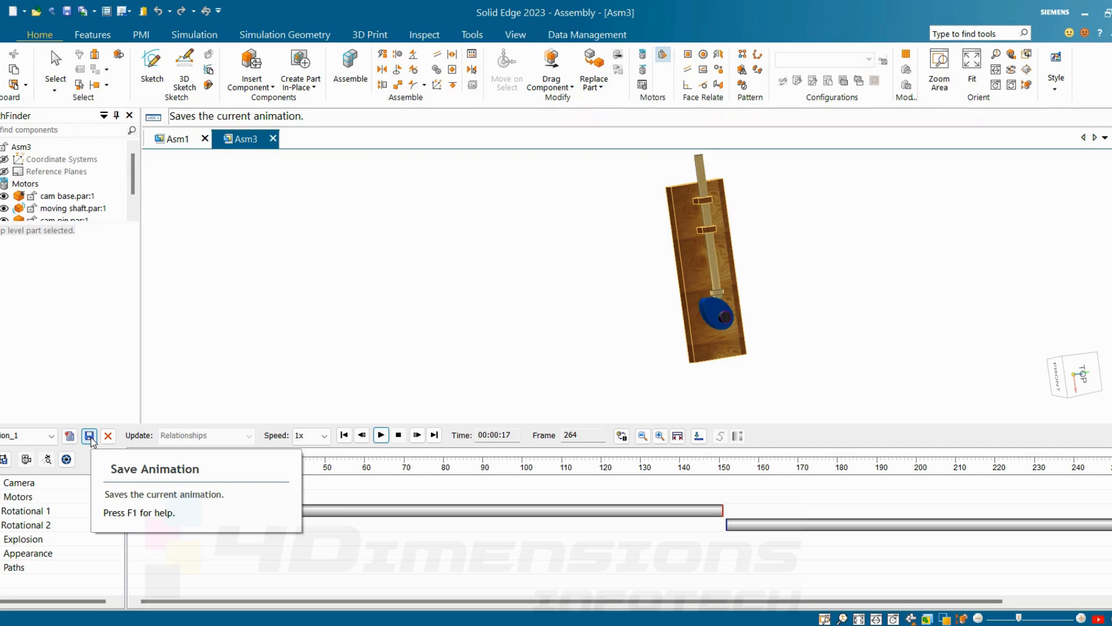
Step: Save the animation as a WMV movie named cam mot in the soliod dege folder
left_click(4, 460)
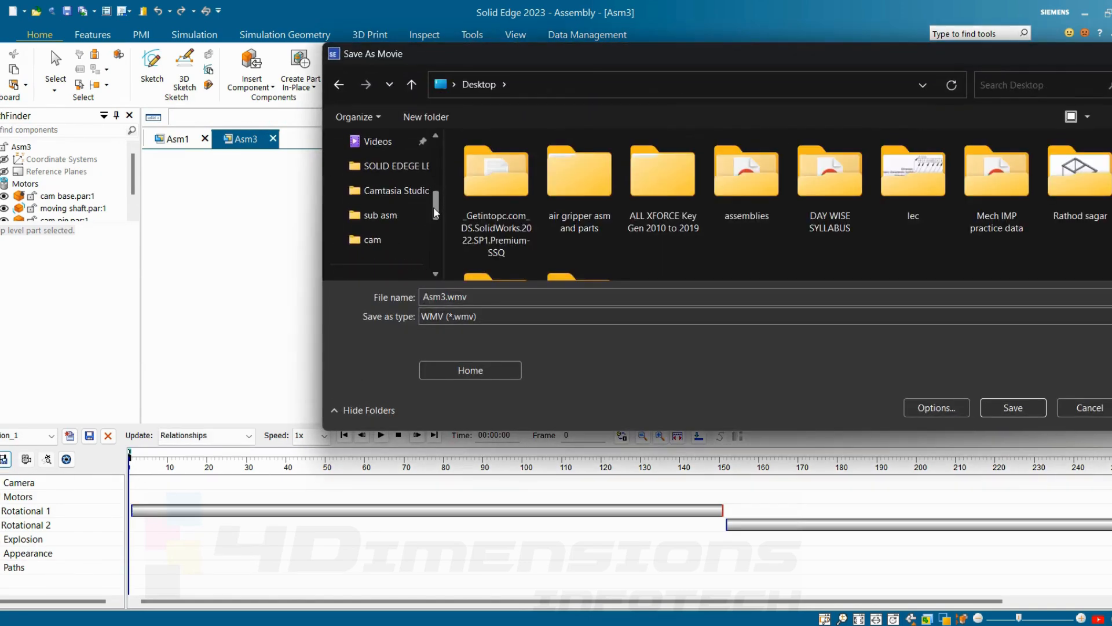
left_click_drag(434, 207, 432, 165)
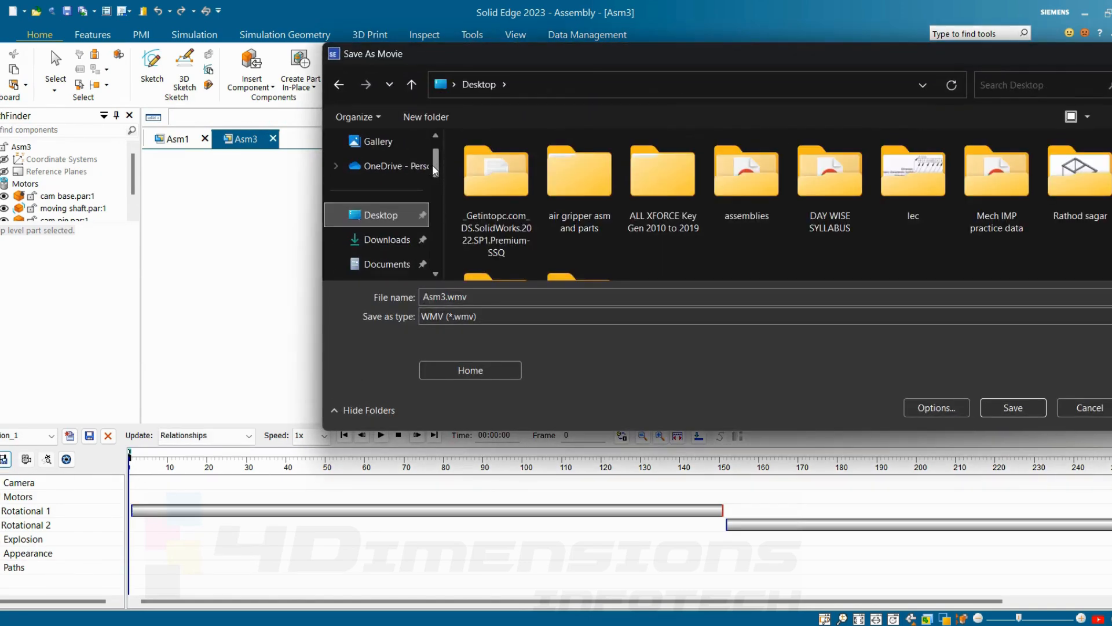
left_click(1066, 186)
double_click(1066, 186)
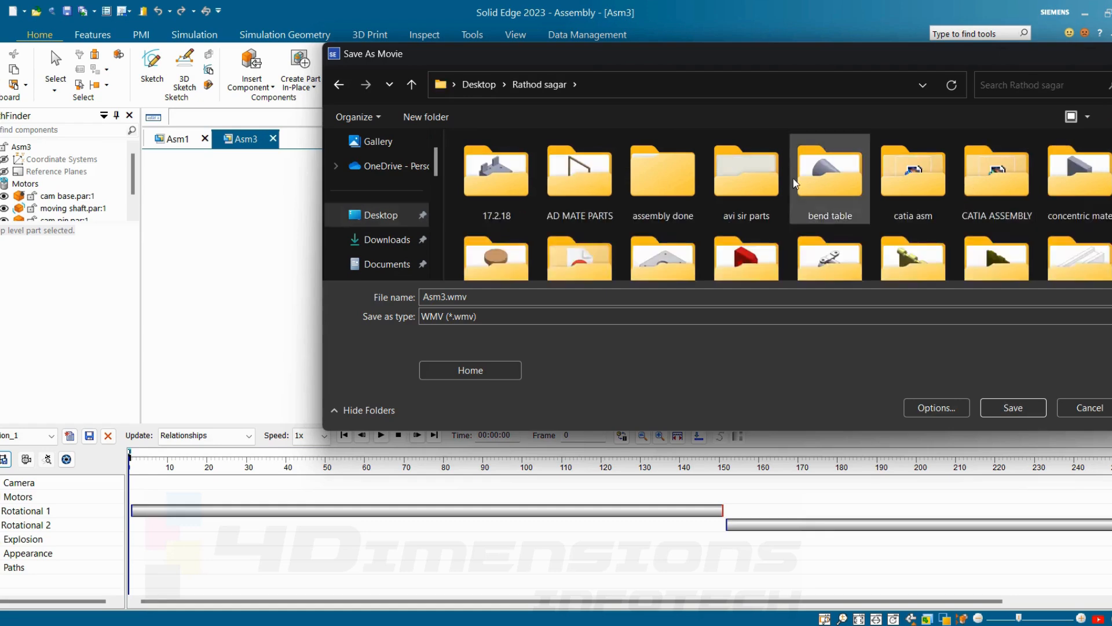
scroll(738, 176, "down", 5)
double_click(498, 249)
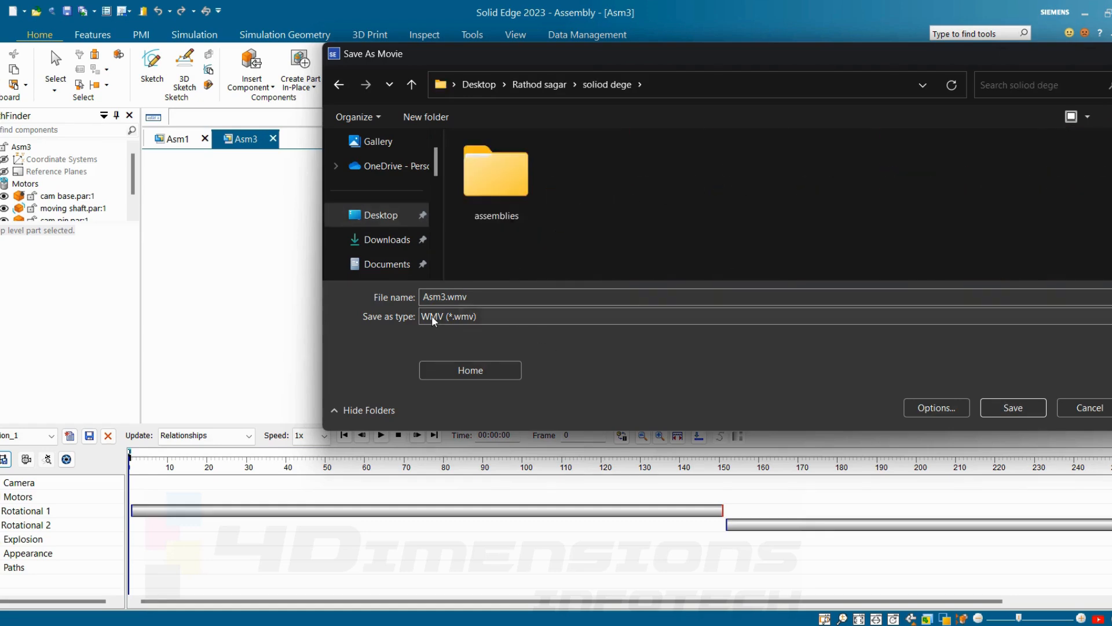
double_click(440, 297)
type("ca")
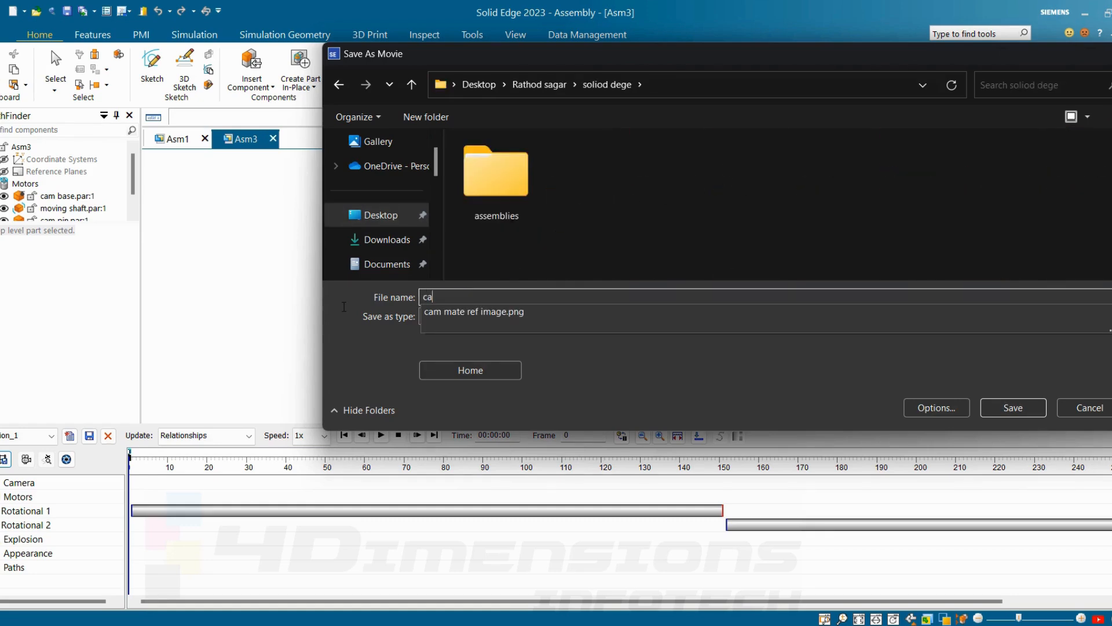
type("m motion")
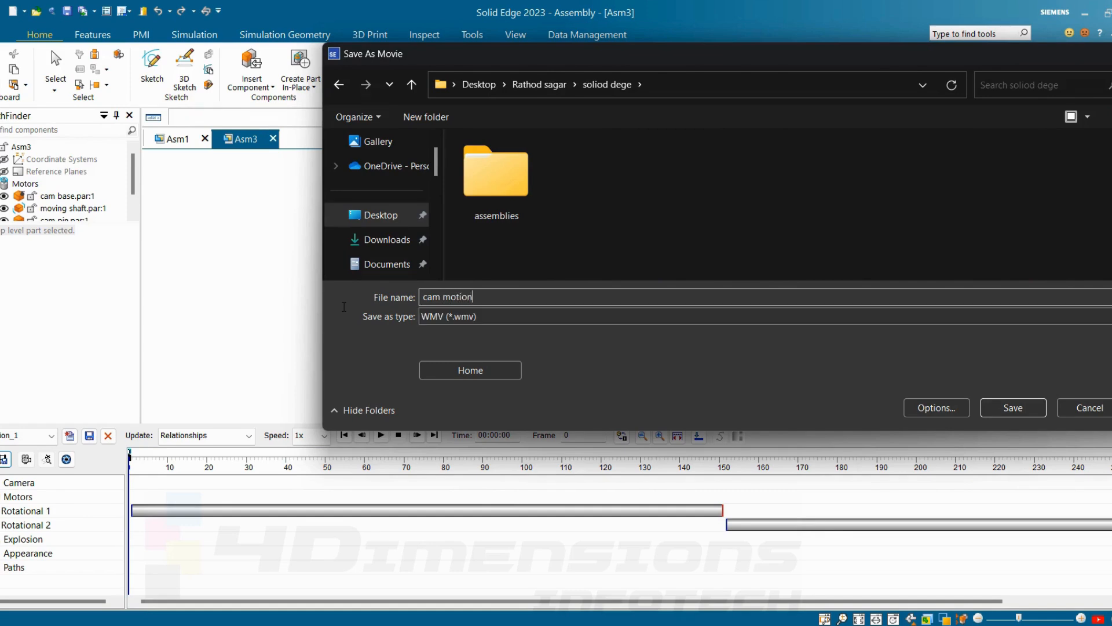
left_click(1009, 412)
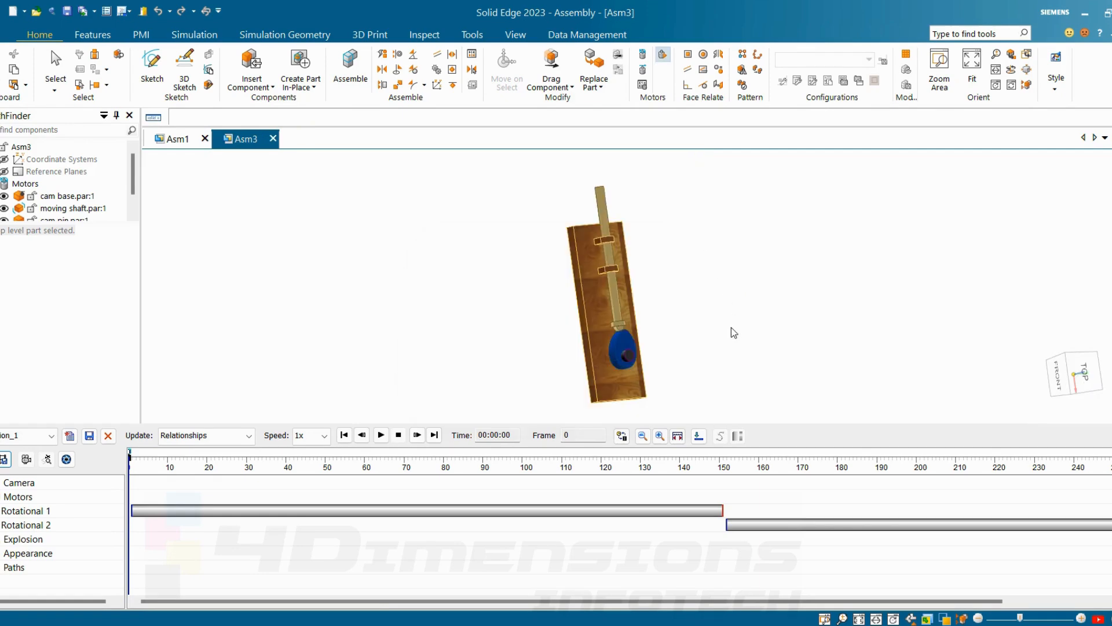
Step: Close the Animation Editor without saving changes to the current animation
mouse_move(731, 328)
middle_mouse_down()
mouse_move(733, 303)
mouse_move(729, 329)
middle_mouse_up()
key("Escape")
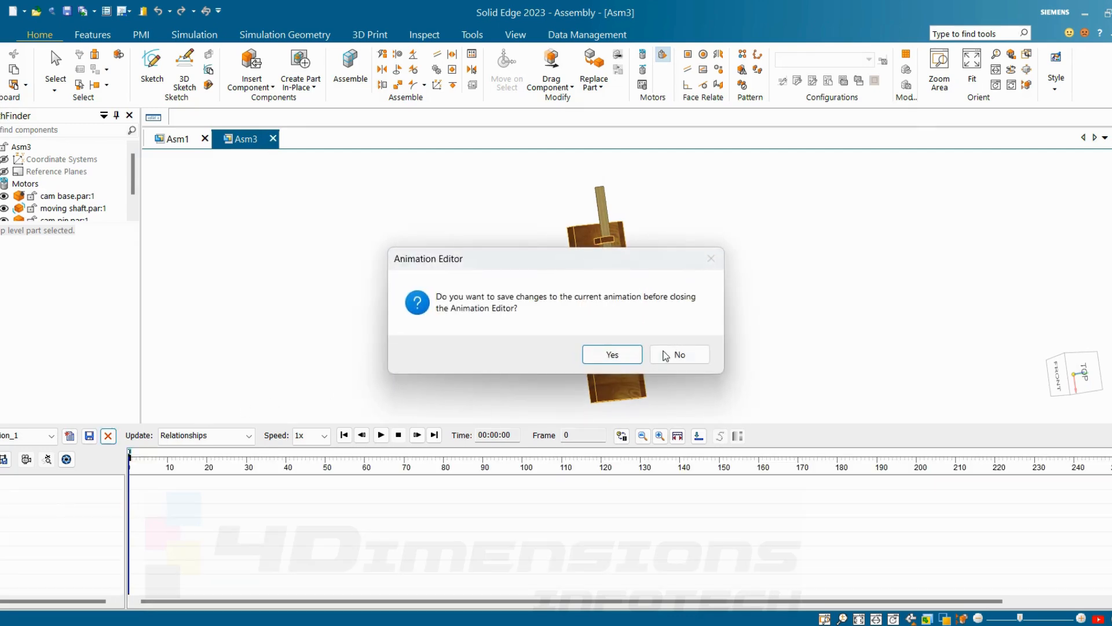
left_click(665, 355)
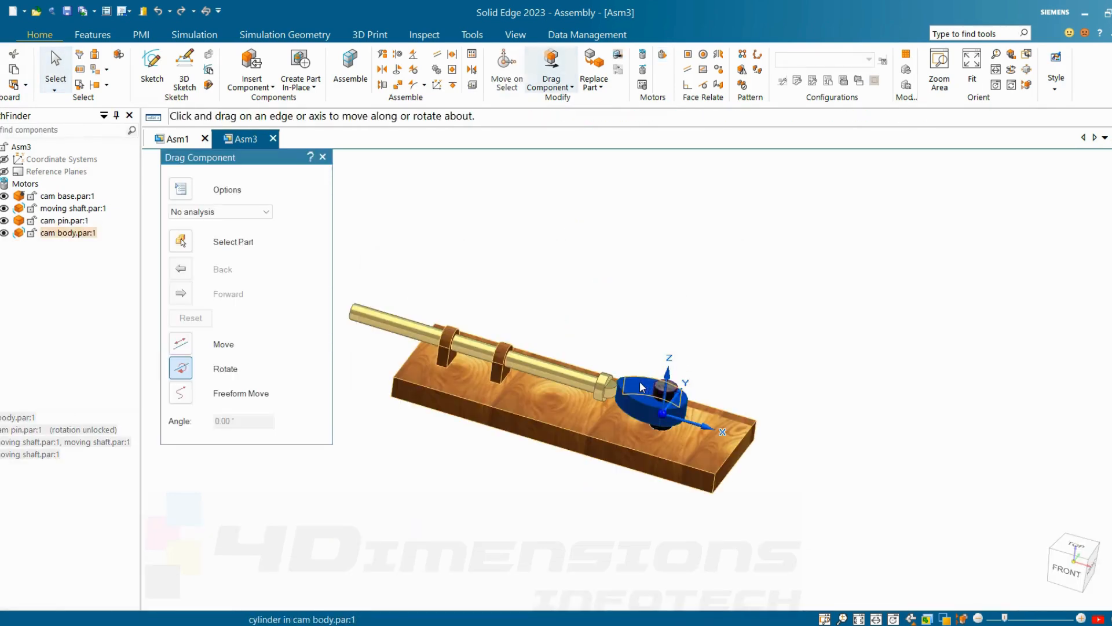
Step: Replace the cam pin with a copy saved as cam pin 2.par in the cam folder
left_click_drag(642, 385, 595, 408)
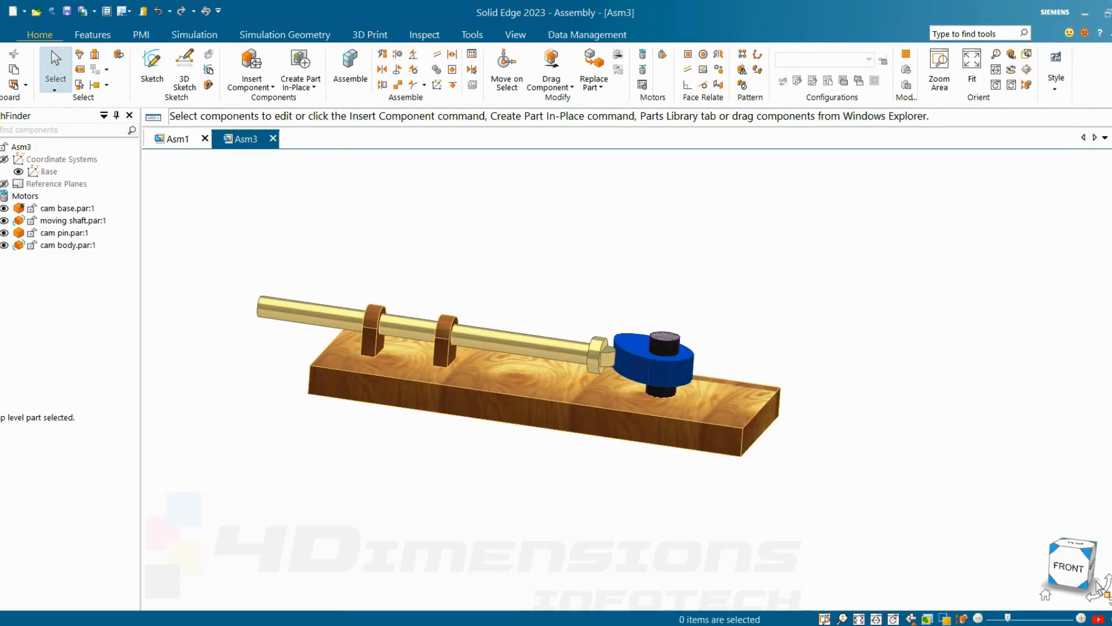
middle_click_drag(1012, 489, 985, 455)
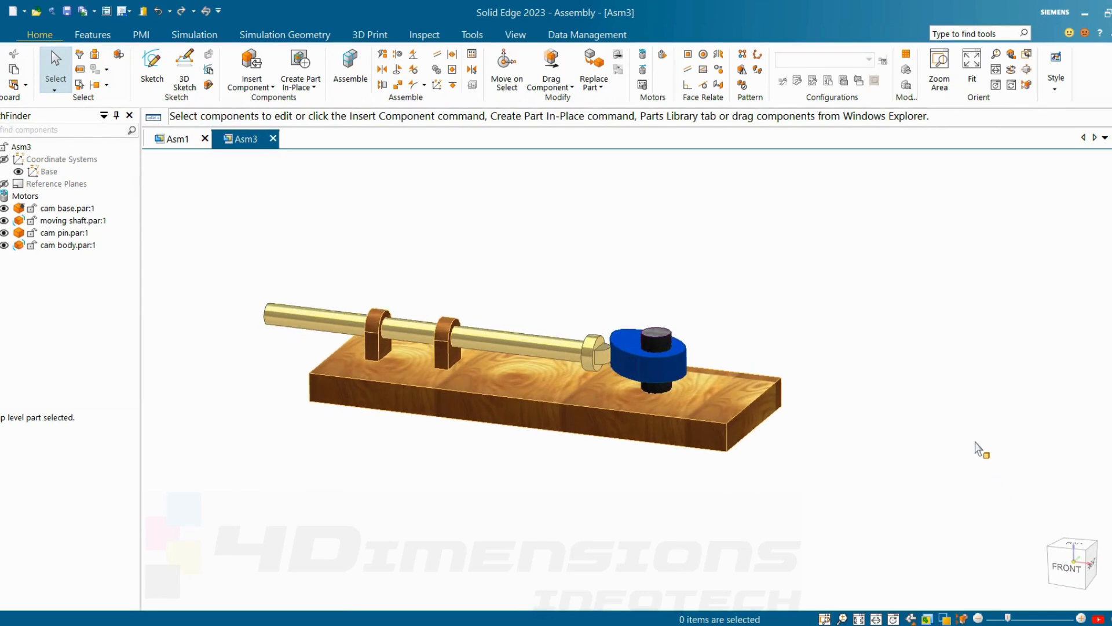
left_click(597, 87)
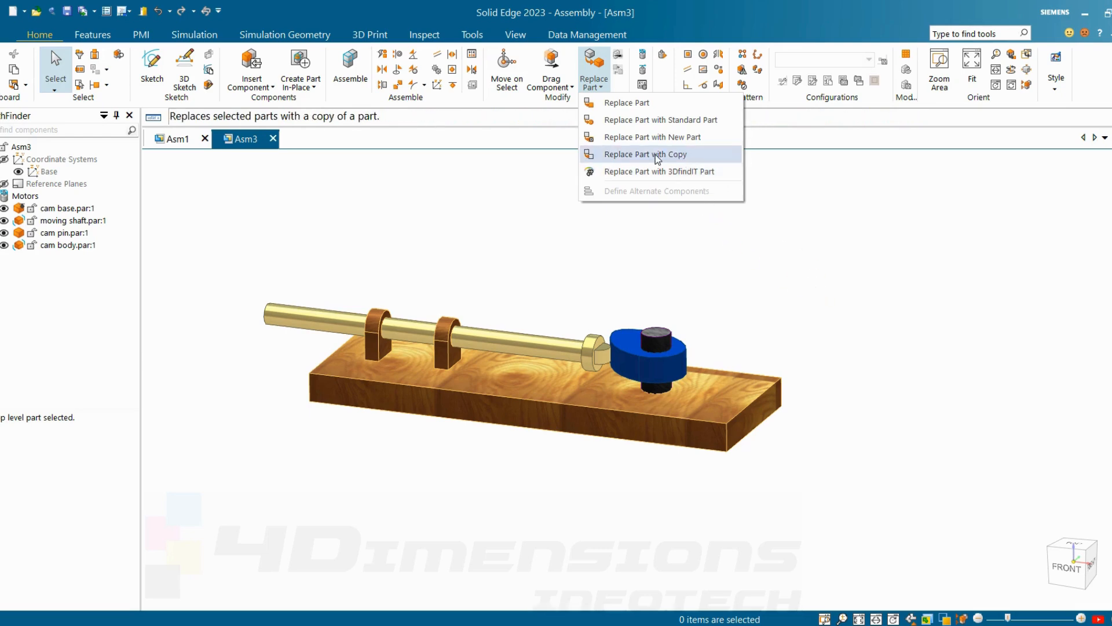
left_click(657, 155)
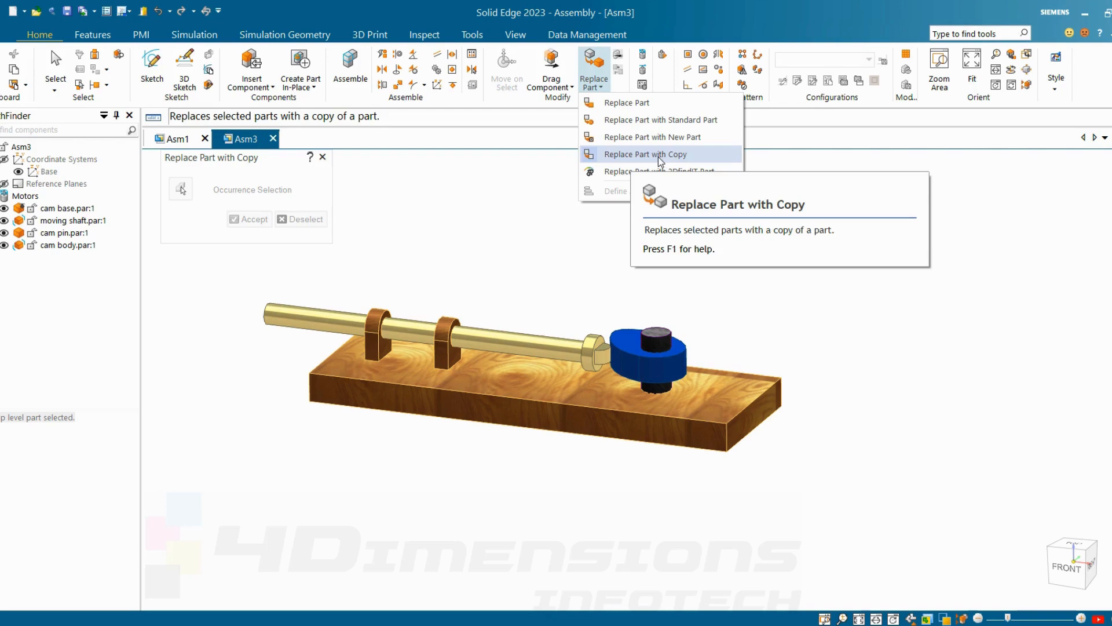
left_click(658, 155)
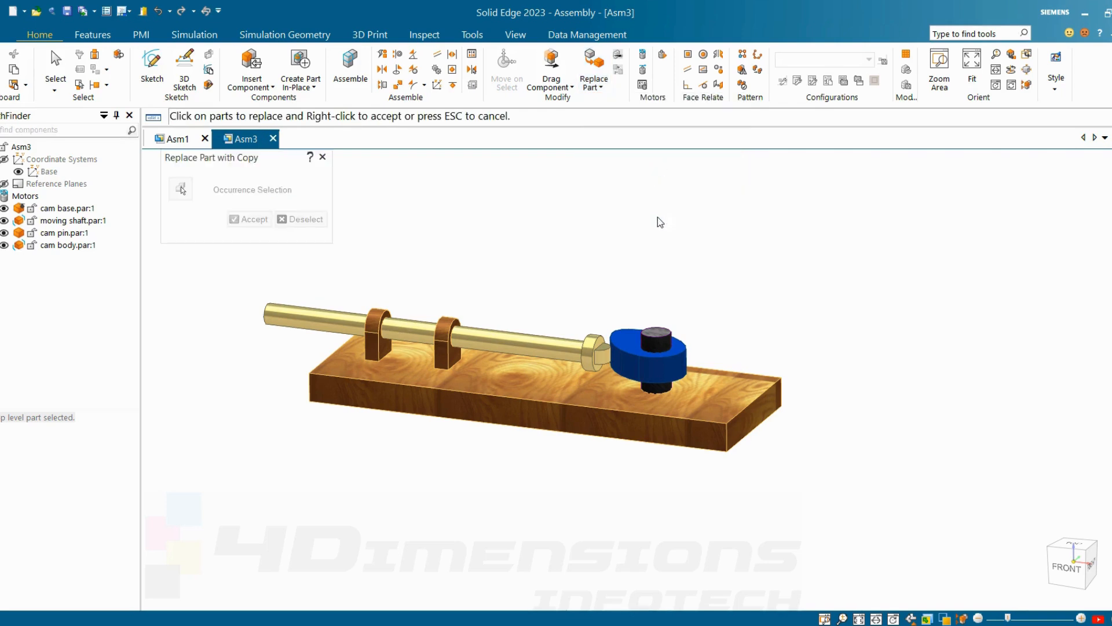
left_click(663, 340)
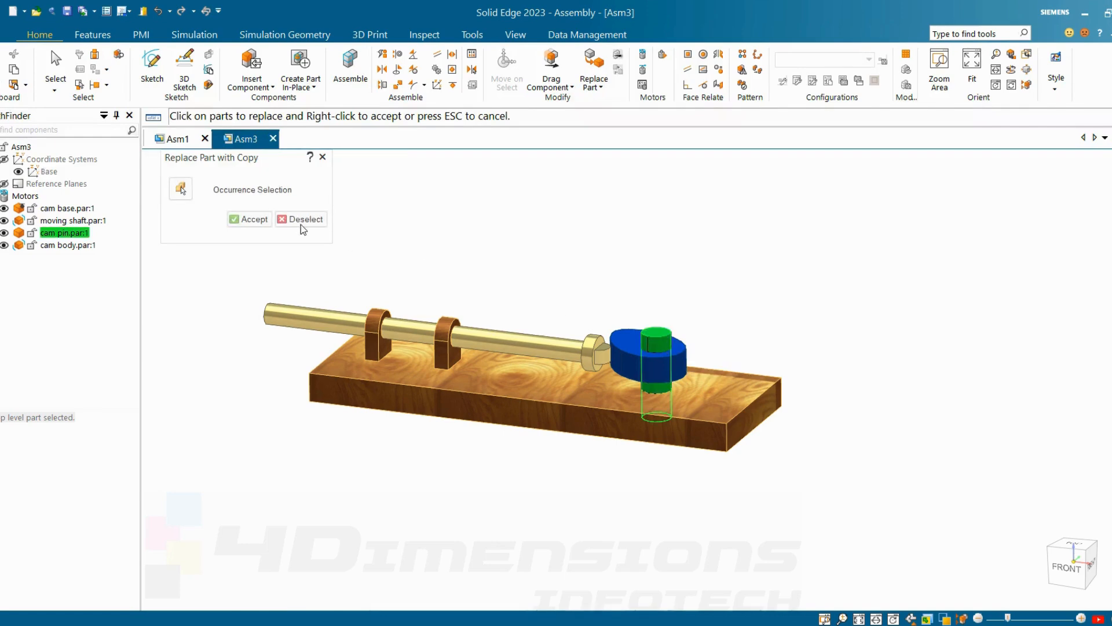
left_click(249, 219)
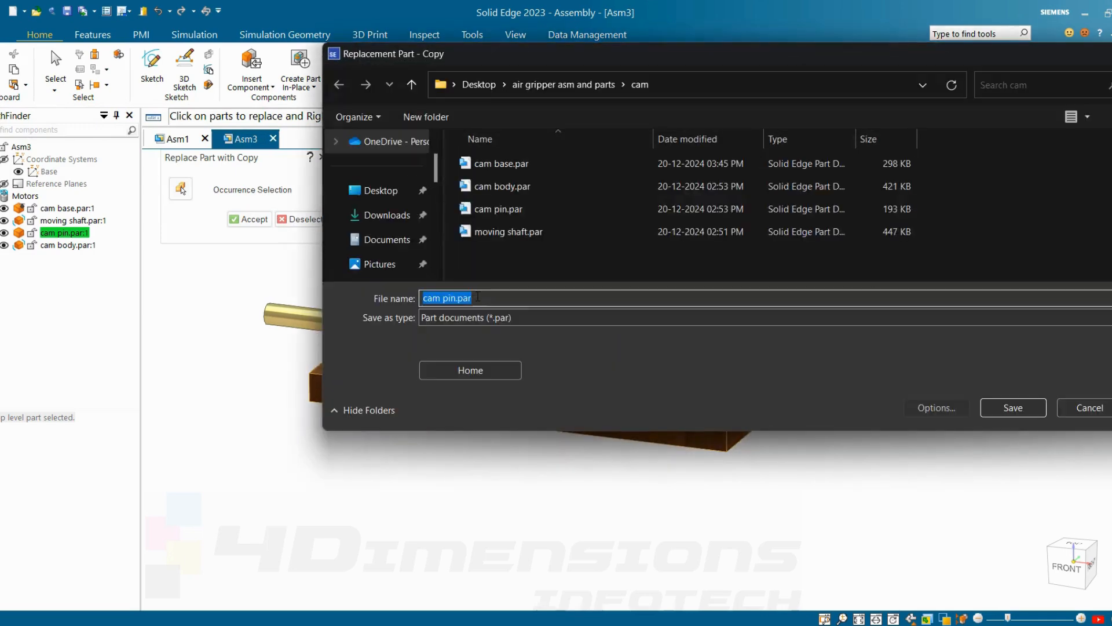
left_click(456, 298)
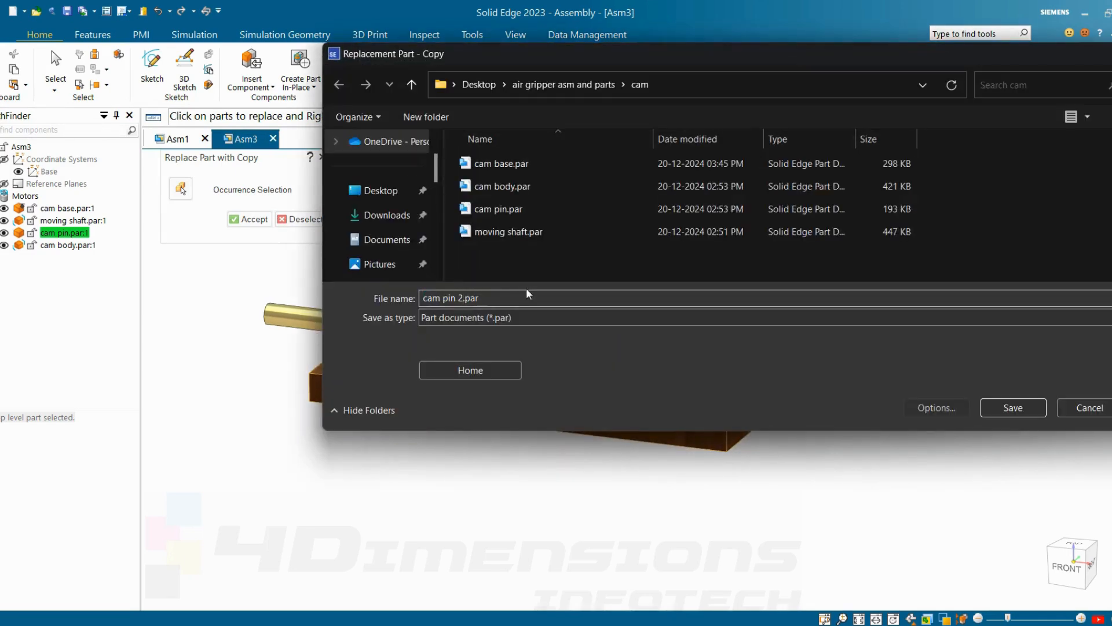
left_click(1013, 408)
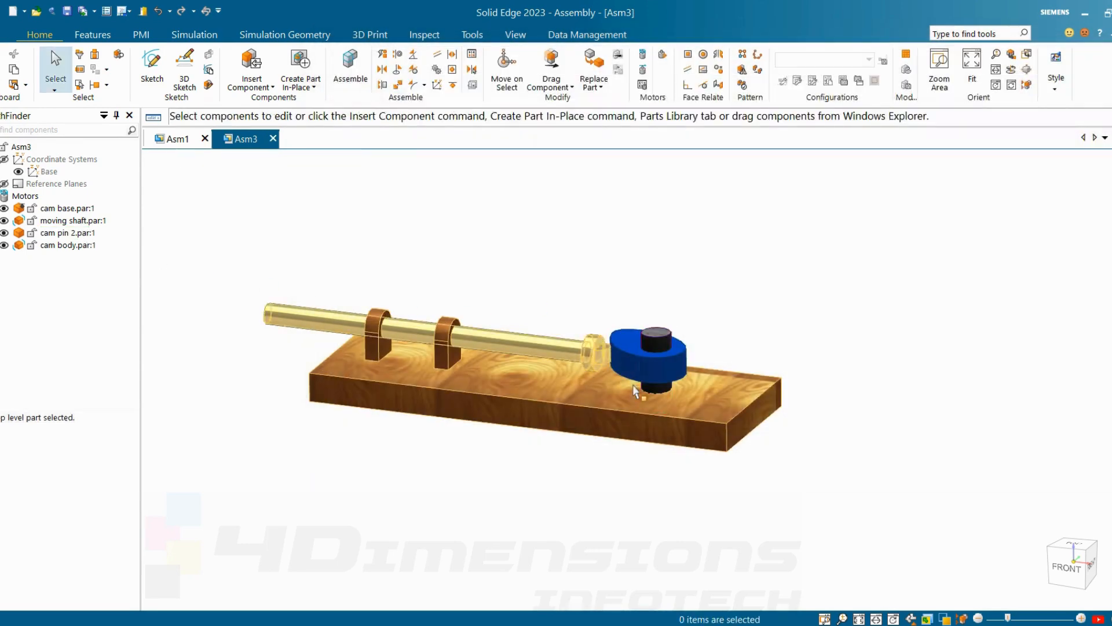
Step: Open cam pin 2 for in-place editing, saving the assembly as cam asm1 in the cam folder
scroll(639, 338, "up", 3)
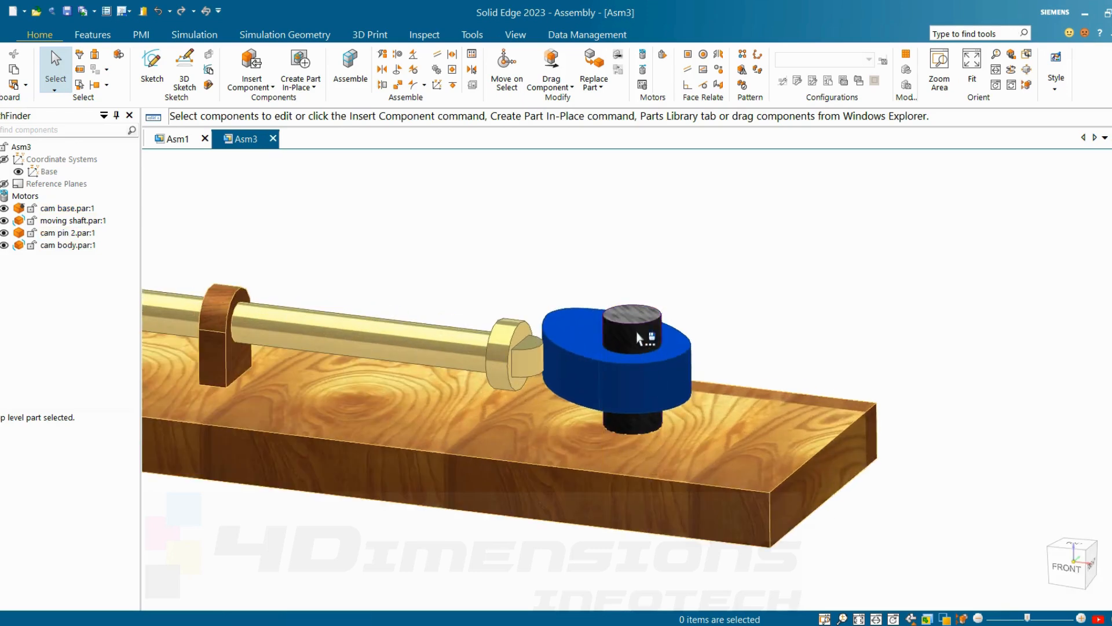
left_click(640, 339)
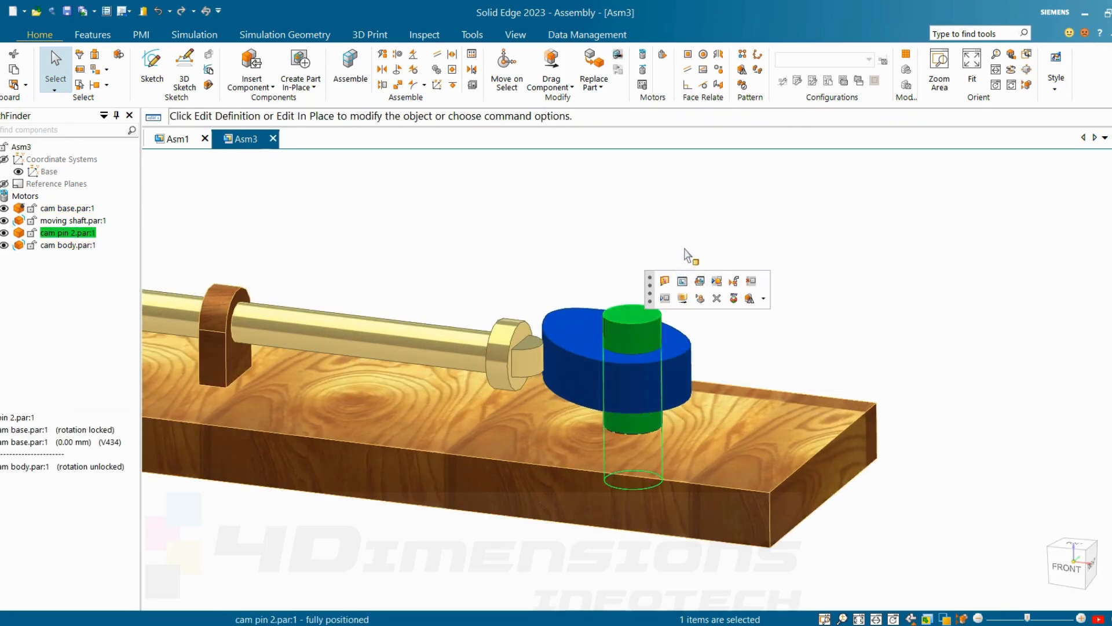
left_click(683, 282)
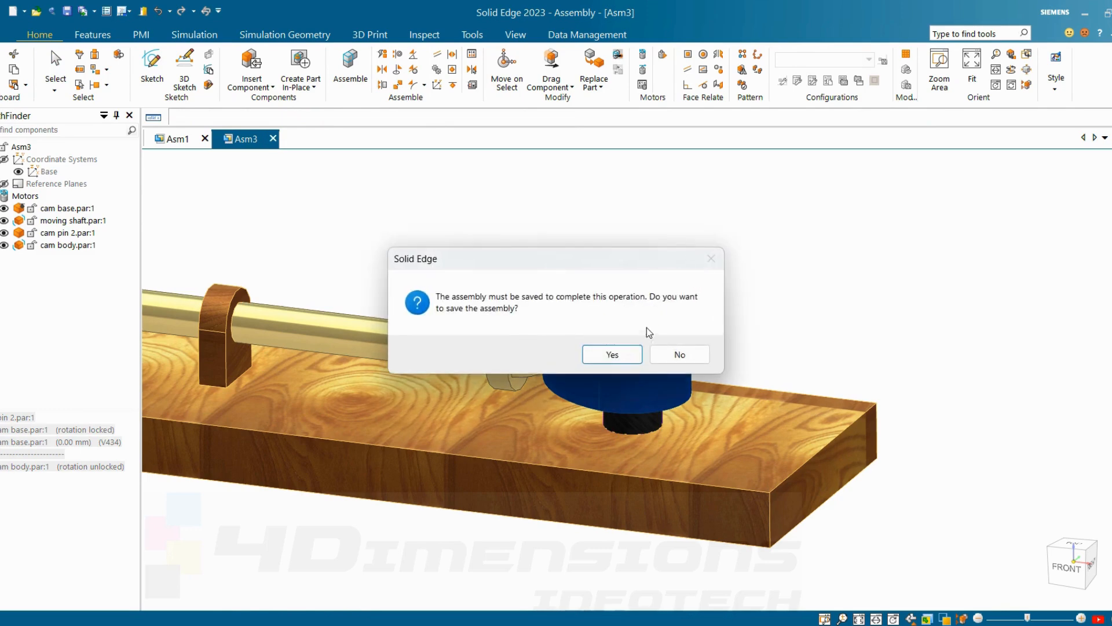
left_click(612, 355)
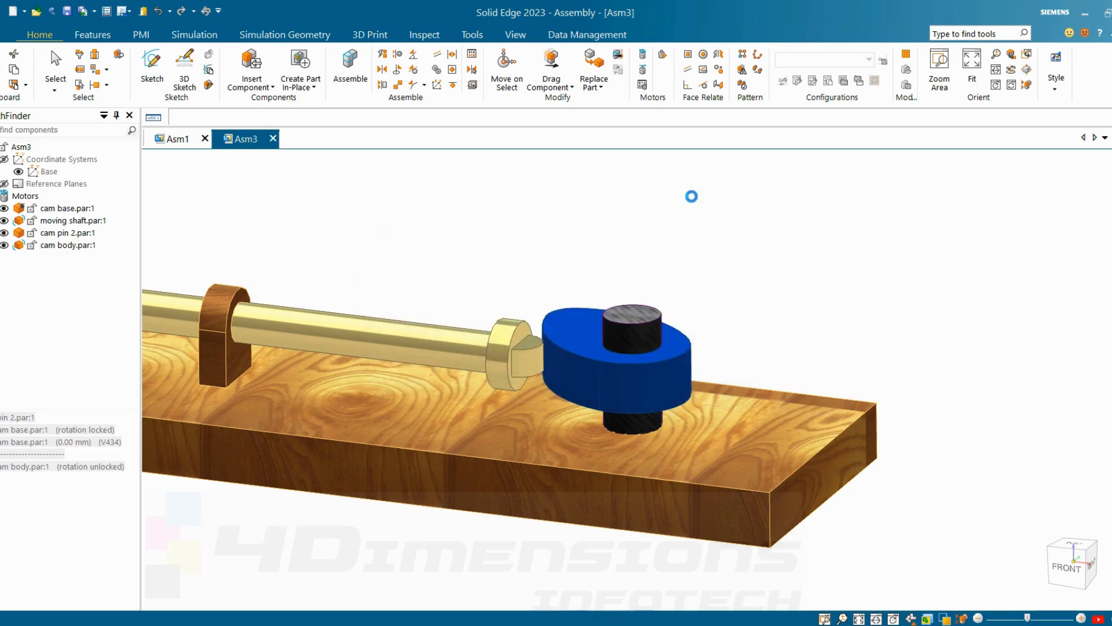
type("c")
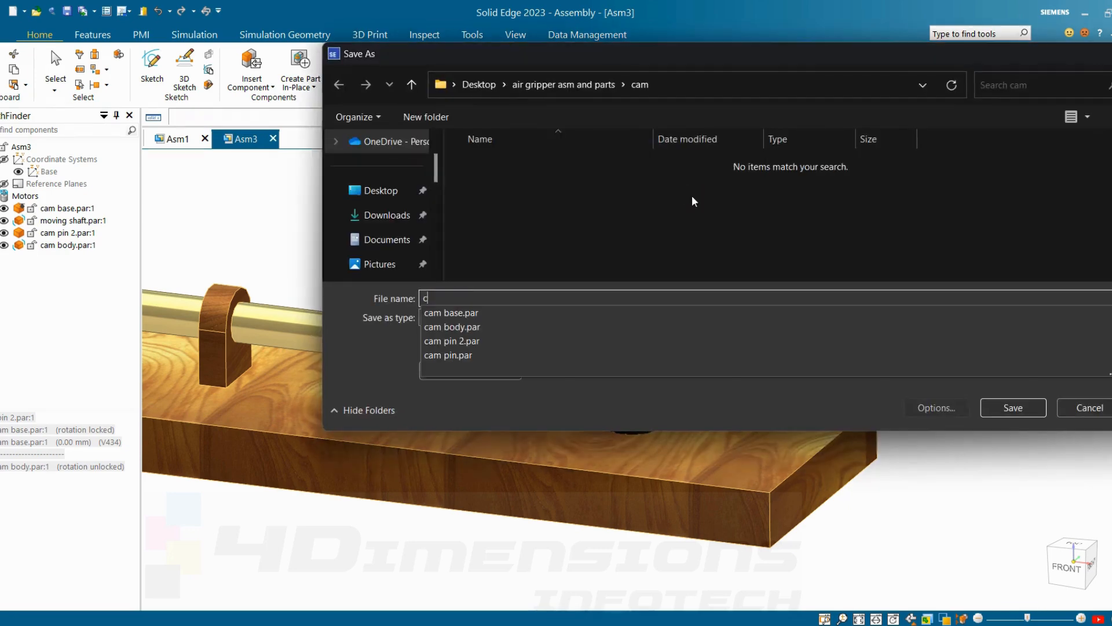
type("am asm1")
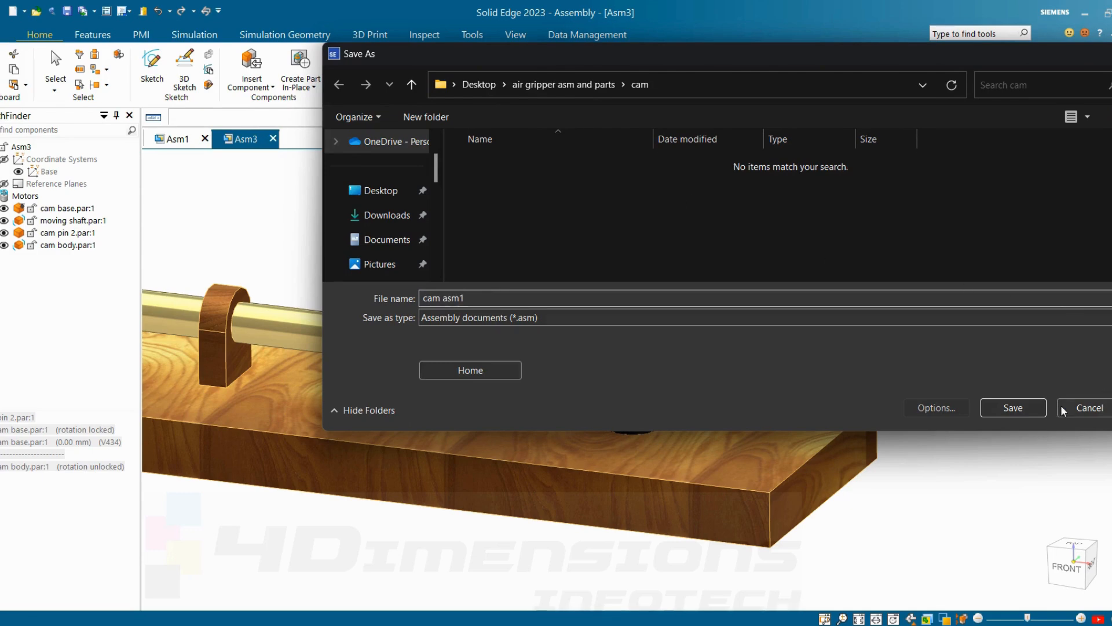
left_click(1024, 412)
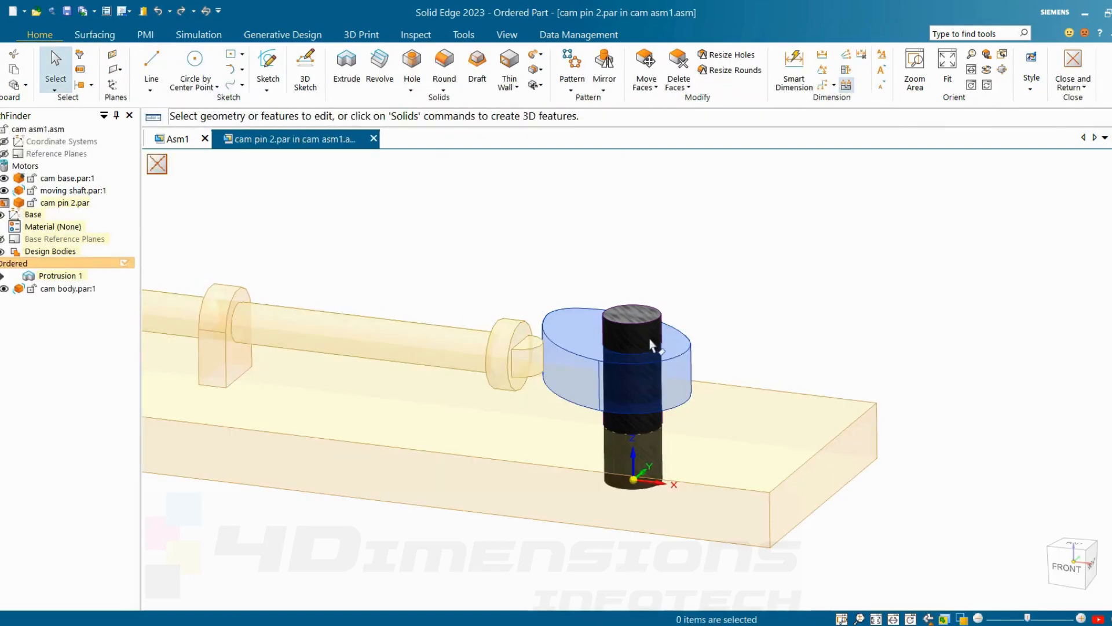
scroll(651, 344, "up", 3)
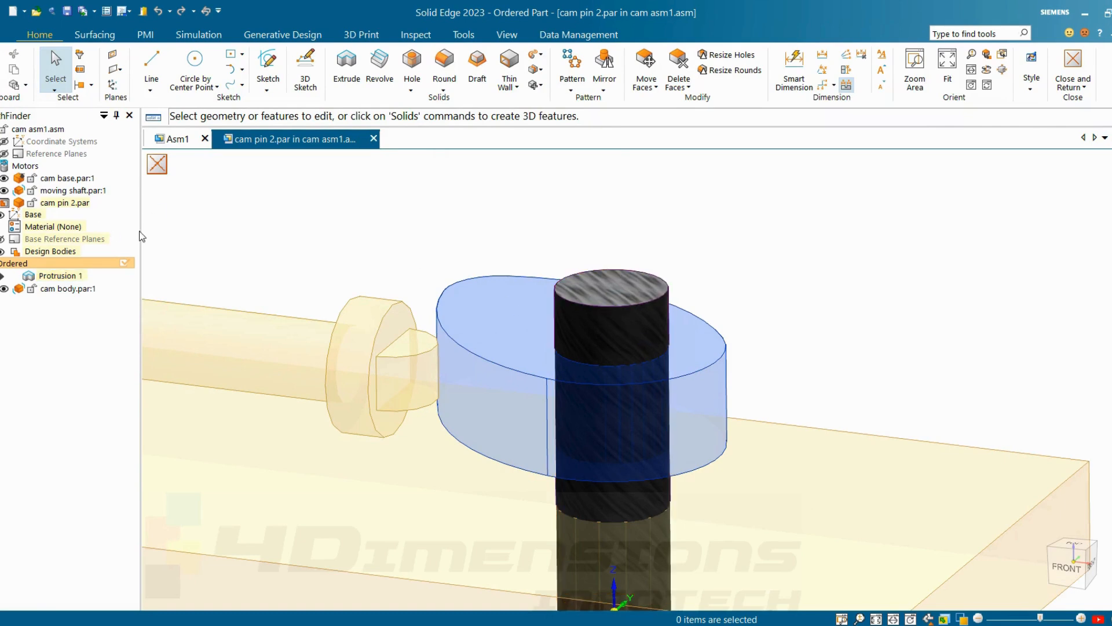
Step: Round the top edge of cam pin 2 with an 8 mm radius
left_click(445, 88)
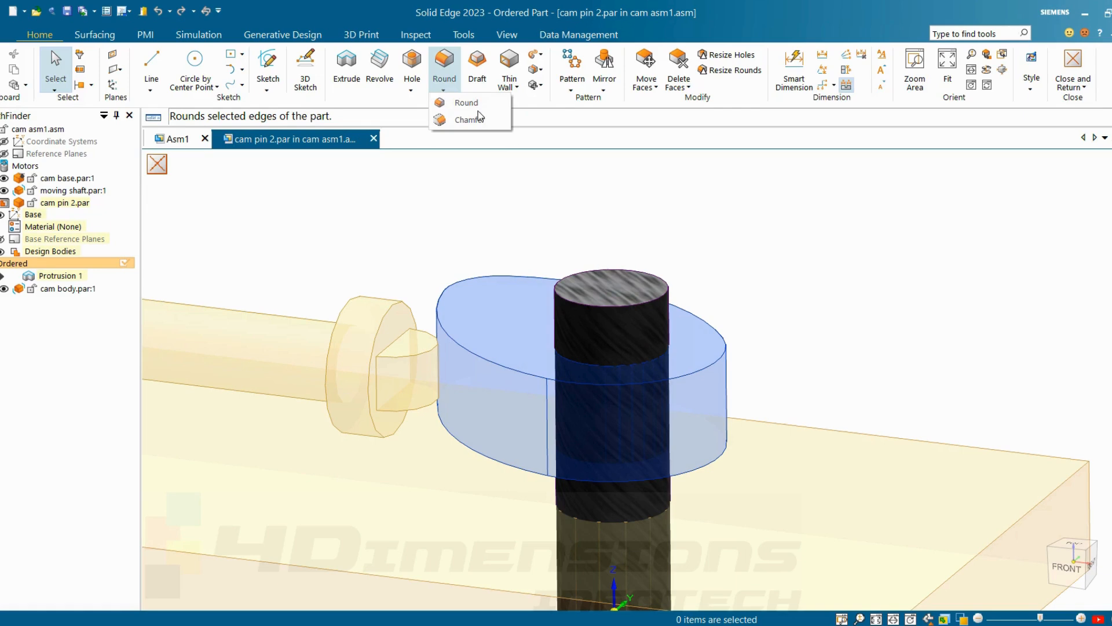
left_click(469, 102)
left_click(595, 309)
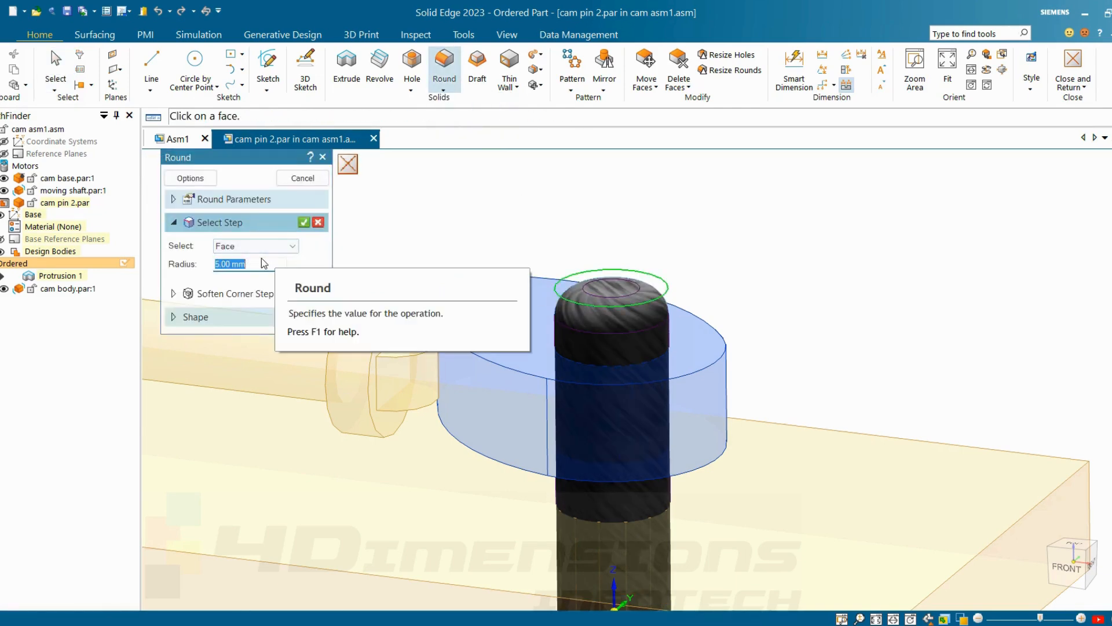
type("8")
key("Return")
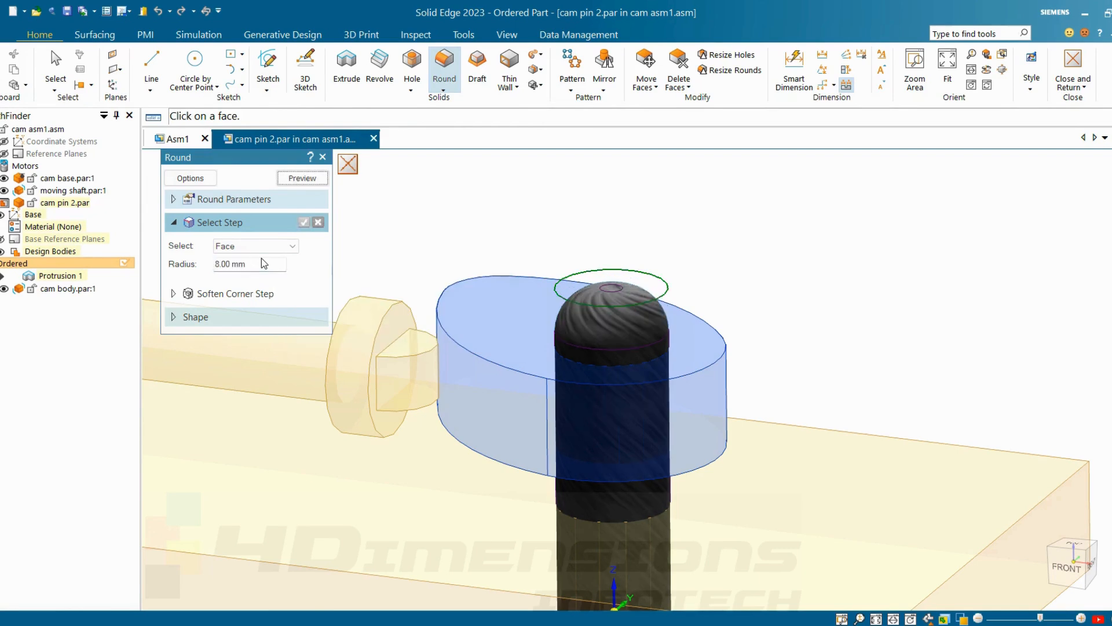
left_click(302, 179)
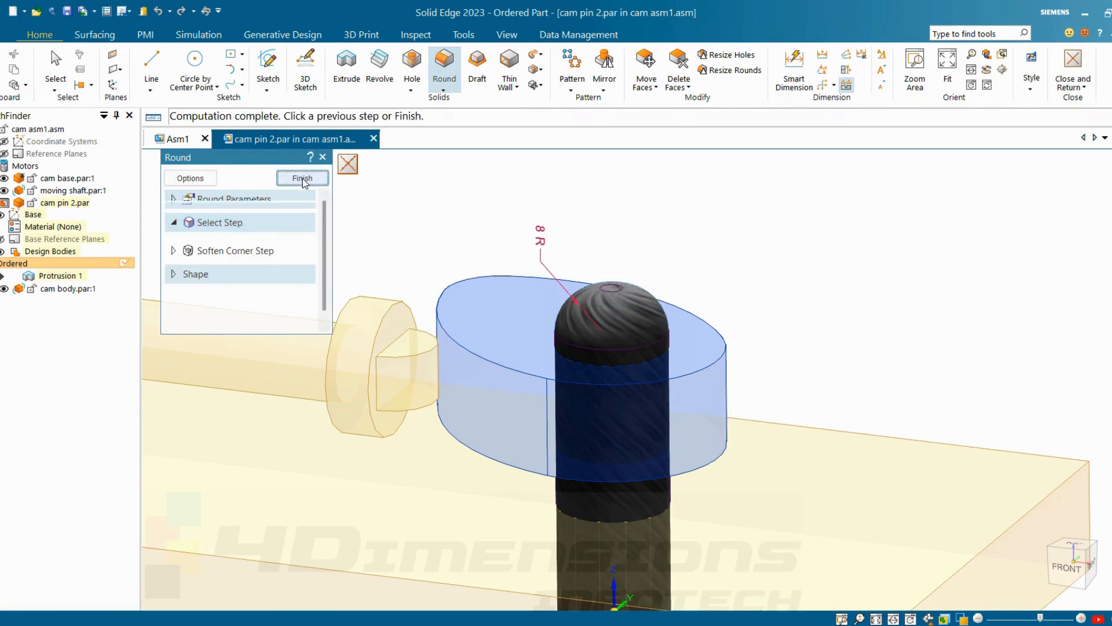
left_click(302, 179)
scroll(669, 219, "down", 5)
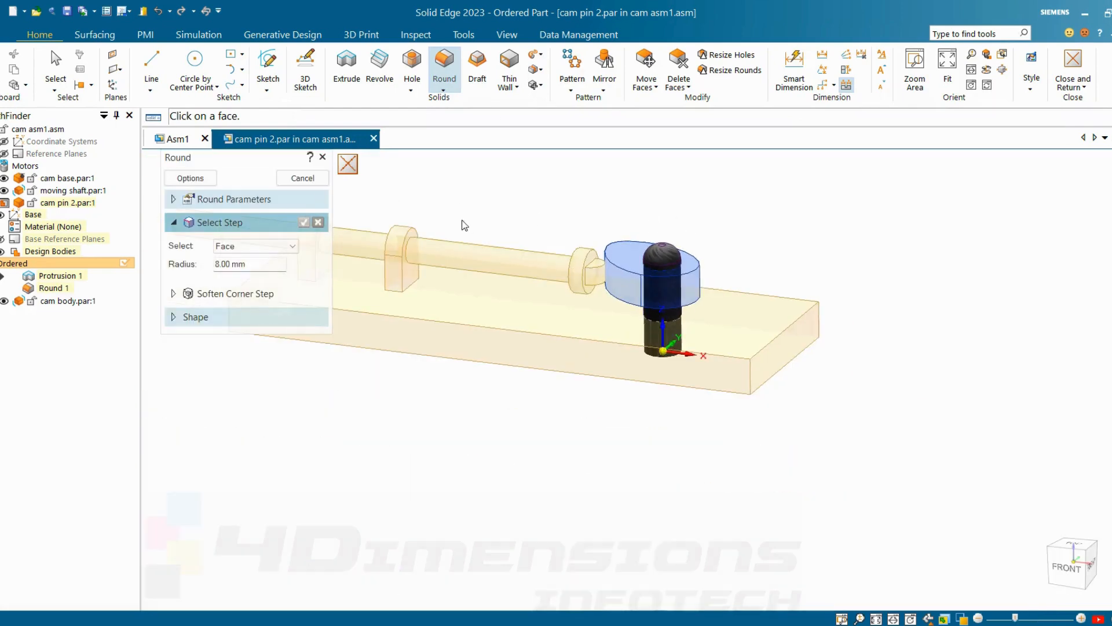
left_click(302, 178)
scroll(637, 200, "up", 2)
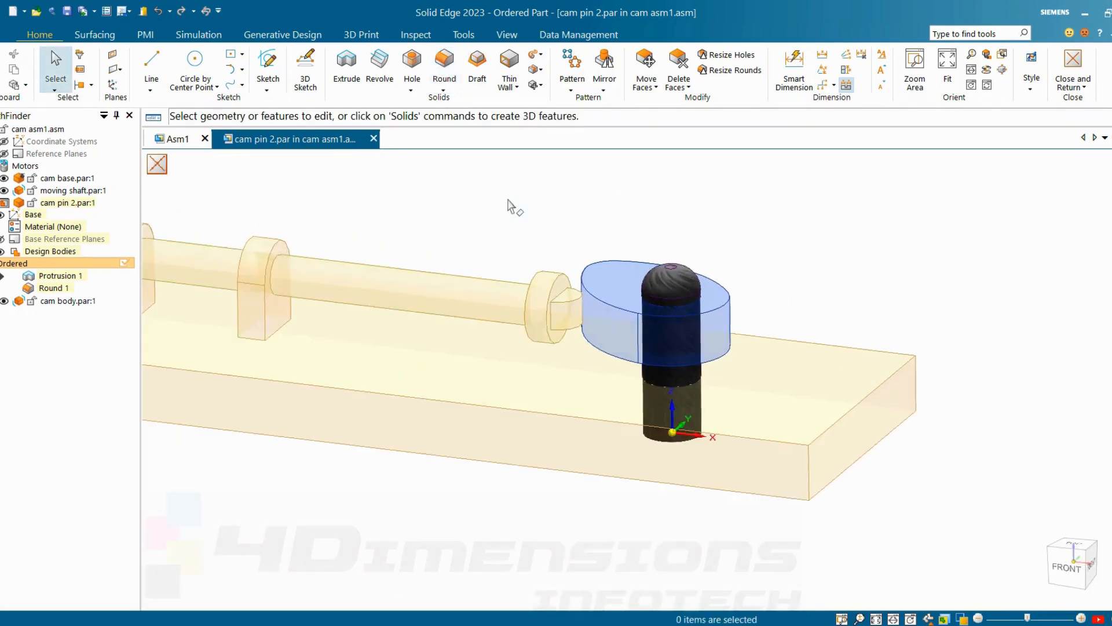
Step: Close the in-place edit of cam pin 2 and return to the cam asm1 assembly
left_click(1073, 86)
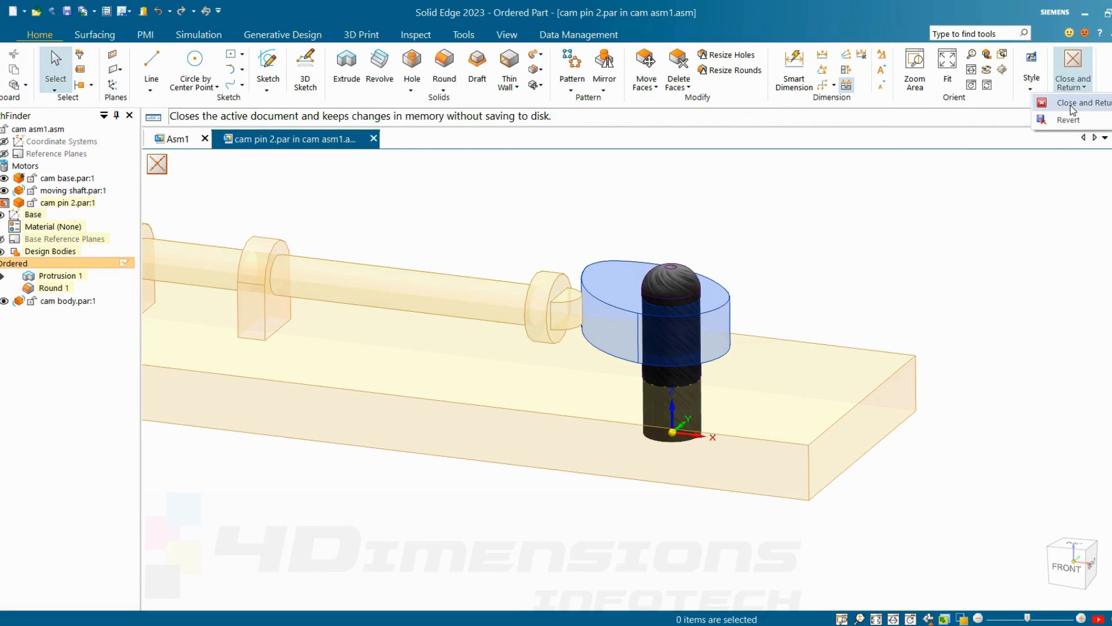
left_click(1073, 108)
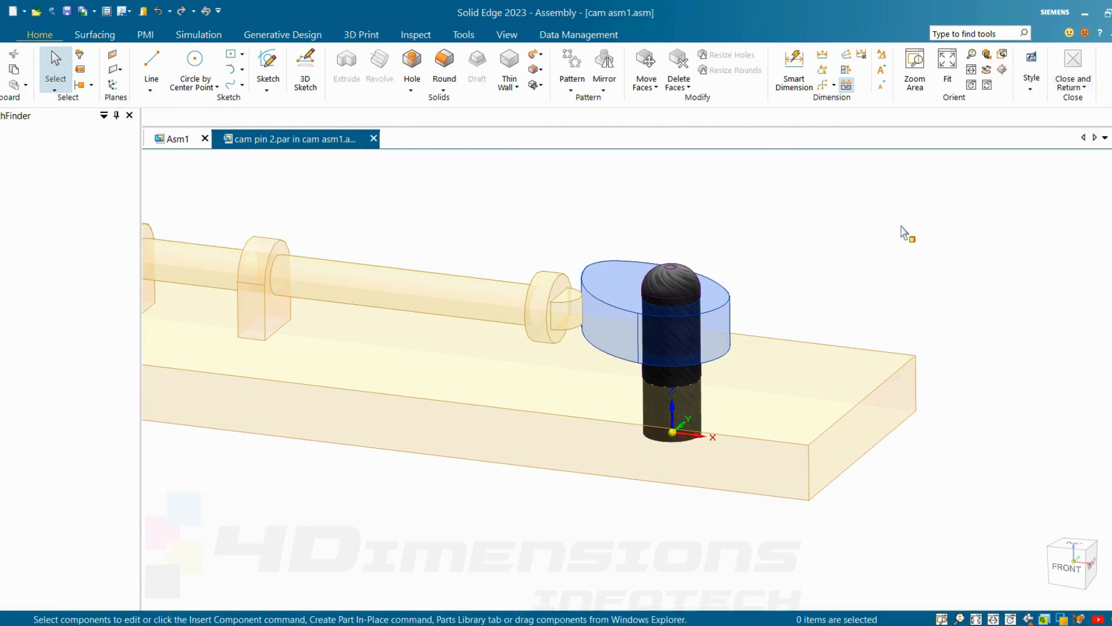
scroll(807, 313, "down", 3)
middle_click_drag(782, 365, 722, 328)
scroll(785, 355, "up", 3)
middle_click_drag(784, 355, 822, 365)
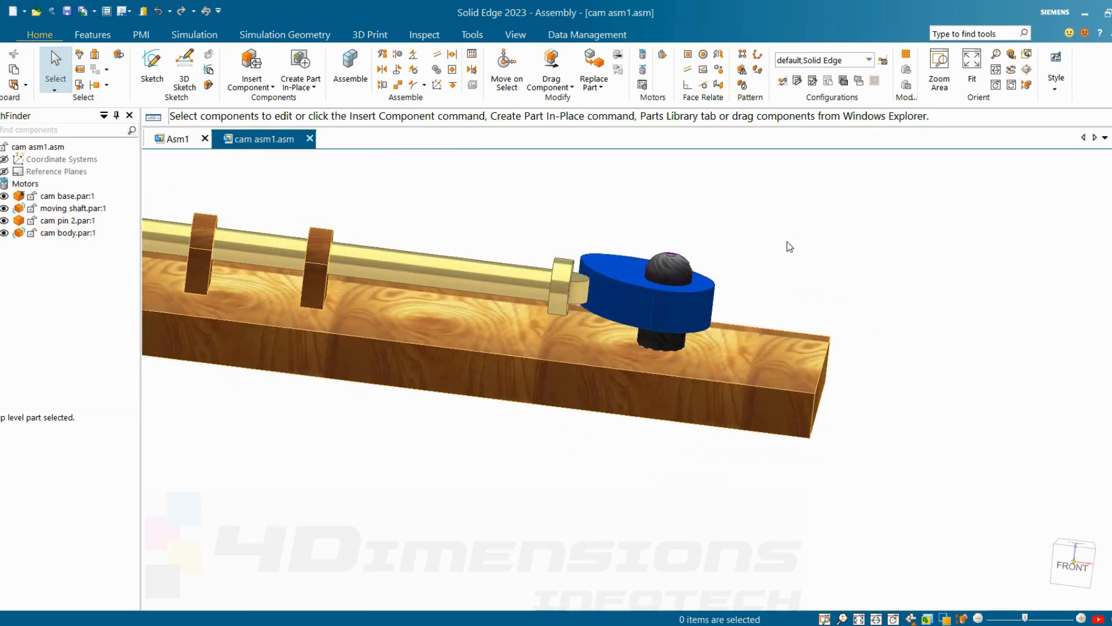
Step: Replace cam pin 2 in the assembly with the existing cam pin.par from the cam folder
left_click(601, 87)
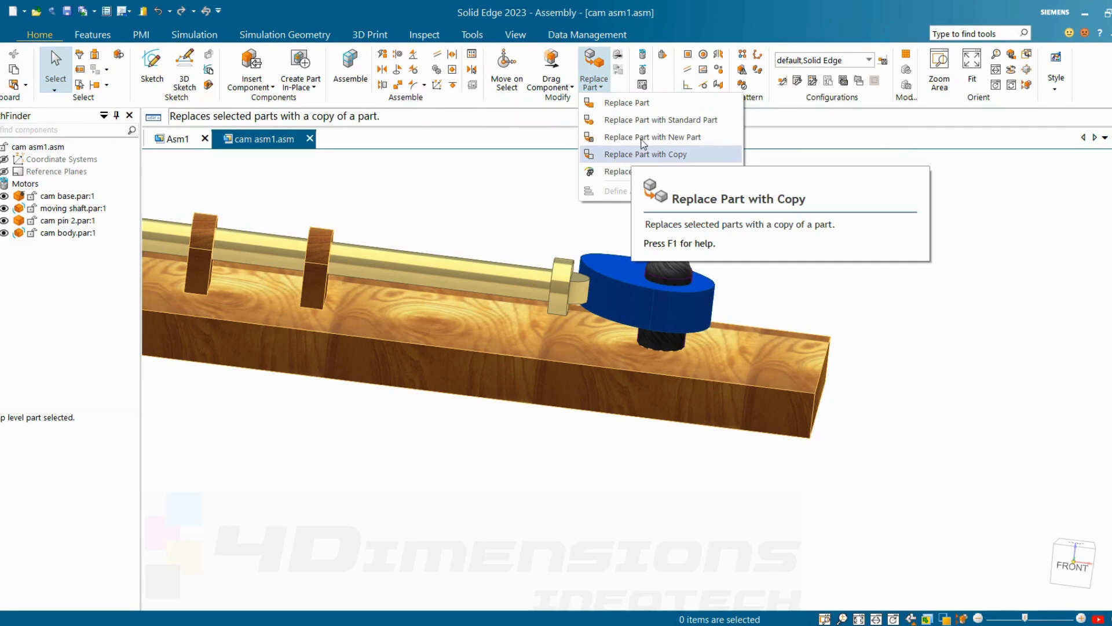
left_click(636, 104)
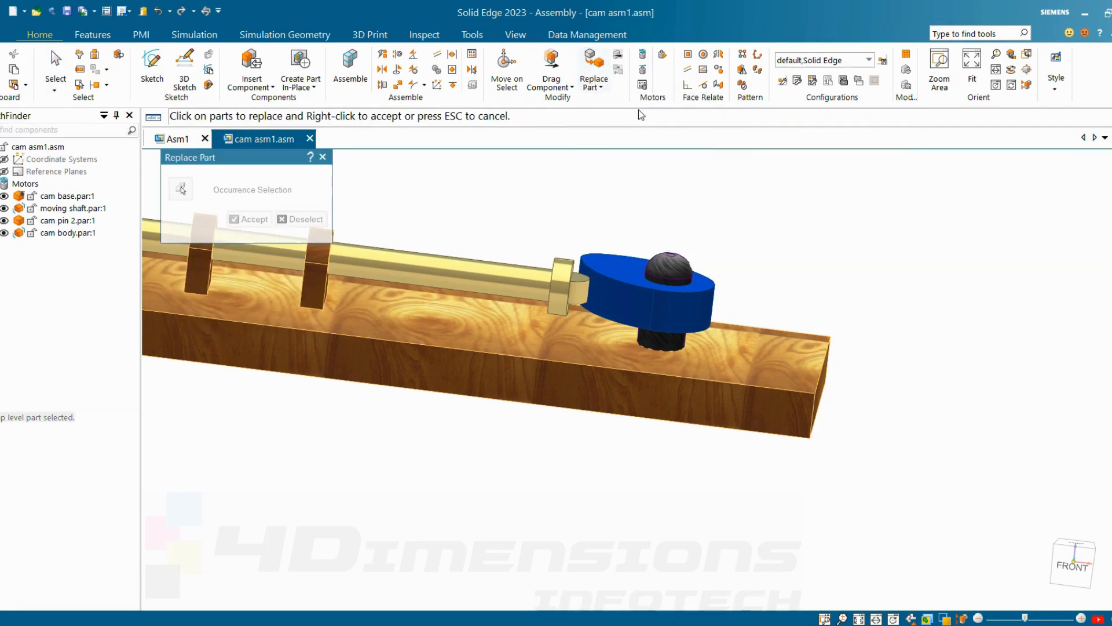
left_click(669, 265)
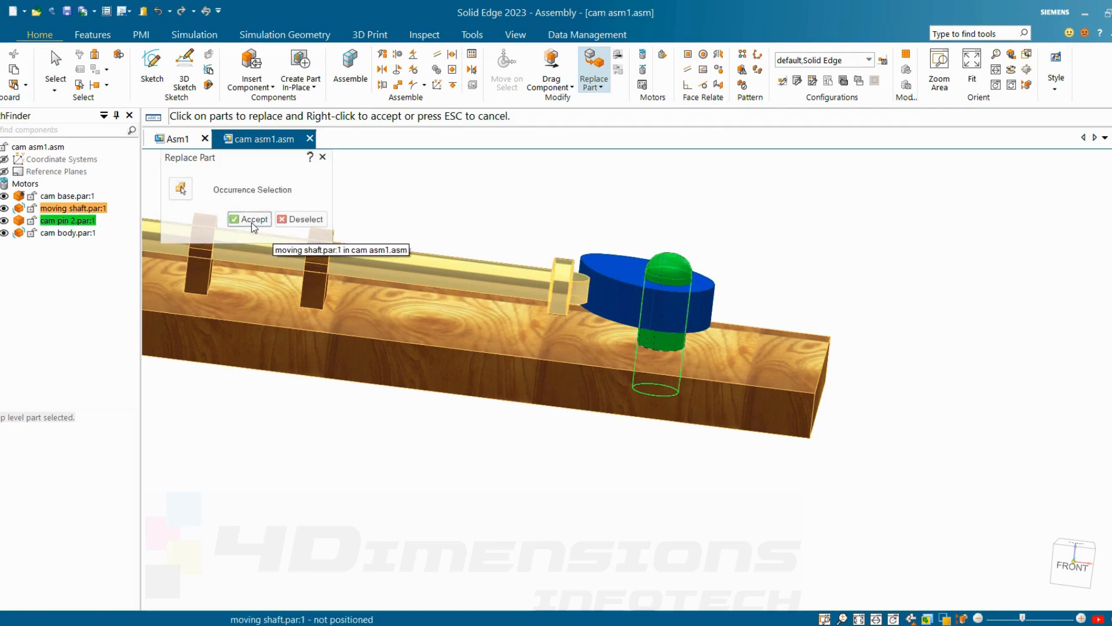
left_click(251, 220)
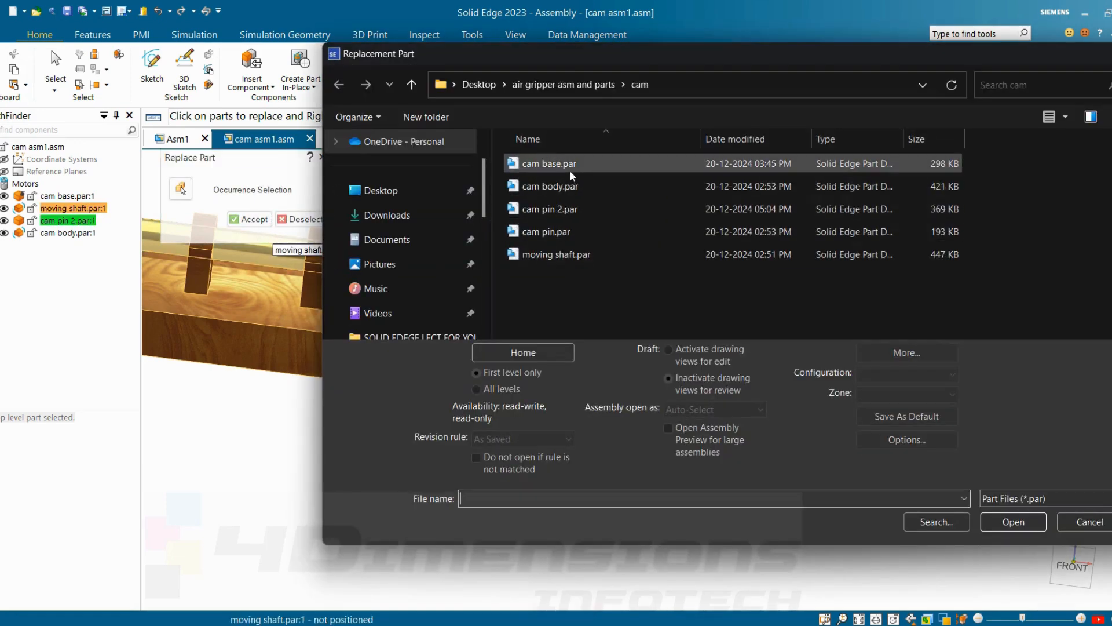
left_click(542, 232)
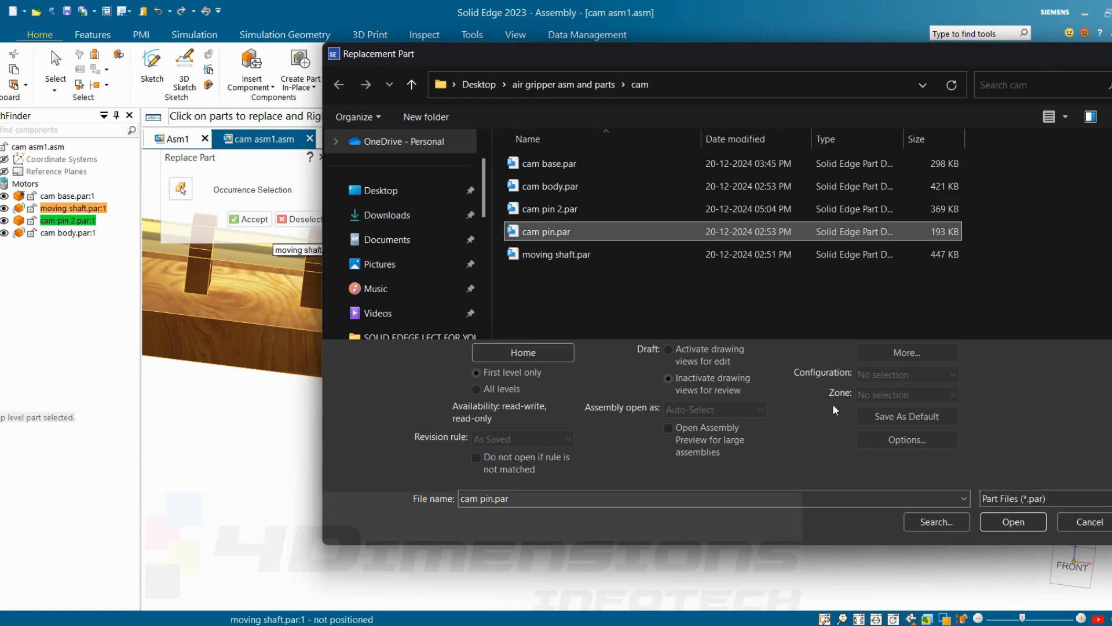
left_click(1000, 521)
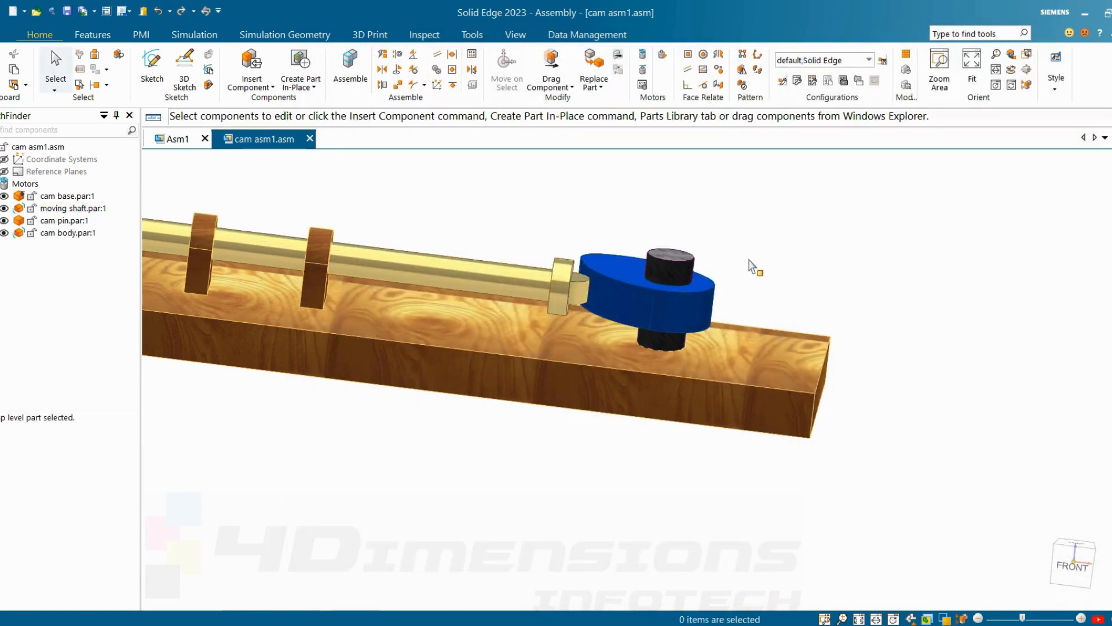
Step: Examine the pin, cam and shaft in the assembly from several angles
middle_click_drag(752, 271, 714, 315)
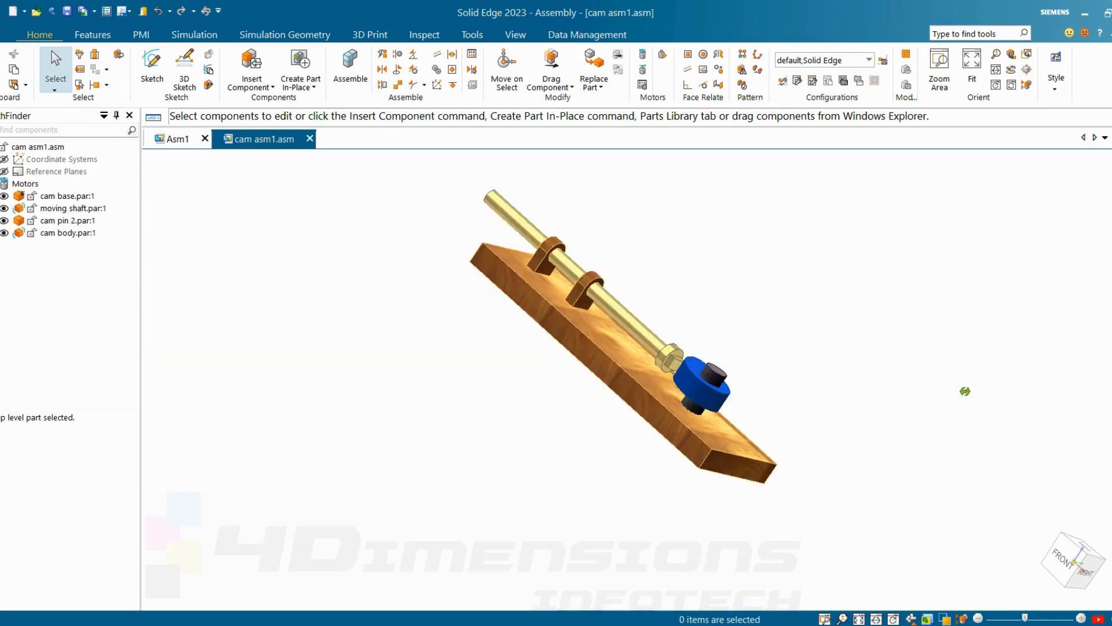
middle_click_drag(964, 390, 962, 413)
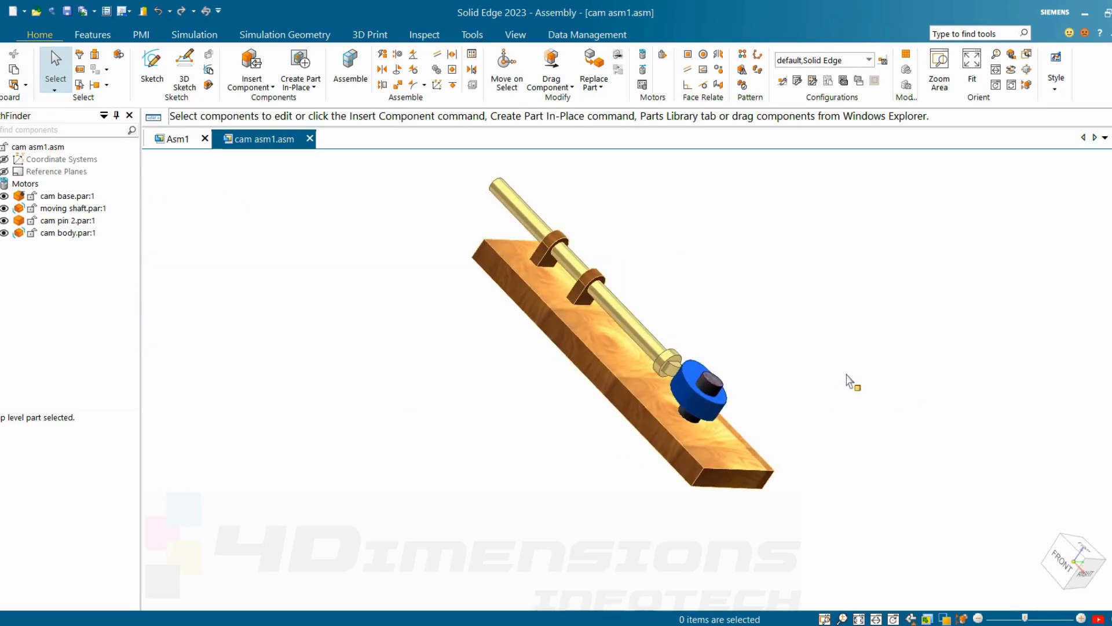
middle_click_drag(846, 376, 916, 405)
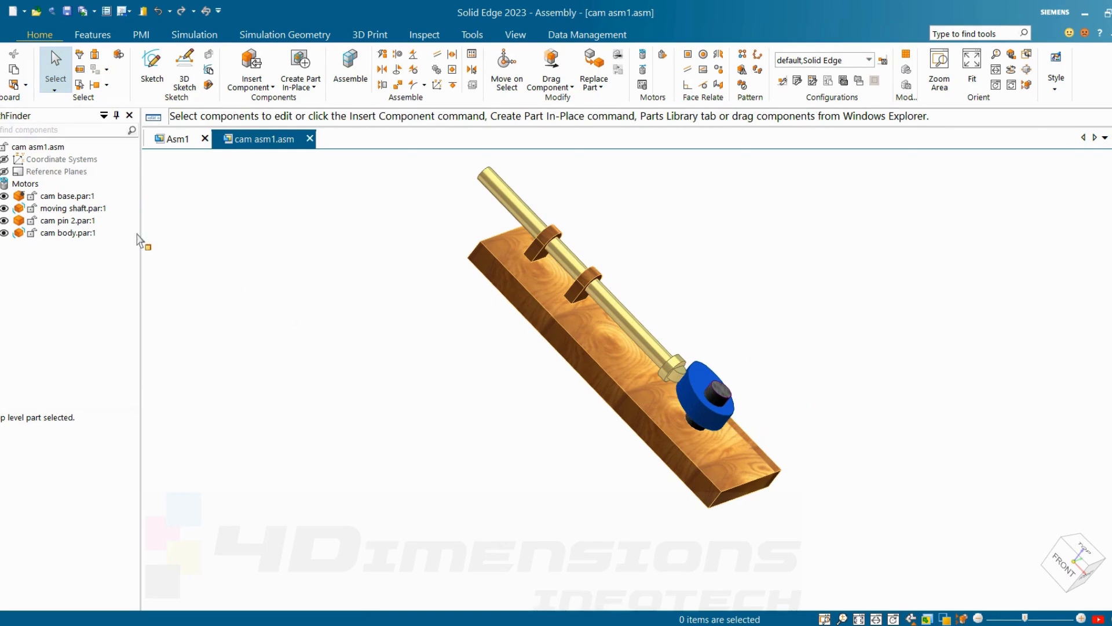
scroll(813, 445, "down", 1)
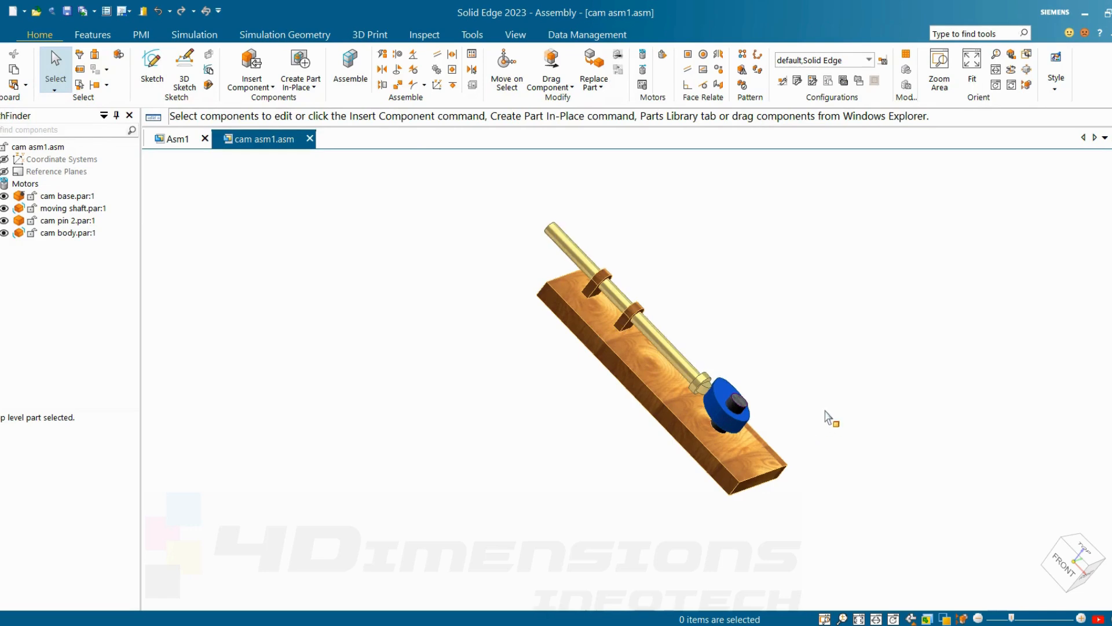
scroll(825, 410, "up", 2)
middle_click_drag(825, 409, 783, 406)
middle_click_drag(809, 345, 745, 355)
scroll(776, 346, "up", 2)
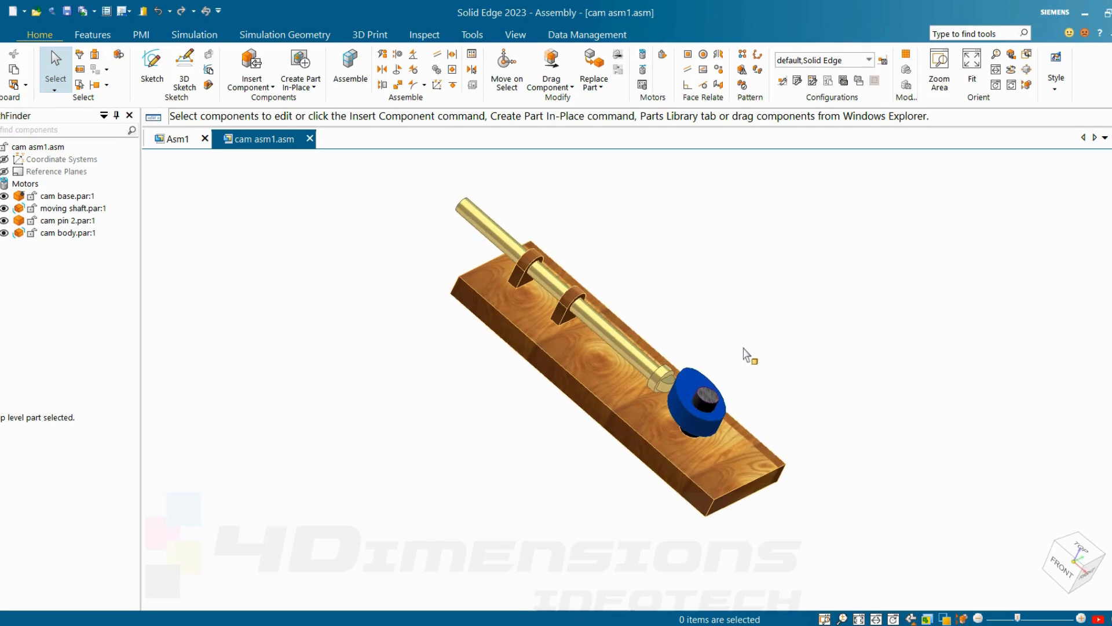
Step: Open the cam asm1 assembly in Design Manager, saving its changes
left_click(574, 38)
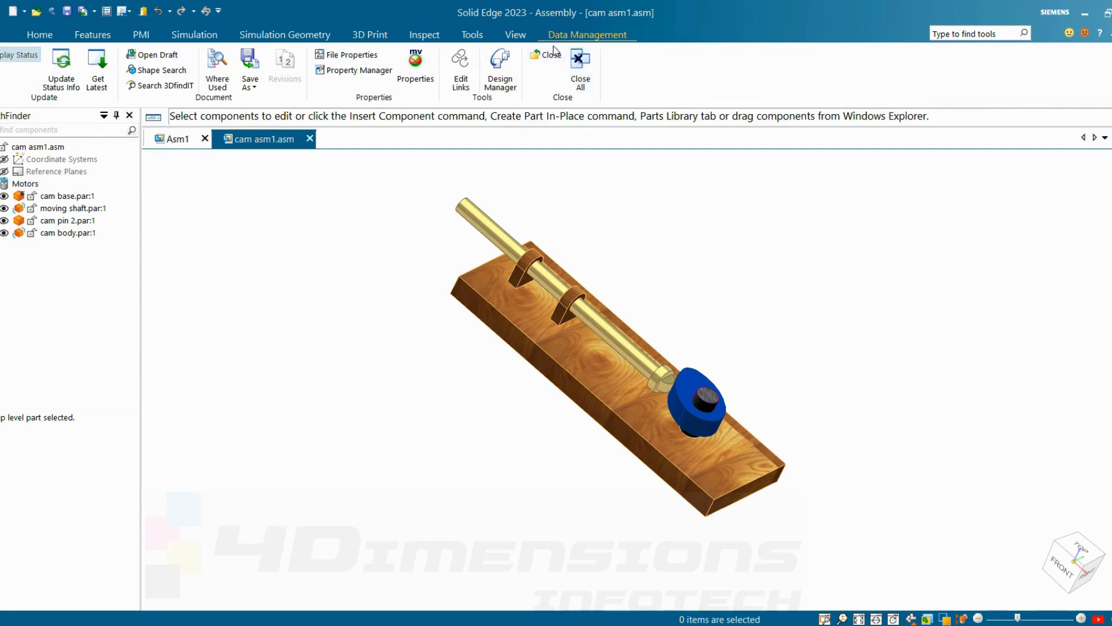
left_click(501, 83)
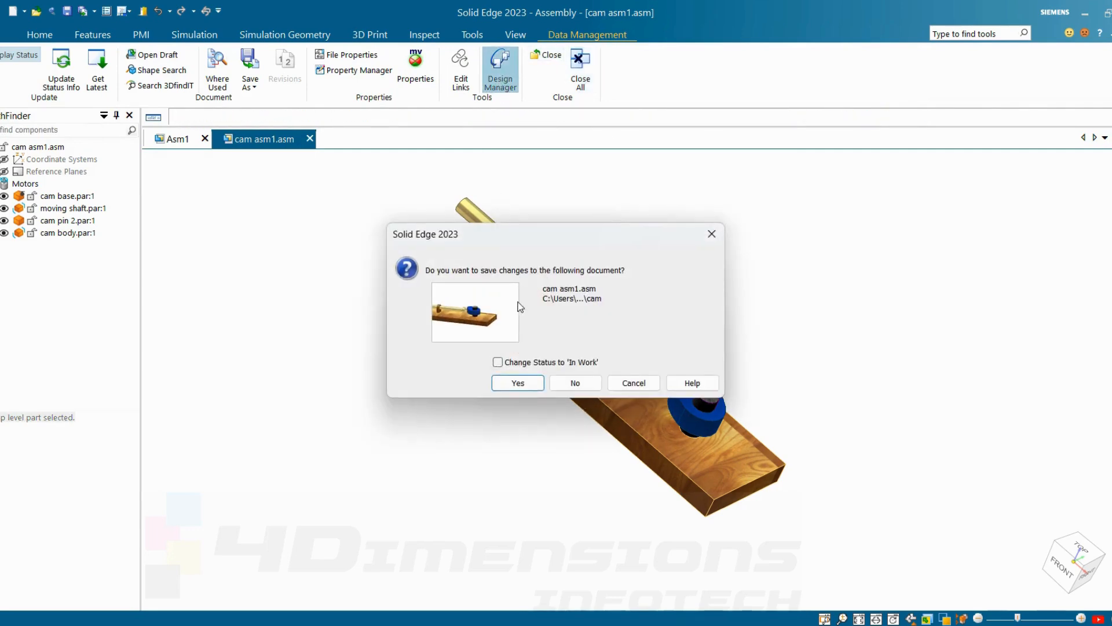
left_click(518, 383)
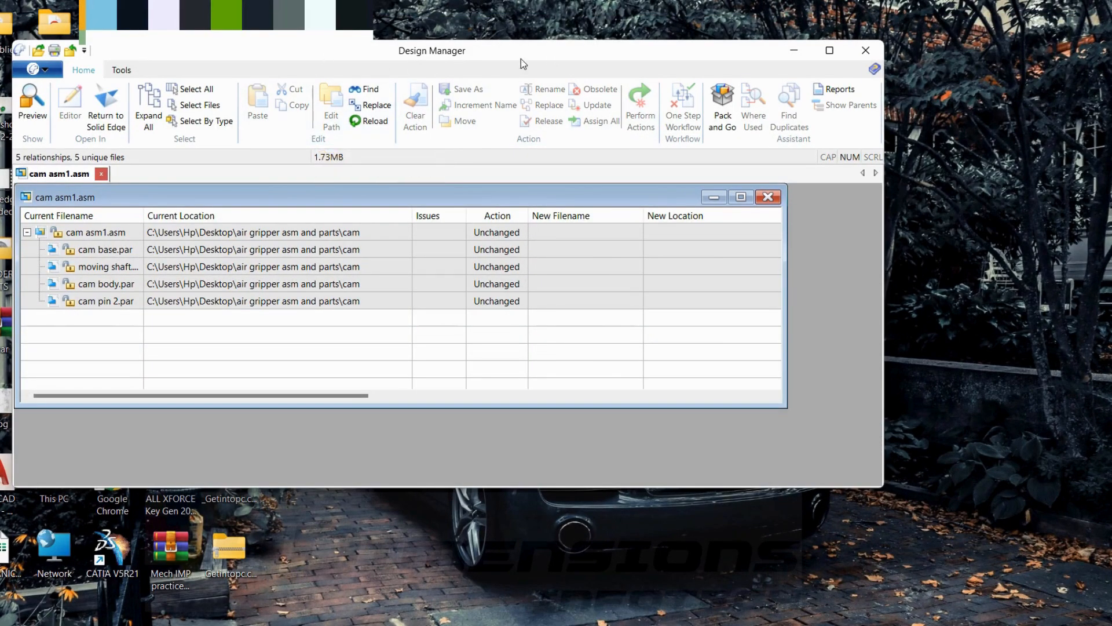
Step: Rename moving shaft.par to cam shaft.par in Design Manager, perform the action and return the assembly to Solid Edge
left_click(127, 267)
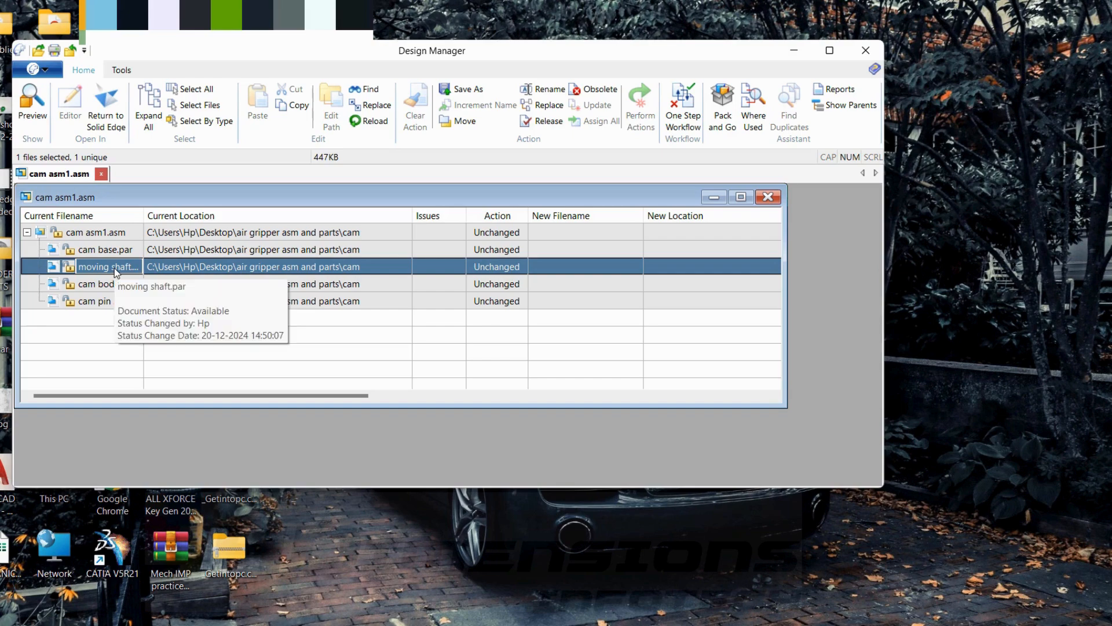
left_click(552, 91)
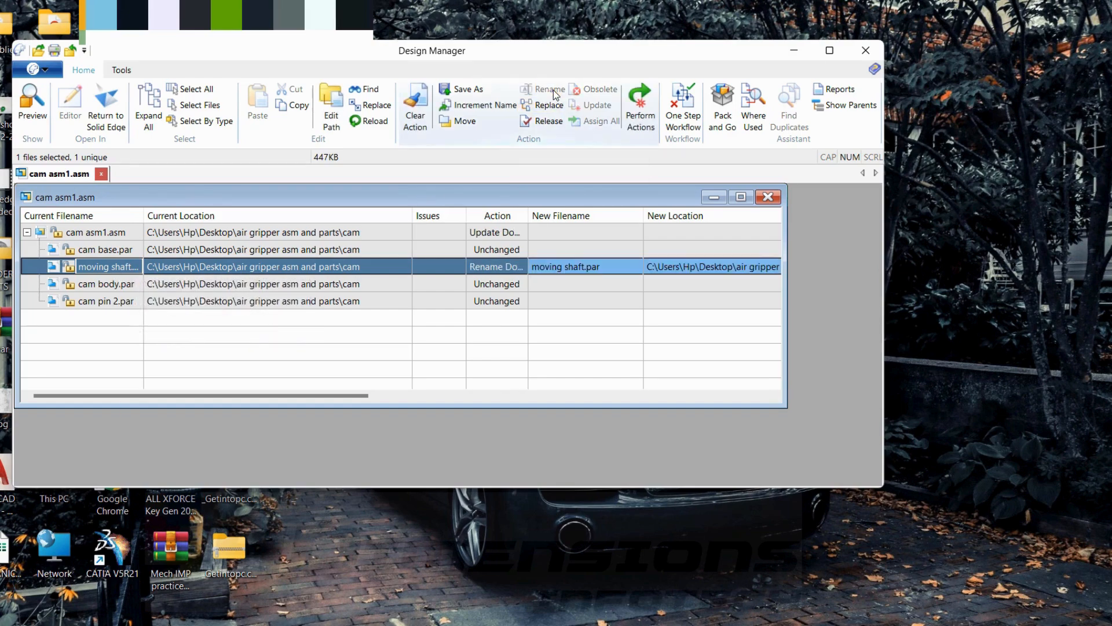
left_click(582, 267)
left_click_drag(609, 267, 472, 266)
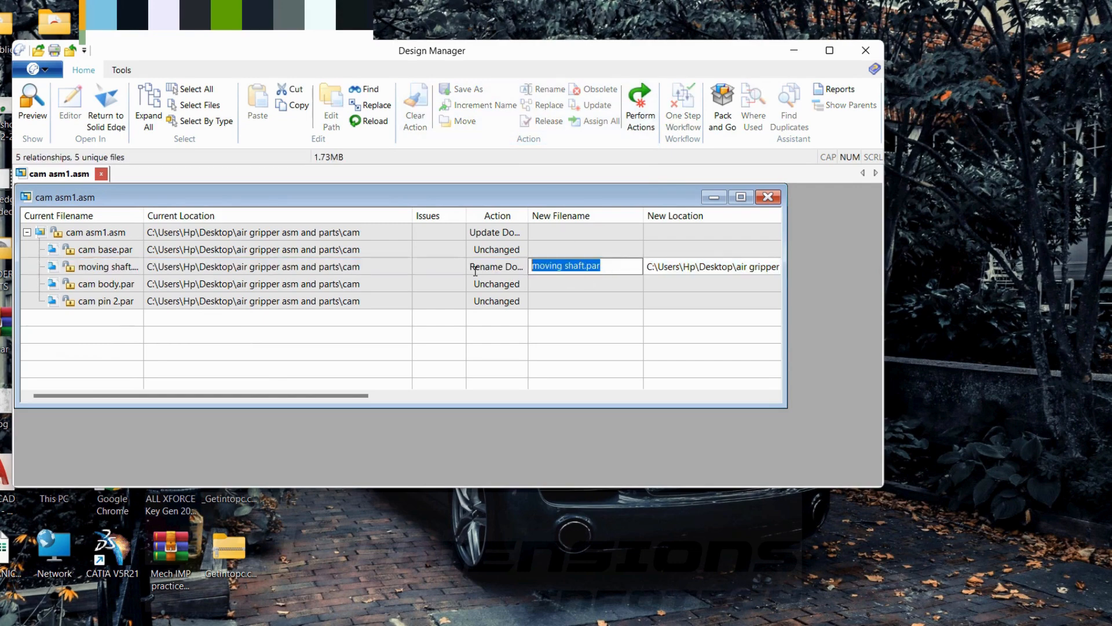
key("BackSpace")
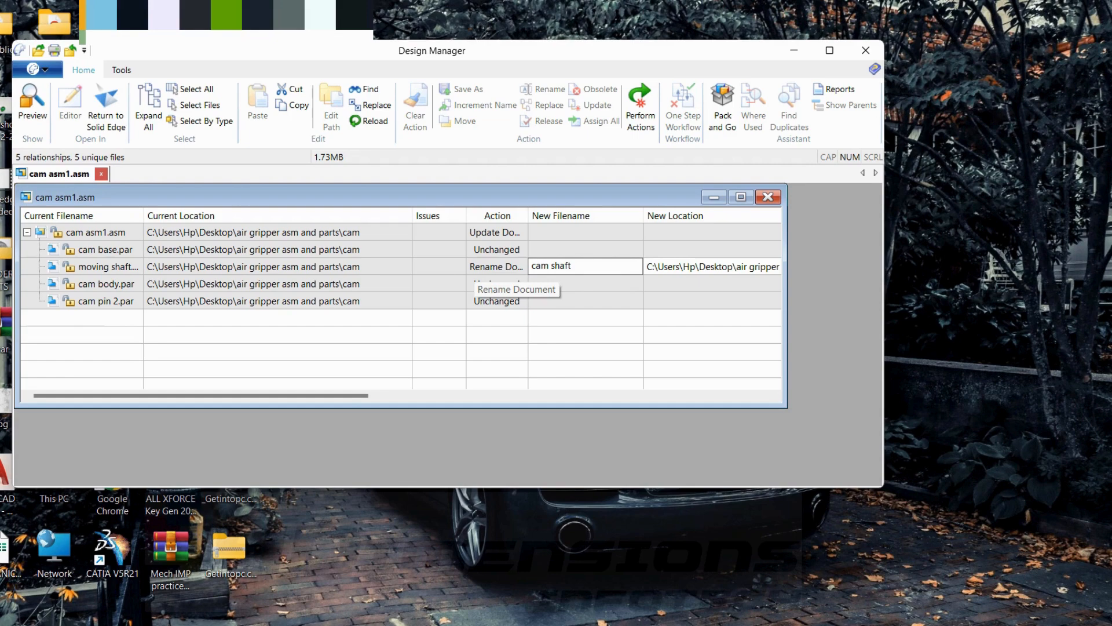
left_click_drag(370, 508, 555, 187)
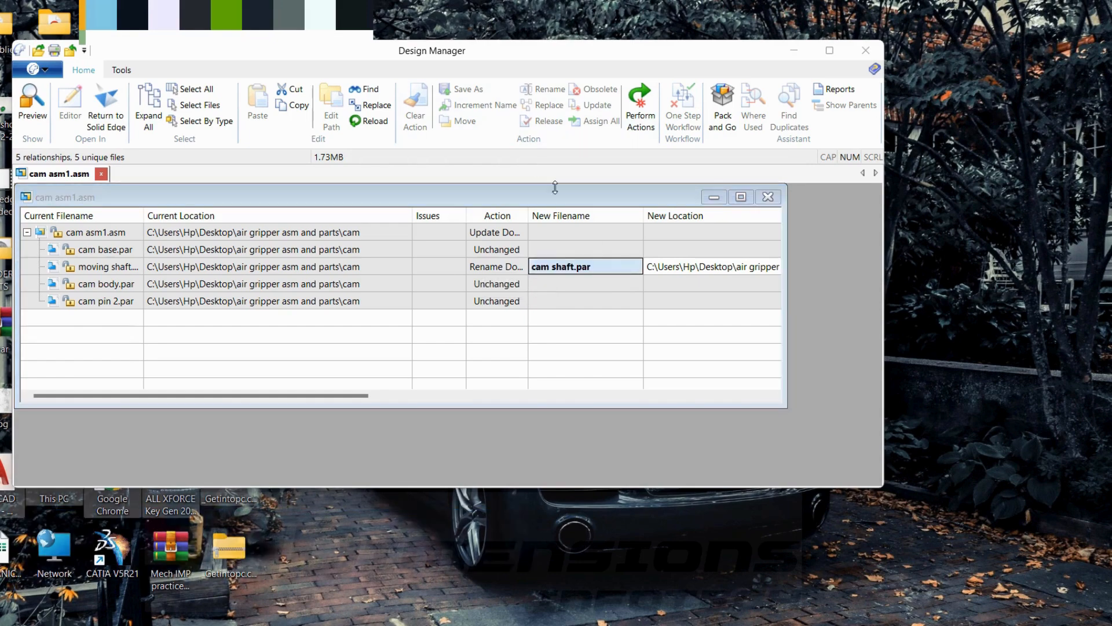
left_click(641, 123)
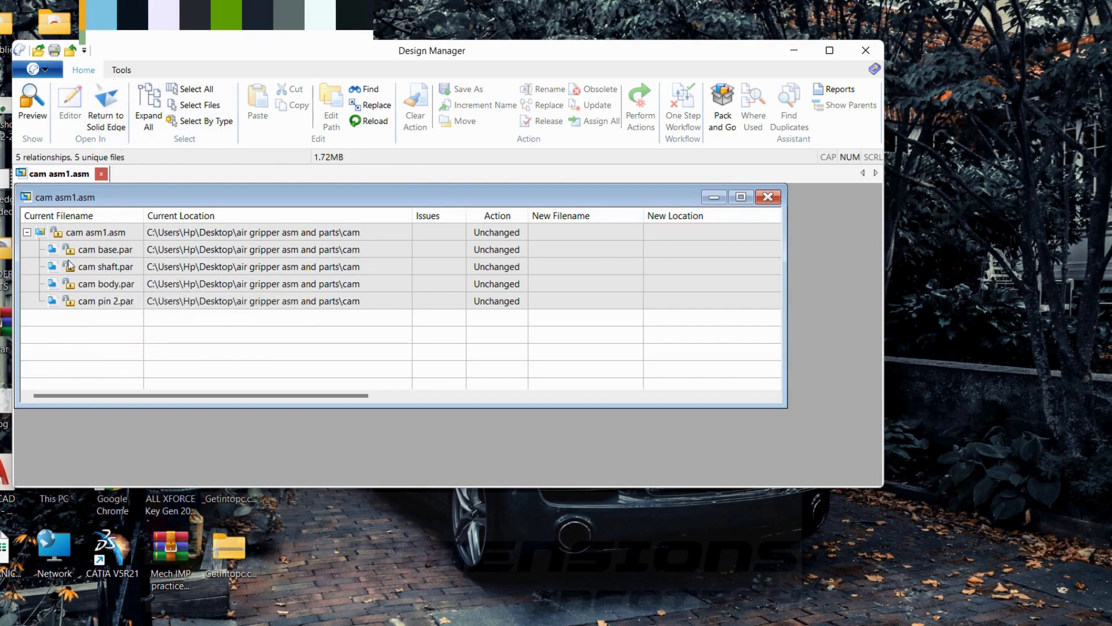
left_click(108, 120)
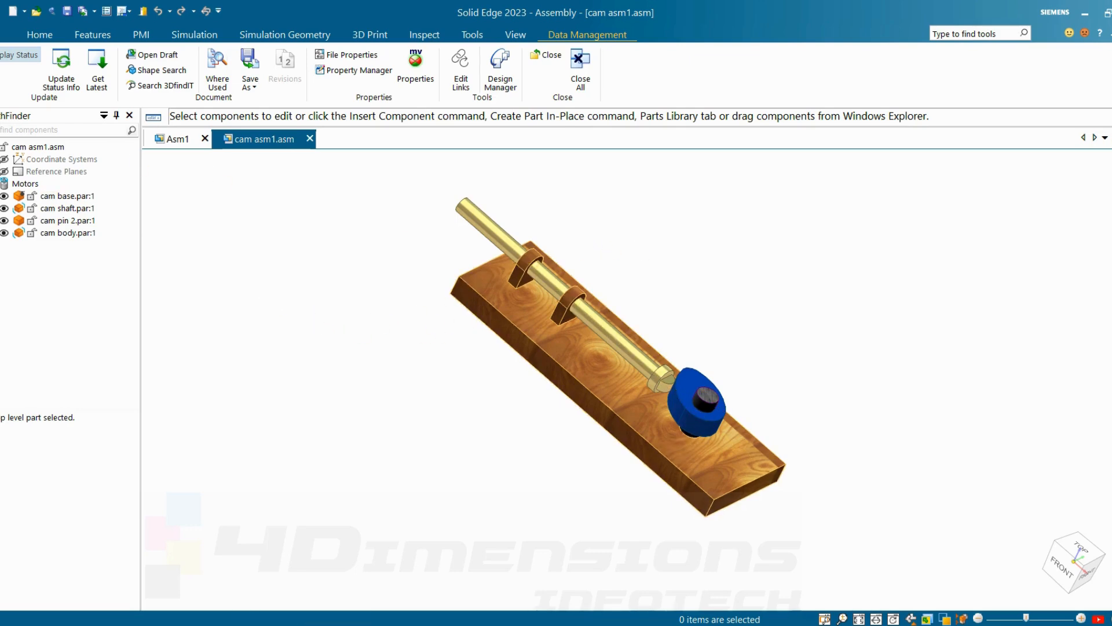
Step: Place a second copy of the cam body in the empty space behind the base
left_click(50, 34)
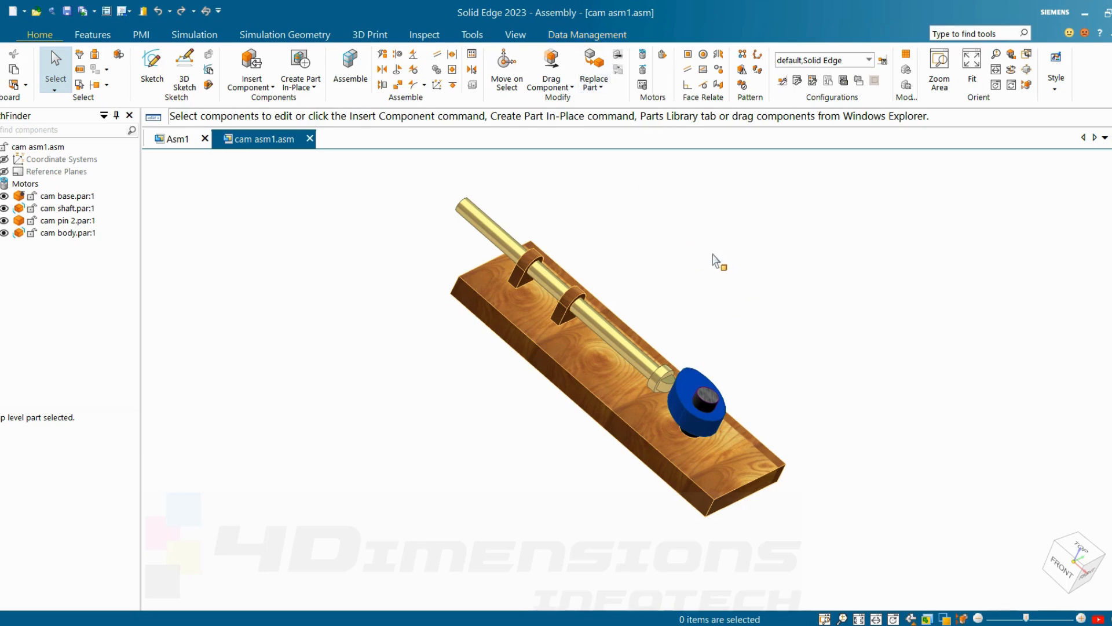
middle_click_drag(675, 236, 699, 365)
scroll(697, 369, "up", 2)
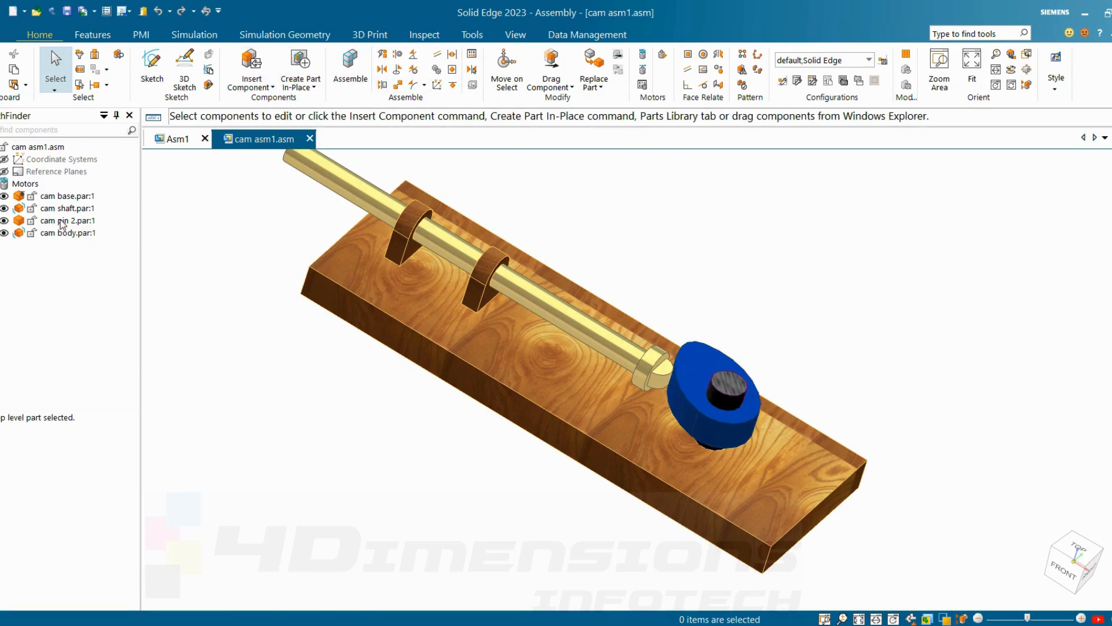
left_click(62, 232)
key("ctrl+v")
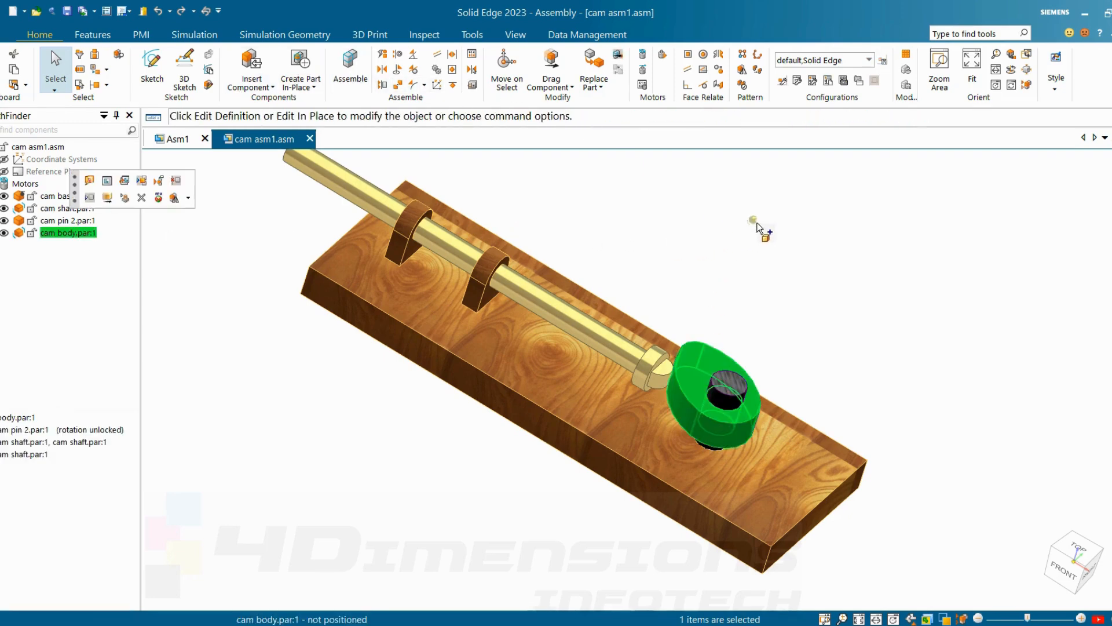
left_click(760, 226)
key("Escape")
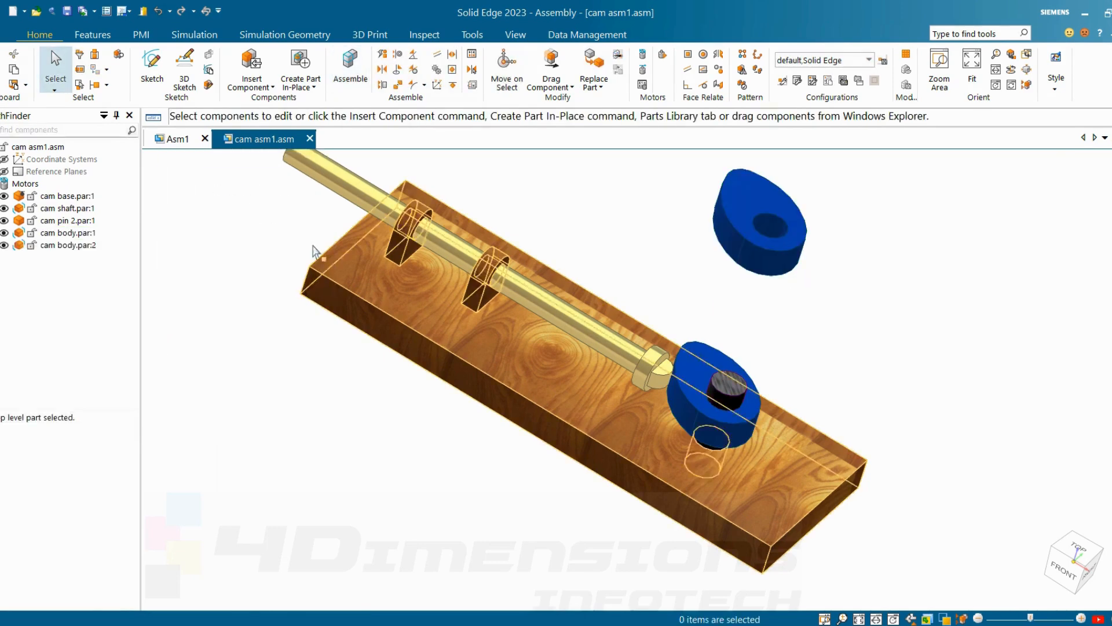
Step: Place a second copy of cam pin 2 in the empty space beside the cam body copy
left_click(62, 221)
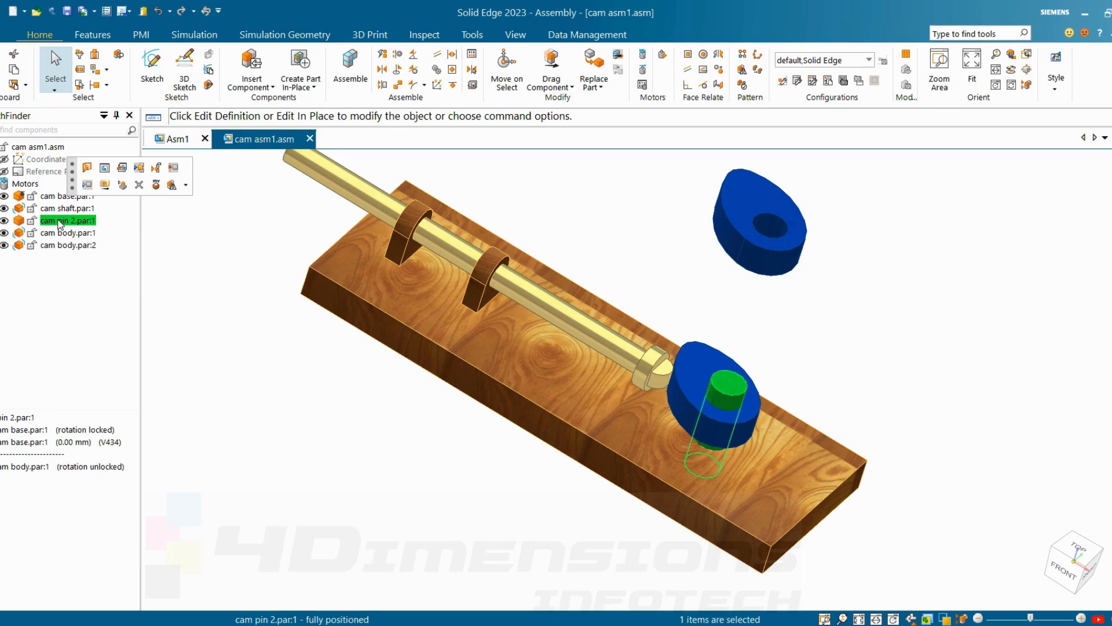
key("ctrl+v")
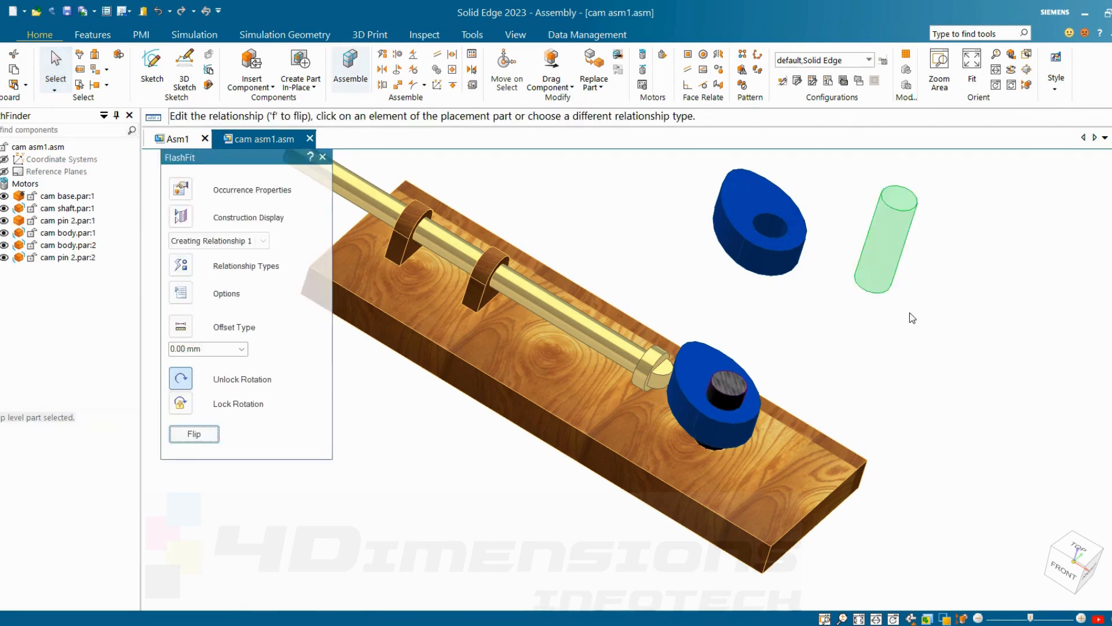
key("Escape")
scroll(805, 295, "down", 3)
scroll(818, 272, "up", 3)
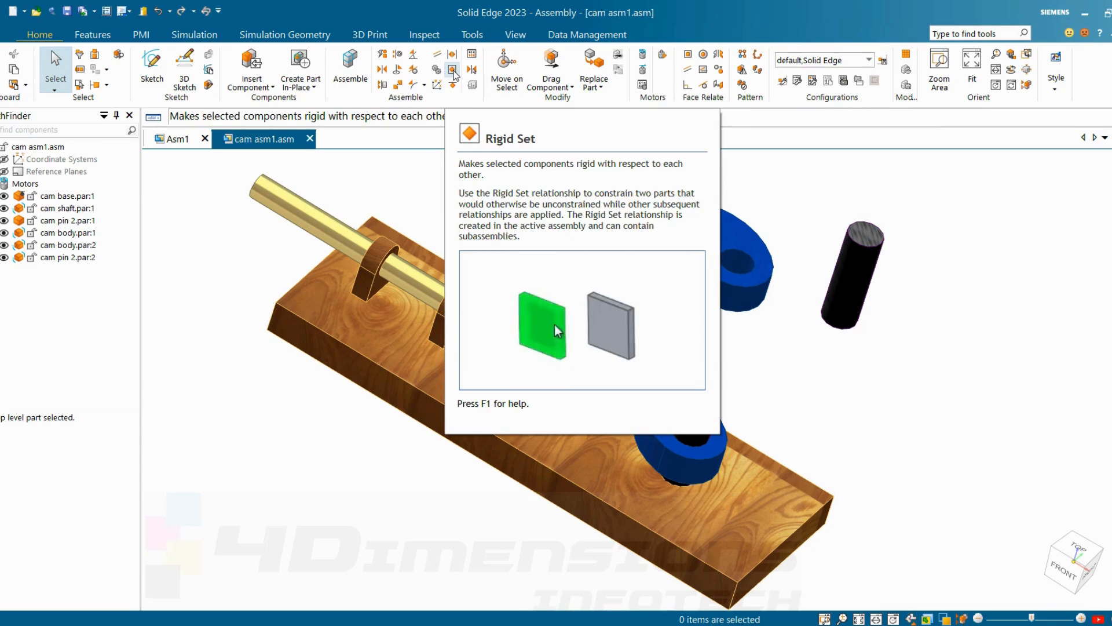
Step: Move the second cam body by itself with Drag Component, using Freeform Move to shift it farther from the pin copy
left_click(738, 241)
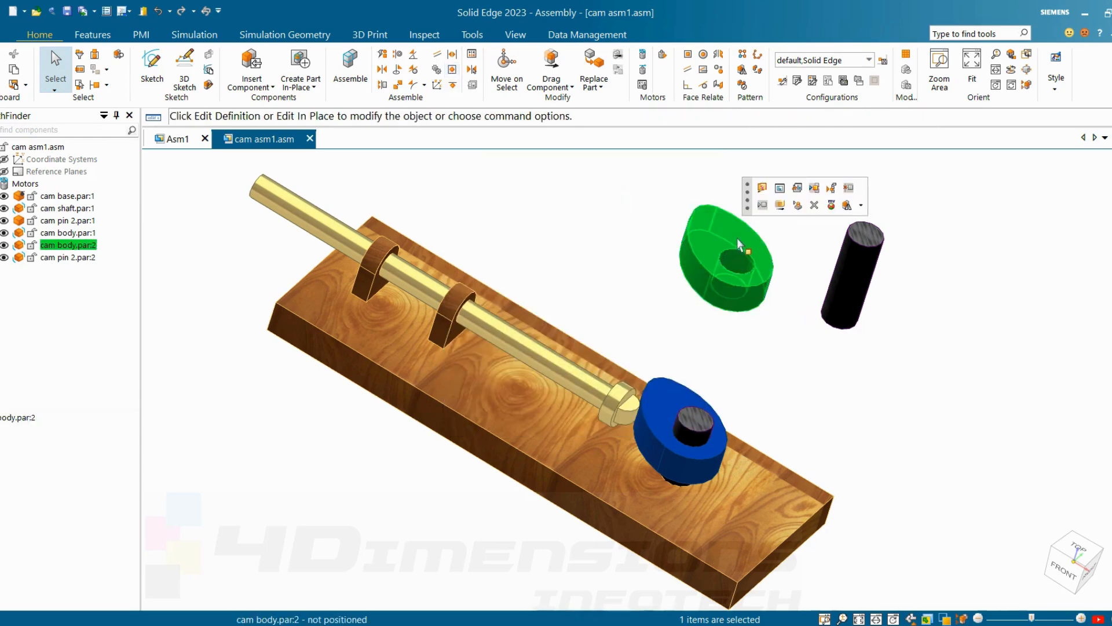
left_click(781, 205)
left_click_drag(734, 230, 636, 255)
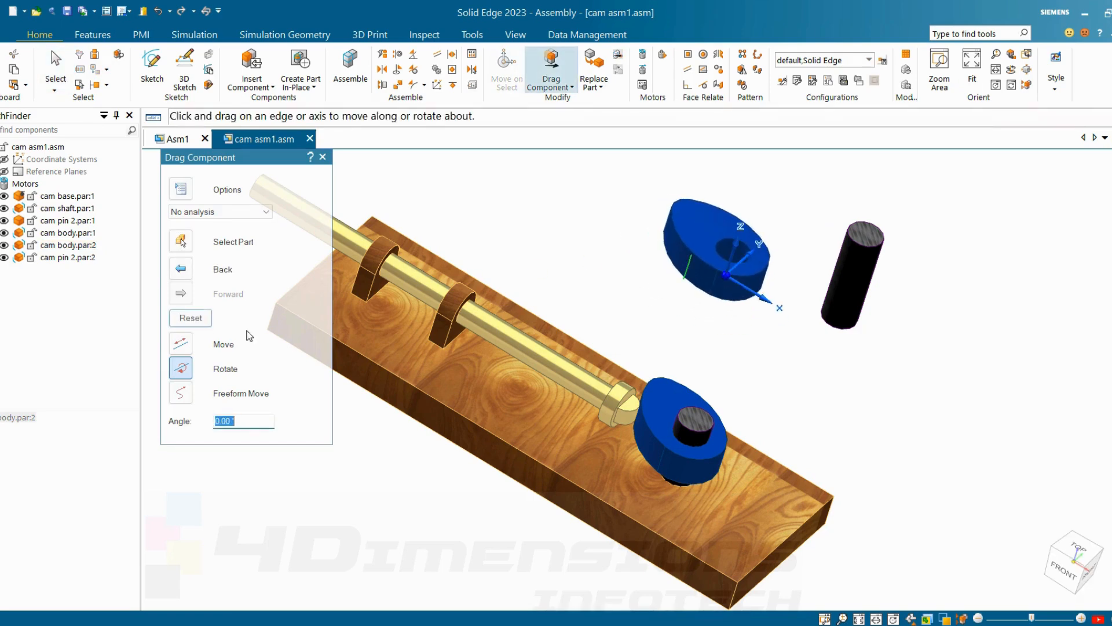
left_click(181, 394)
left_click_drag(719, 223, 680, 244)
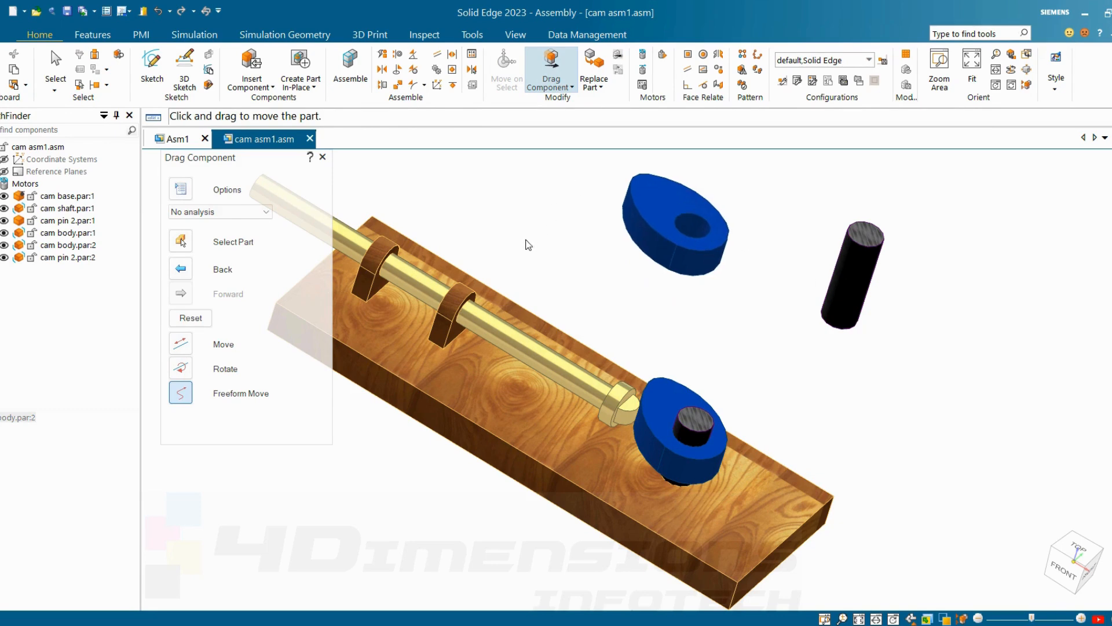
right_click(525, 239)
Step: Create a Rigid Set relationship between the second cam body and the second cam pin 2
left_click(454, 85)
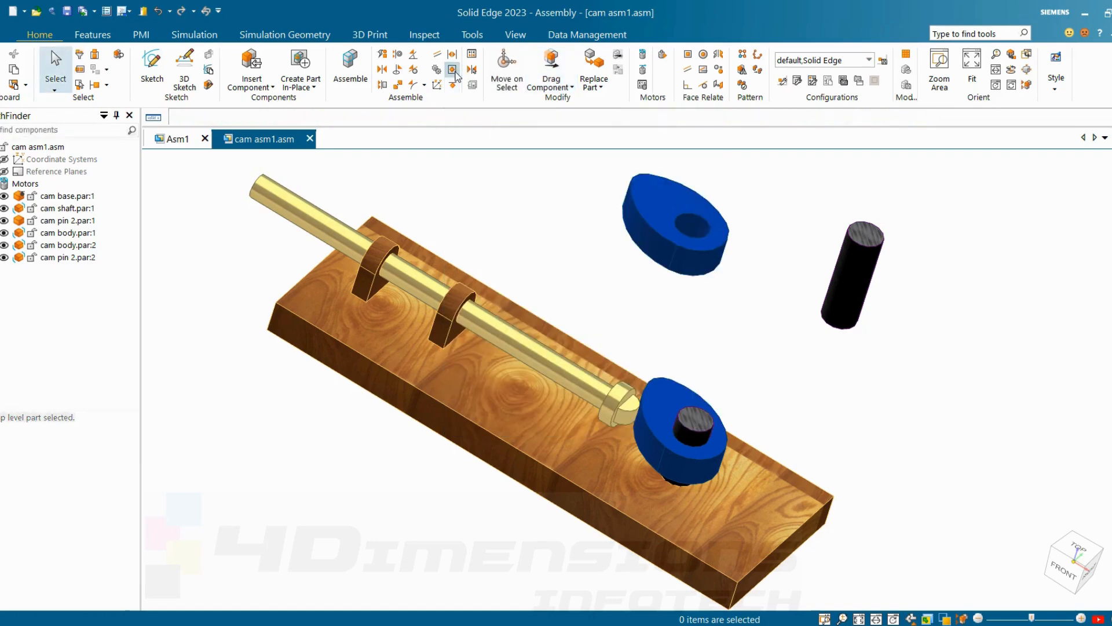
left_click(687, 213)
left_click(872, 274)
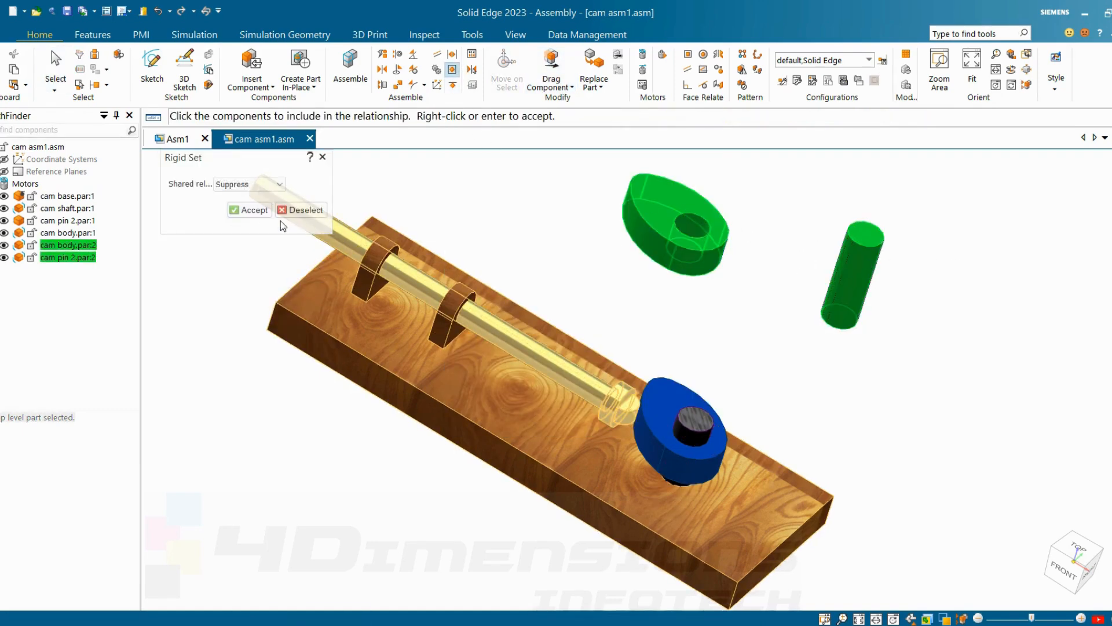
left_click(259, 213)
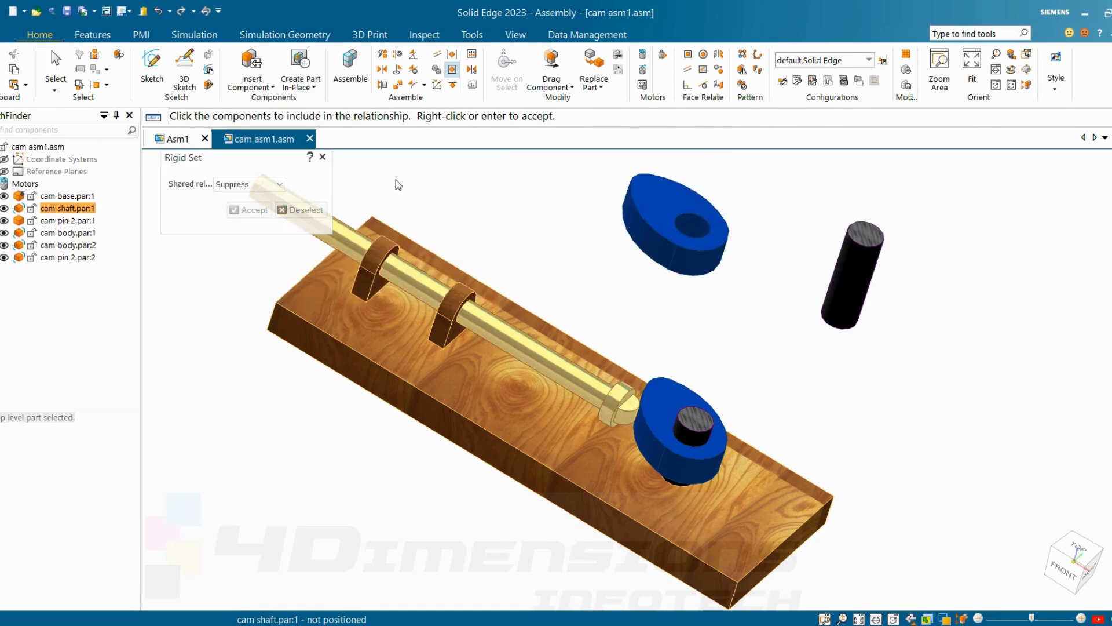
left_click(323, 157)
scroll(635, 277, "down", 2)
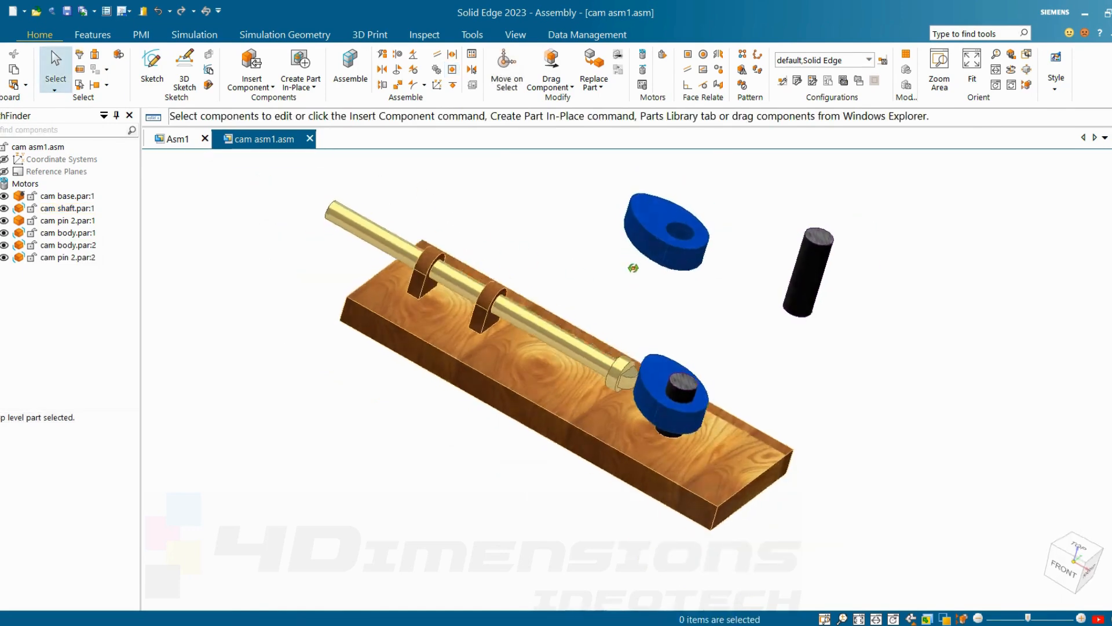
Step: Use Freeform Move on the second cam body to shift it together with its rigidly linked pin
left_click(666, 223)
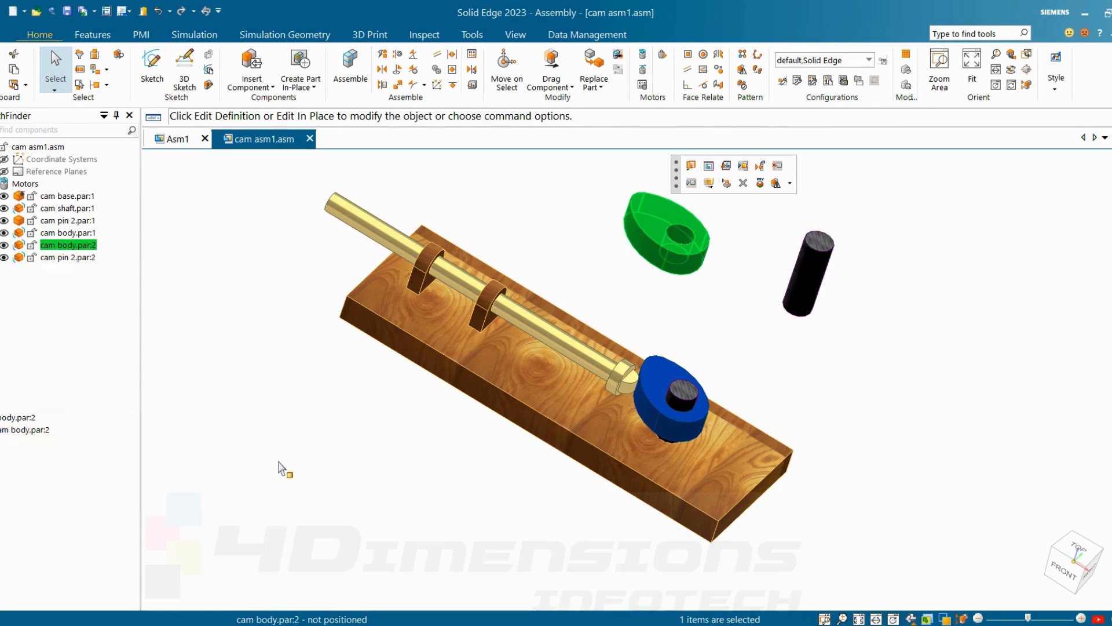
left_click(284, 467)
left_click(660, 215)
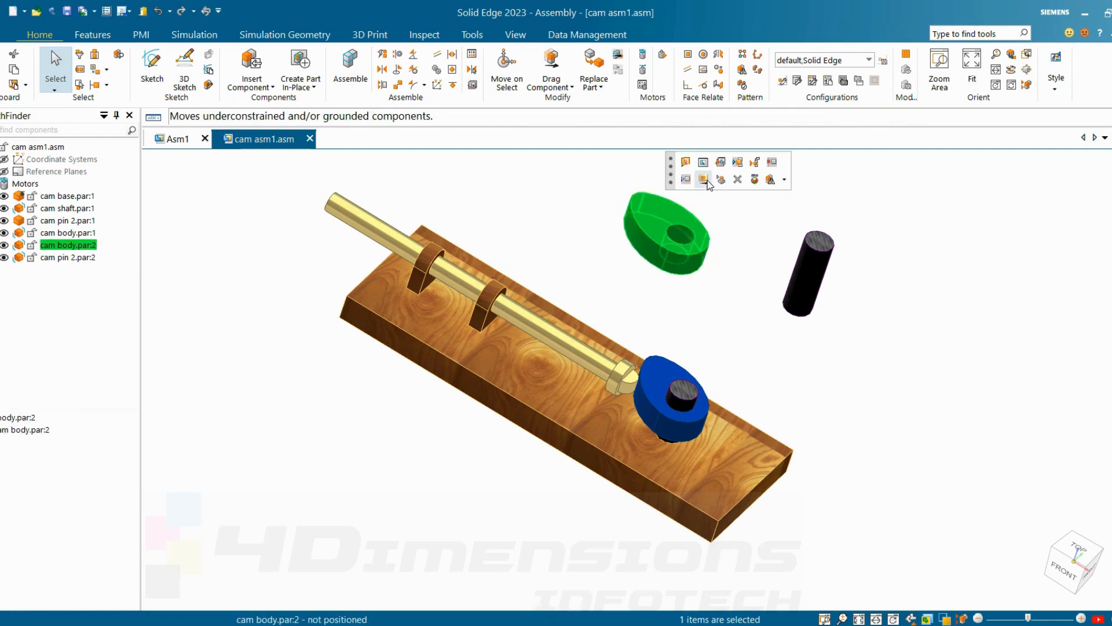
left_click(551, 64)
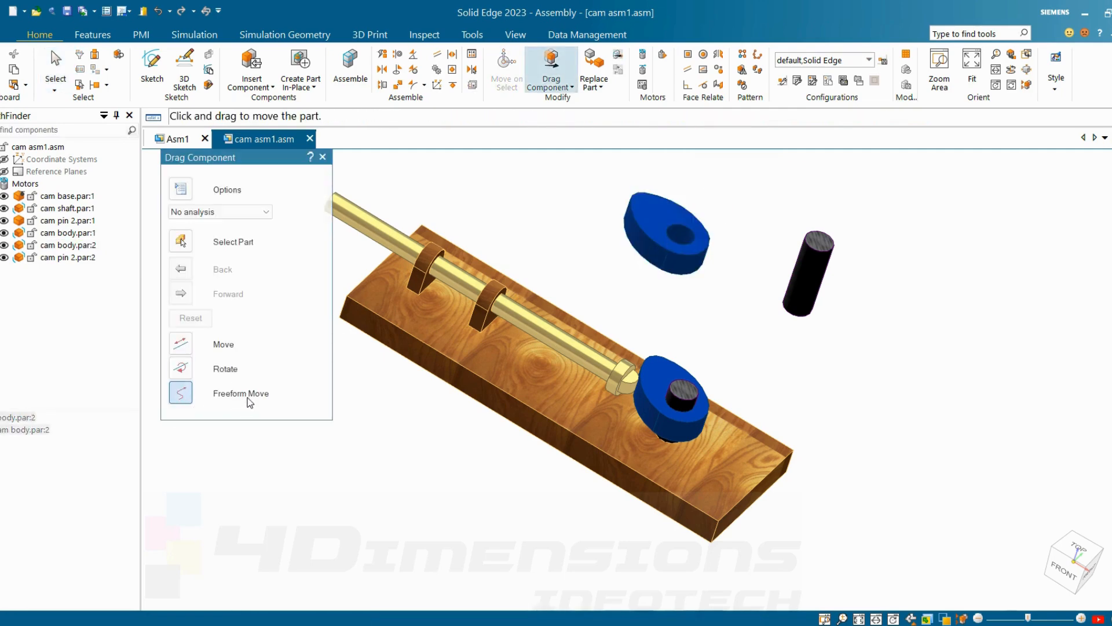
left_click_drag(660, 209, 587, 205)
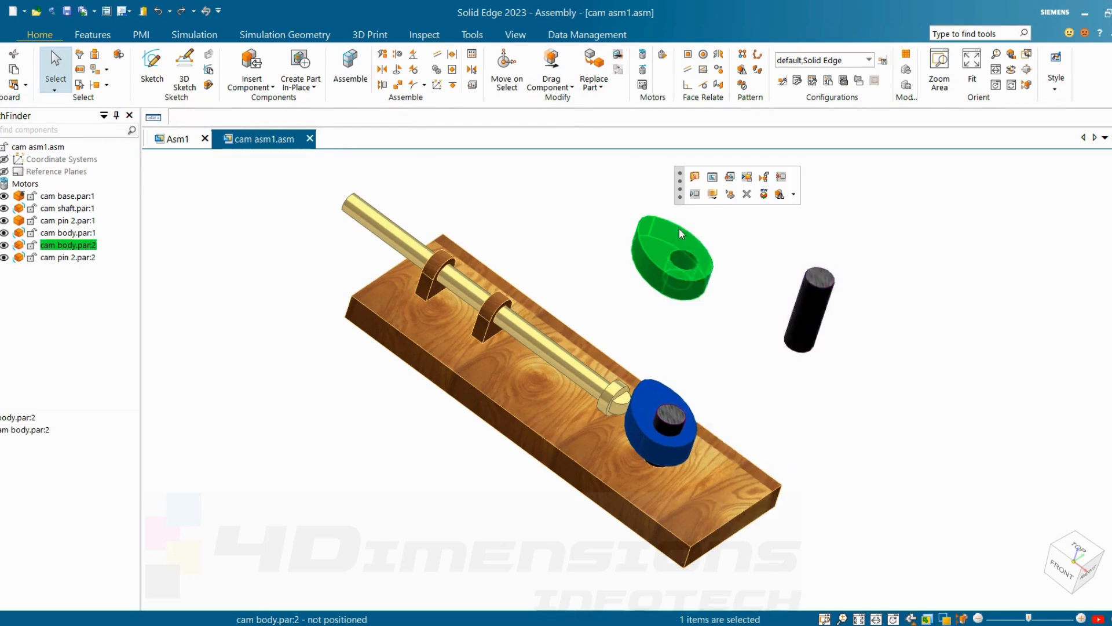
Step: Delete the second copies of the cam body and cam pin 2 from the assembly
right_click(668, 228)
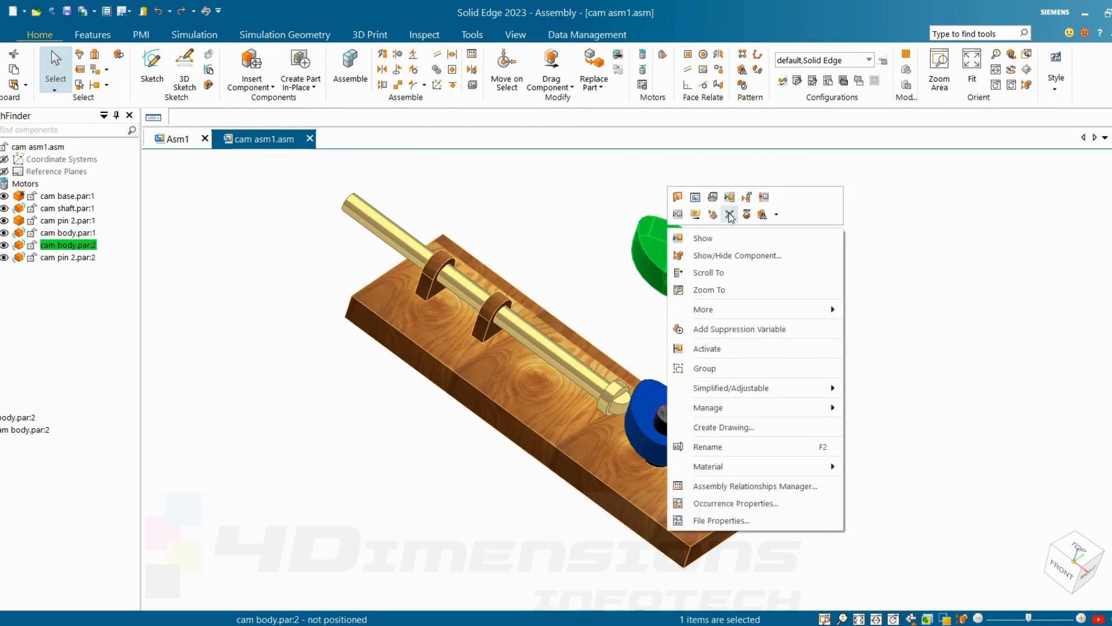
left_click(729, 215)
left_click(807, 294)
key("Delete")
scroll(805, 297, "down", 2)
middle_click_drag(804, 298, 832, 156)
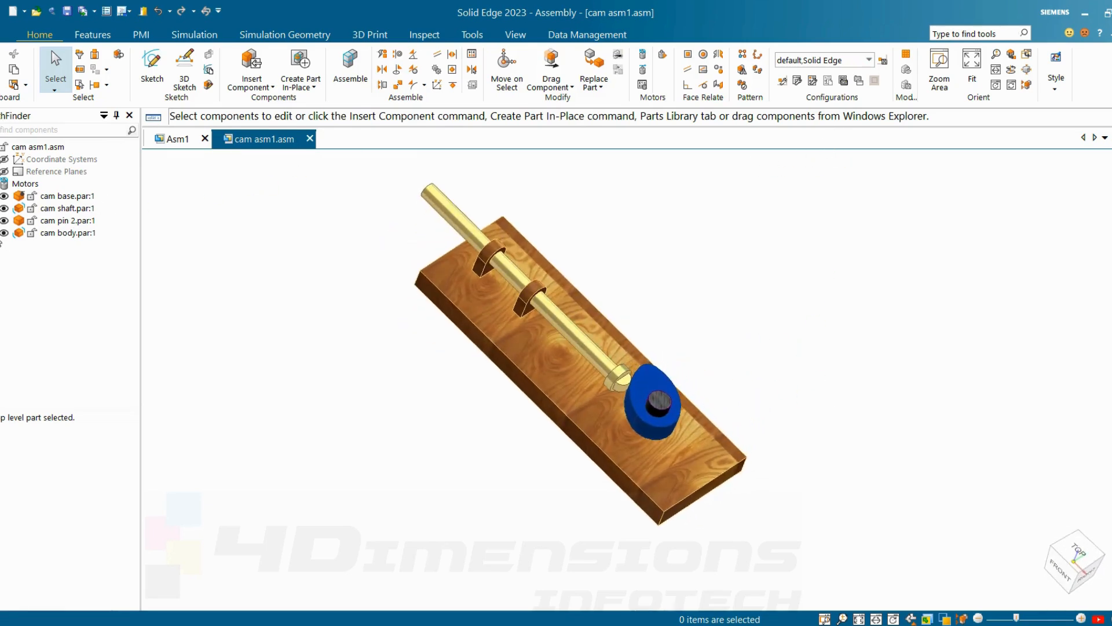
Step: Hide the cam body and cam pin 2, and save this display as a new configuration named sgr
left_click(5, 233)
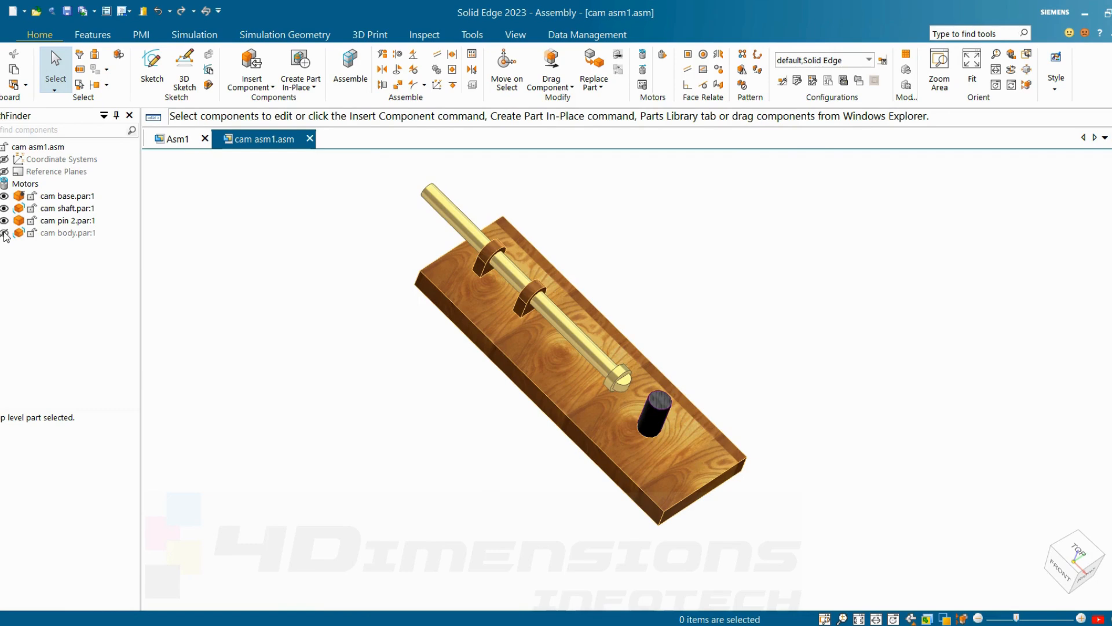
left_click(5, 221)
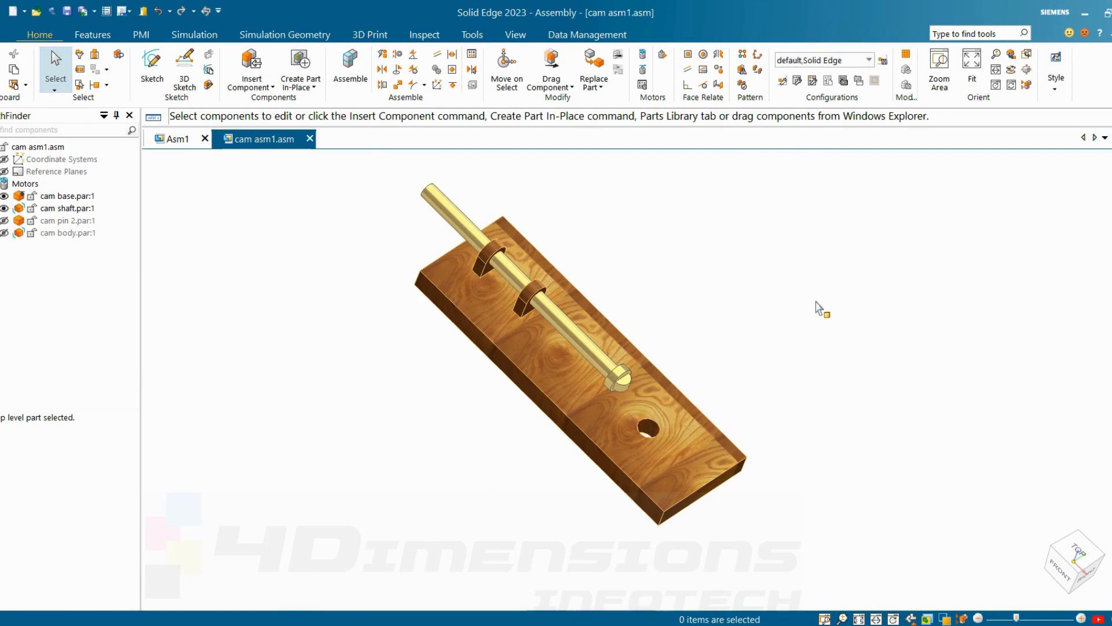
left_click(869, 60)
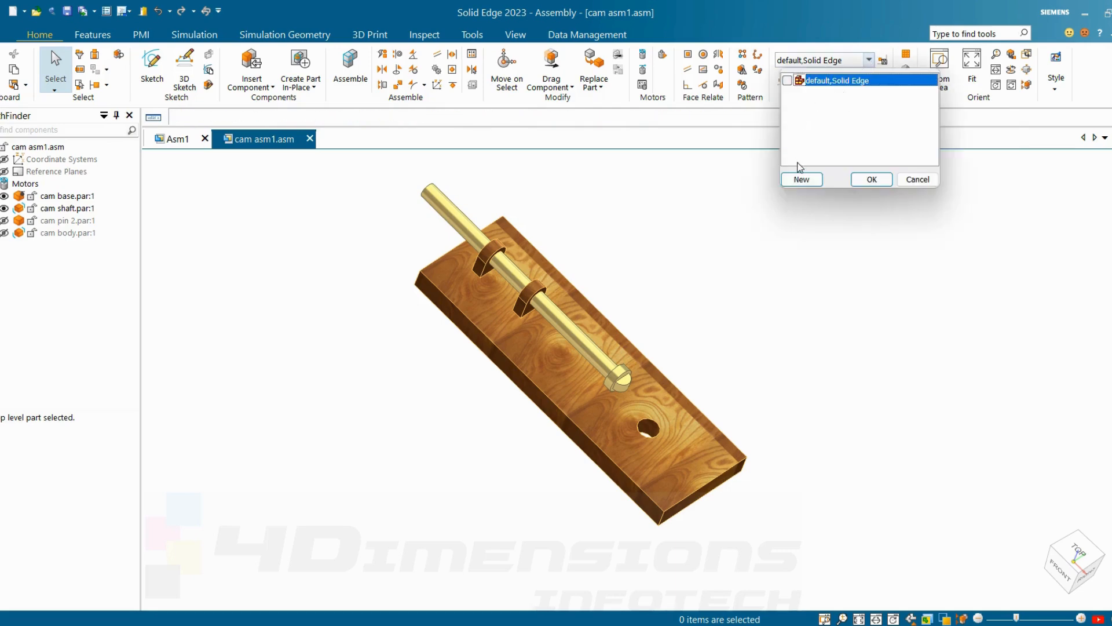
left_click(803, 180)
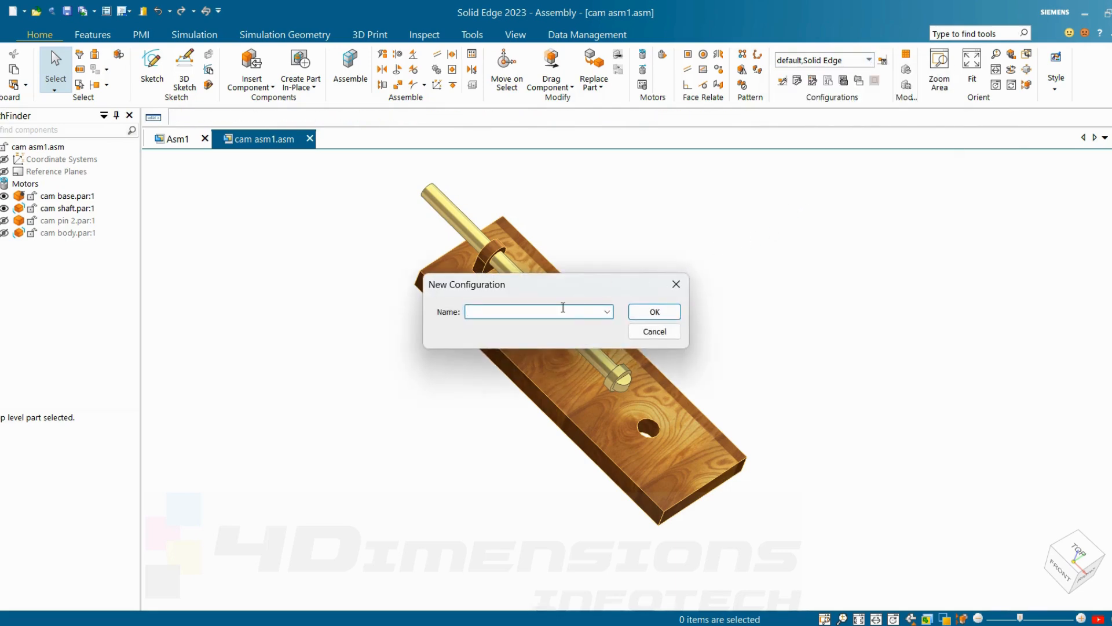
left_click(654, 332)
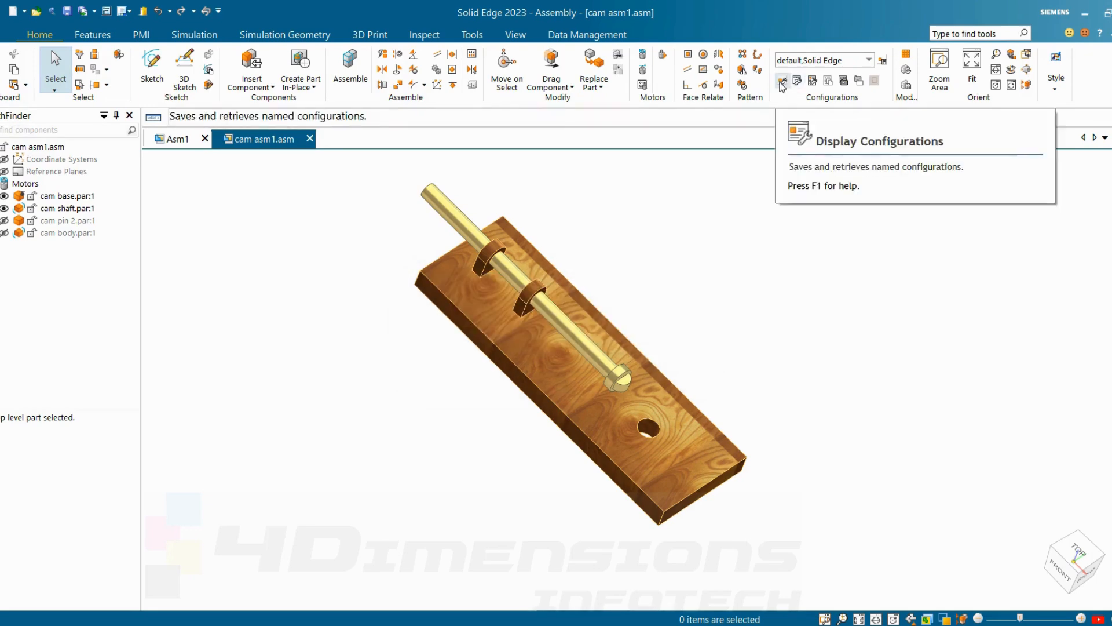
Step: Apply the sgr configuration from Display Configurations and close the dialog
left_click(869, 60)
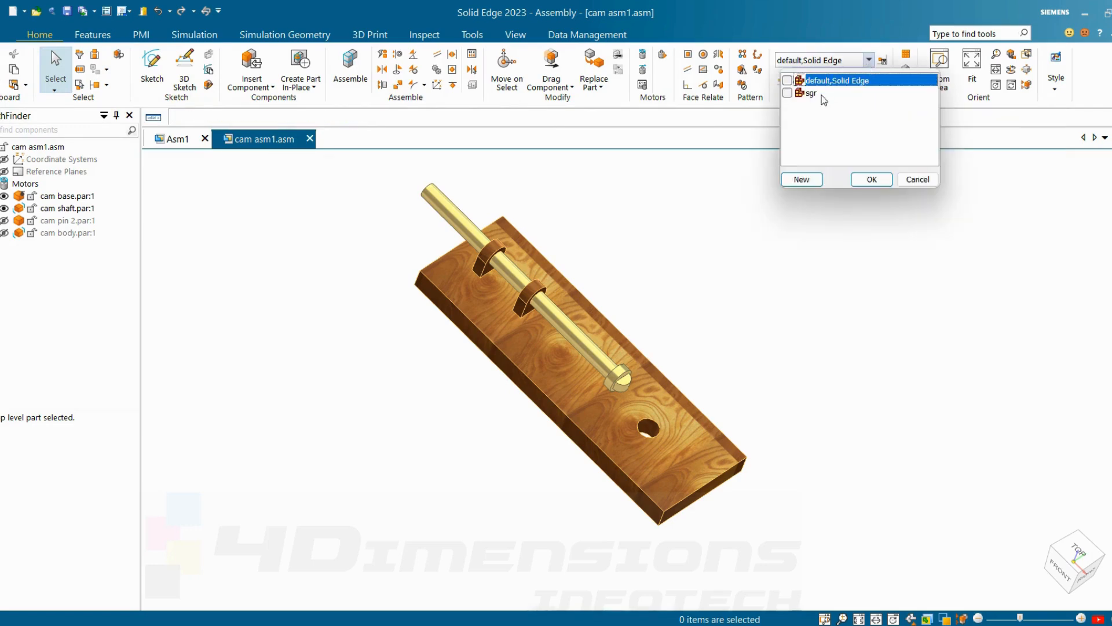
left_click(917, 179)
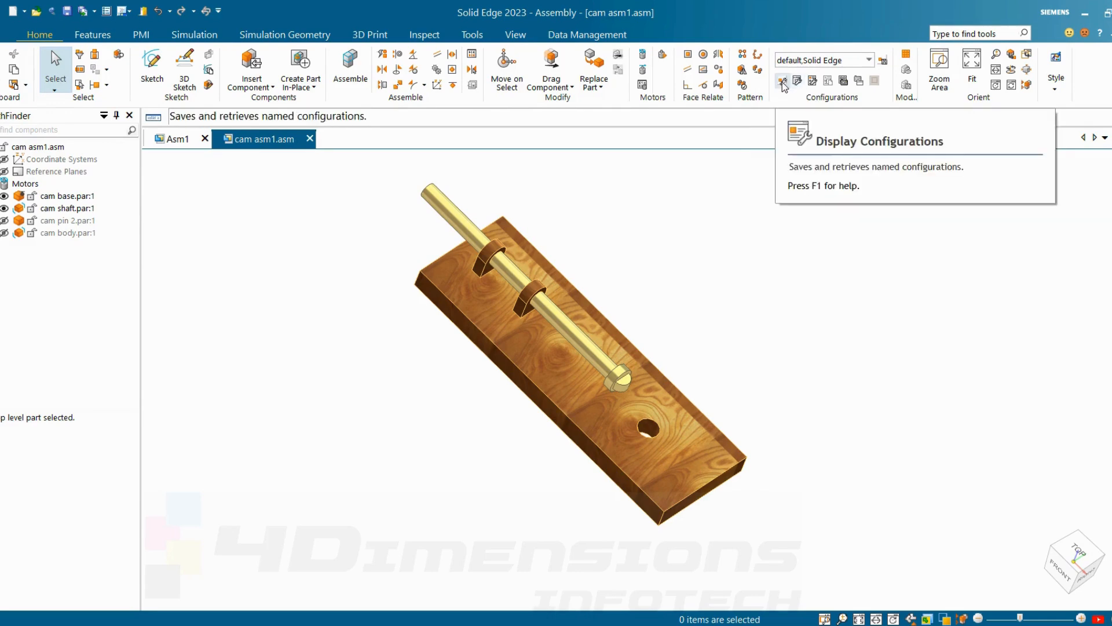
left_click(782, 82)
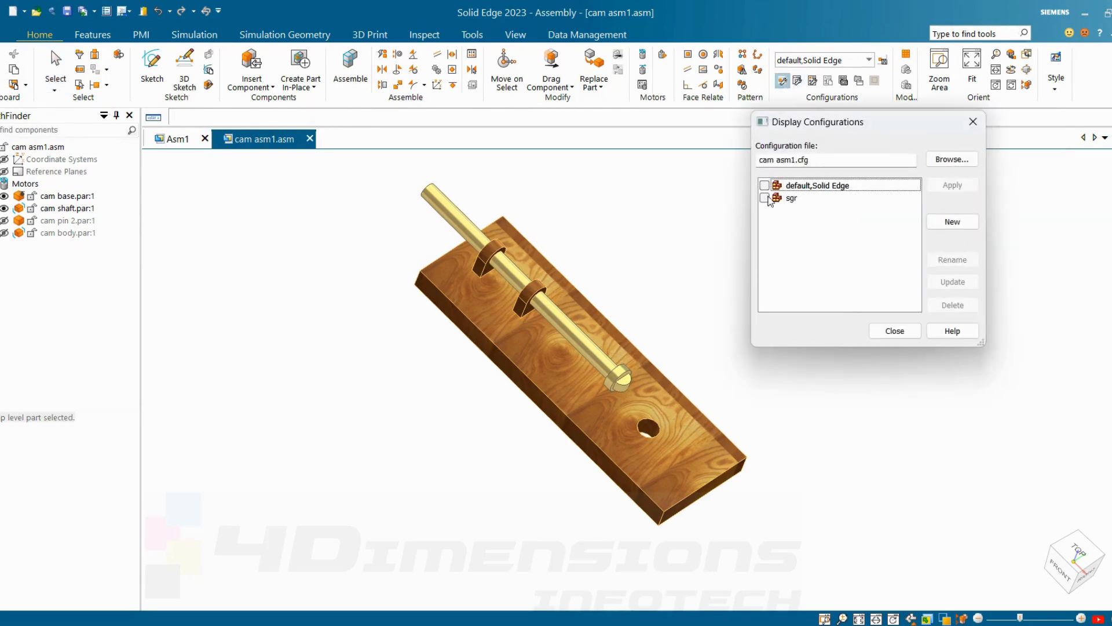
left_click(766, 198)
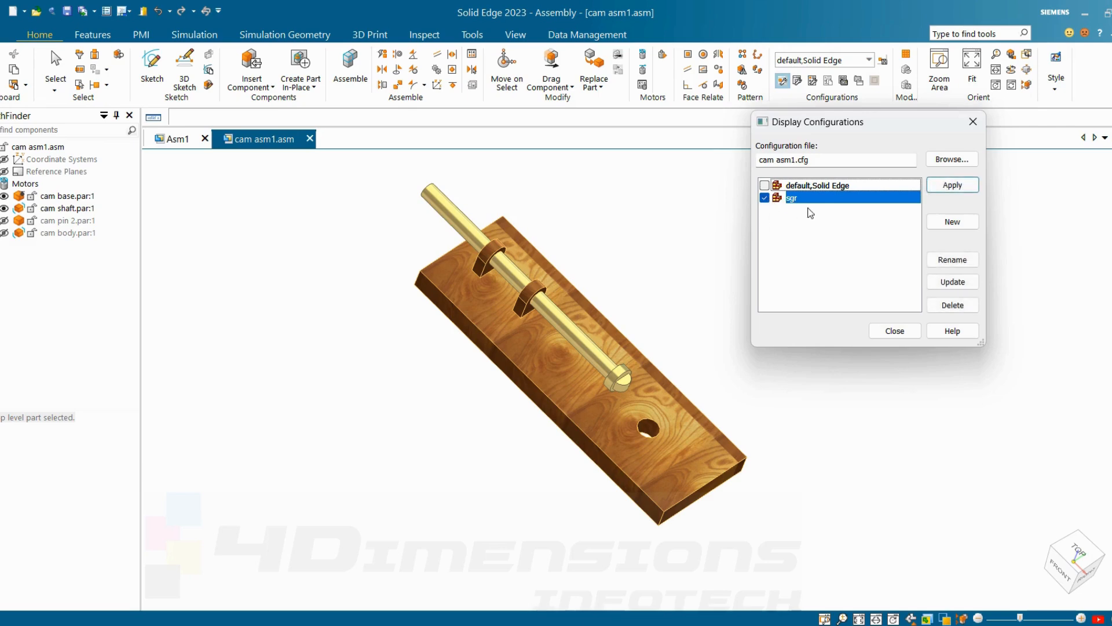
left_click(952, 186)
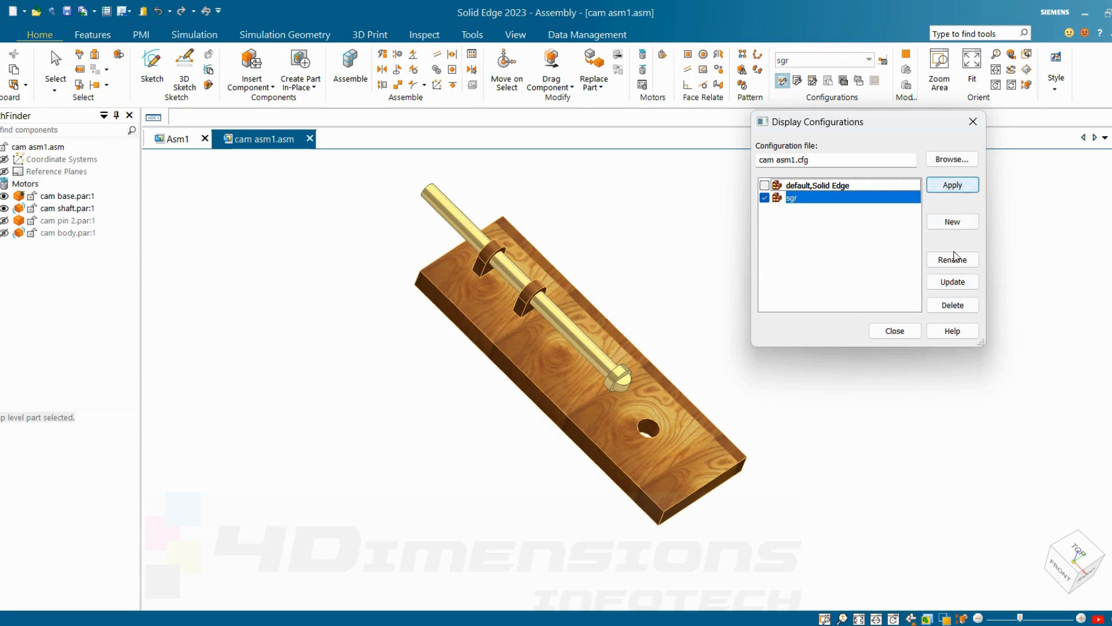
left_click(900, 336)
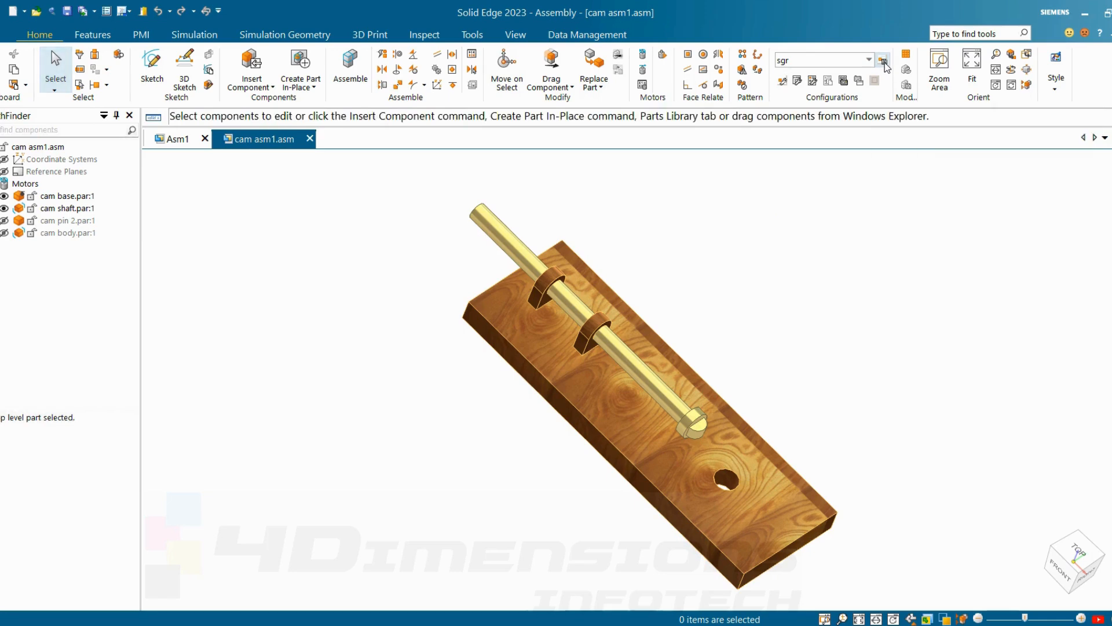
Step: Switch the assembly's current configuration to default,Solid Edge
left_click(853, 64)
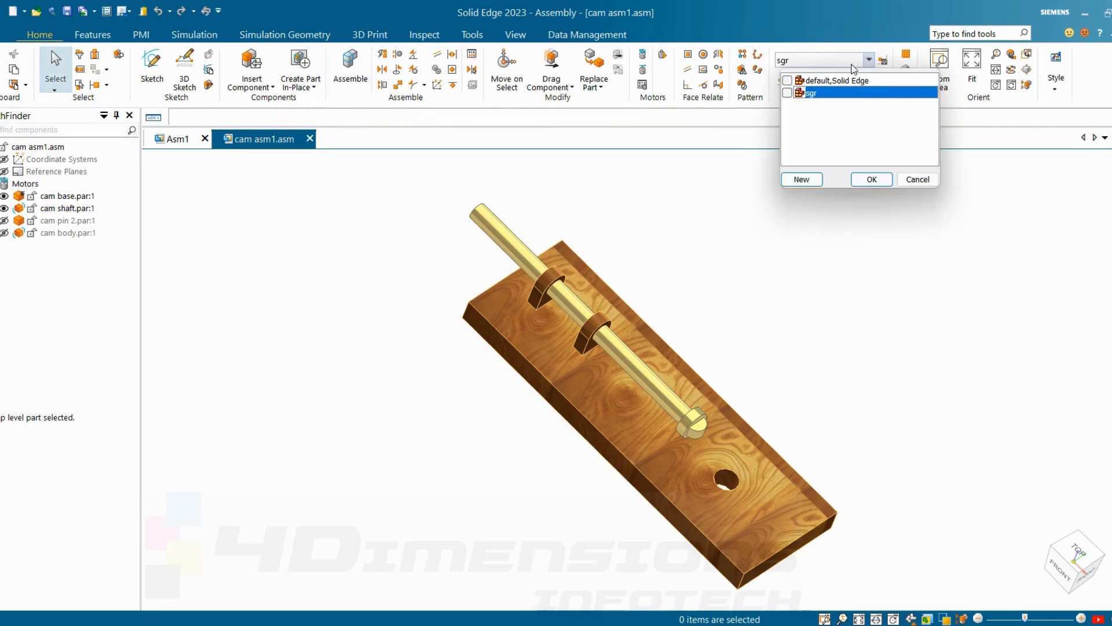
left_click(825, 81)
left_click(876, 181)
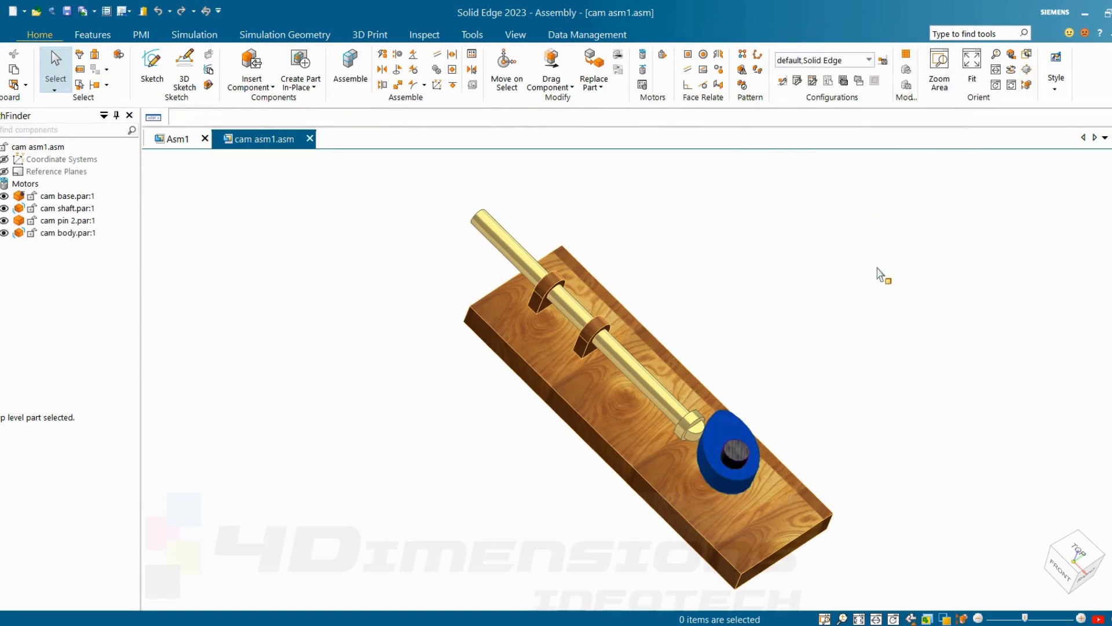
Step: Set the assembly's current configuration back to sgr
left_click(869, 60)
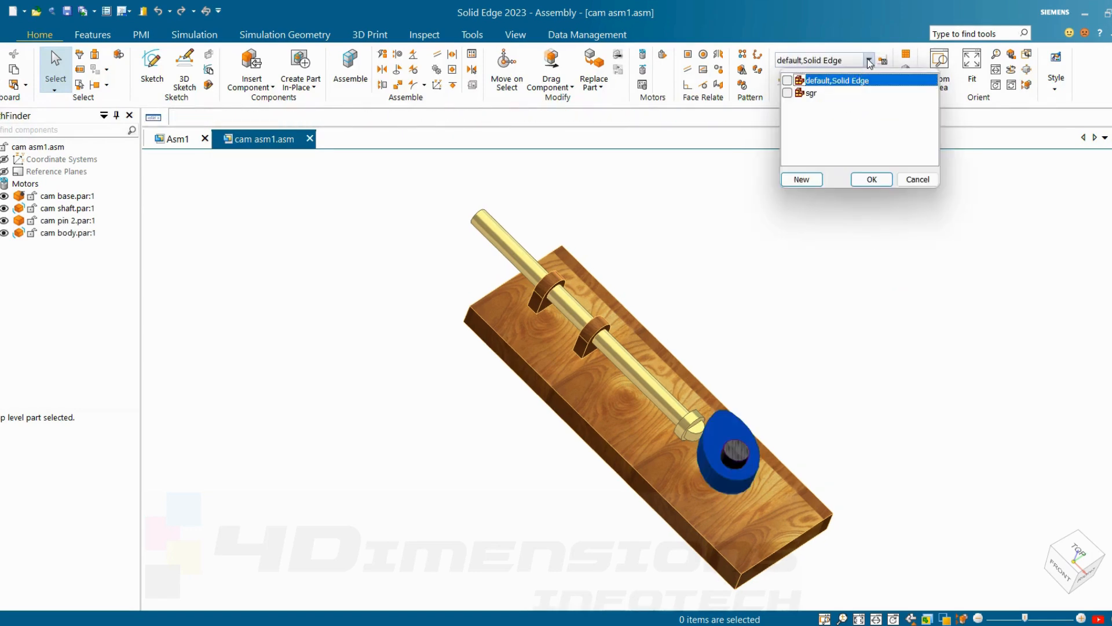
left_click(801, 95)
left_click(870, 180)
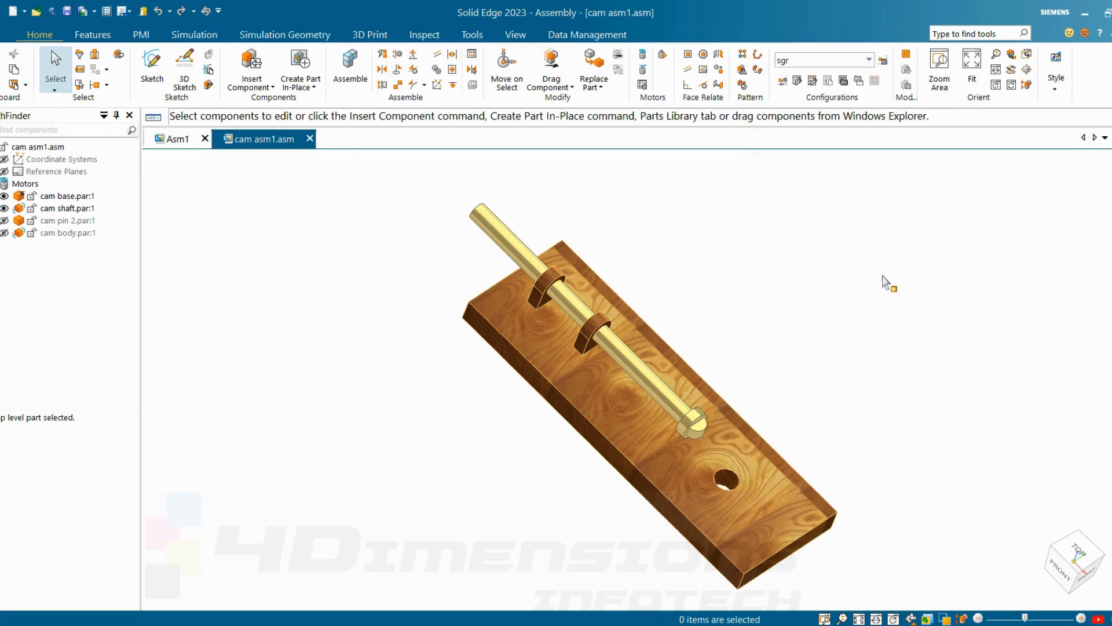
middle_click_drag(596, 298, 876, 393)
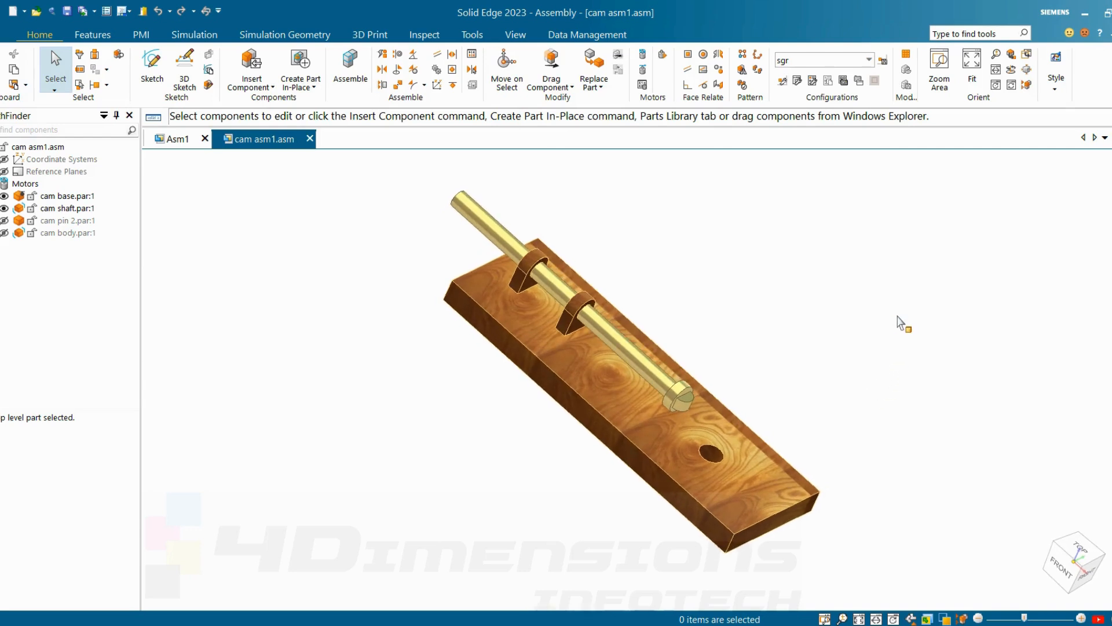